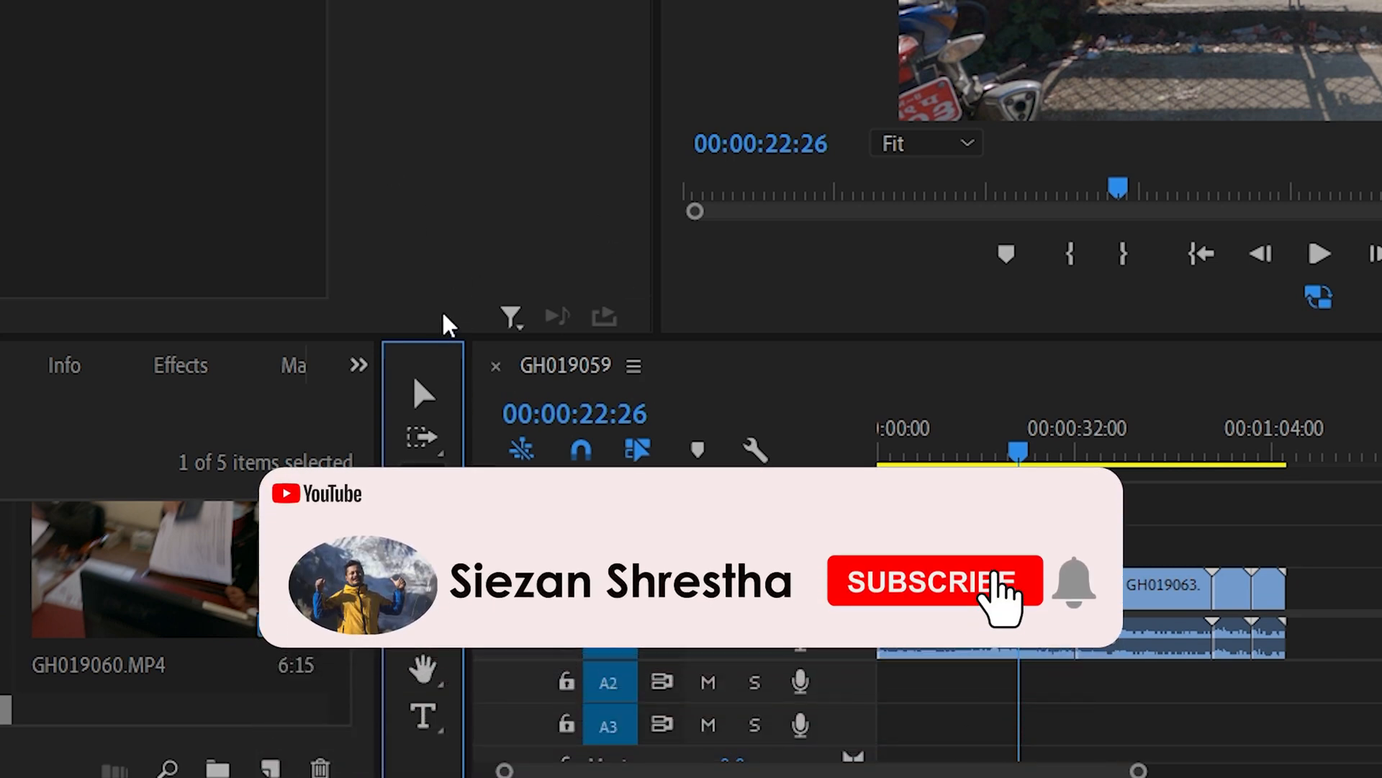
Split the GH019062.MP4 clip with the Razor tool at 00:00:19:27 and again near 00:00:22:00.
drag(465, 401, 438, 410)
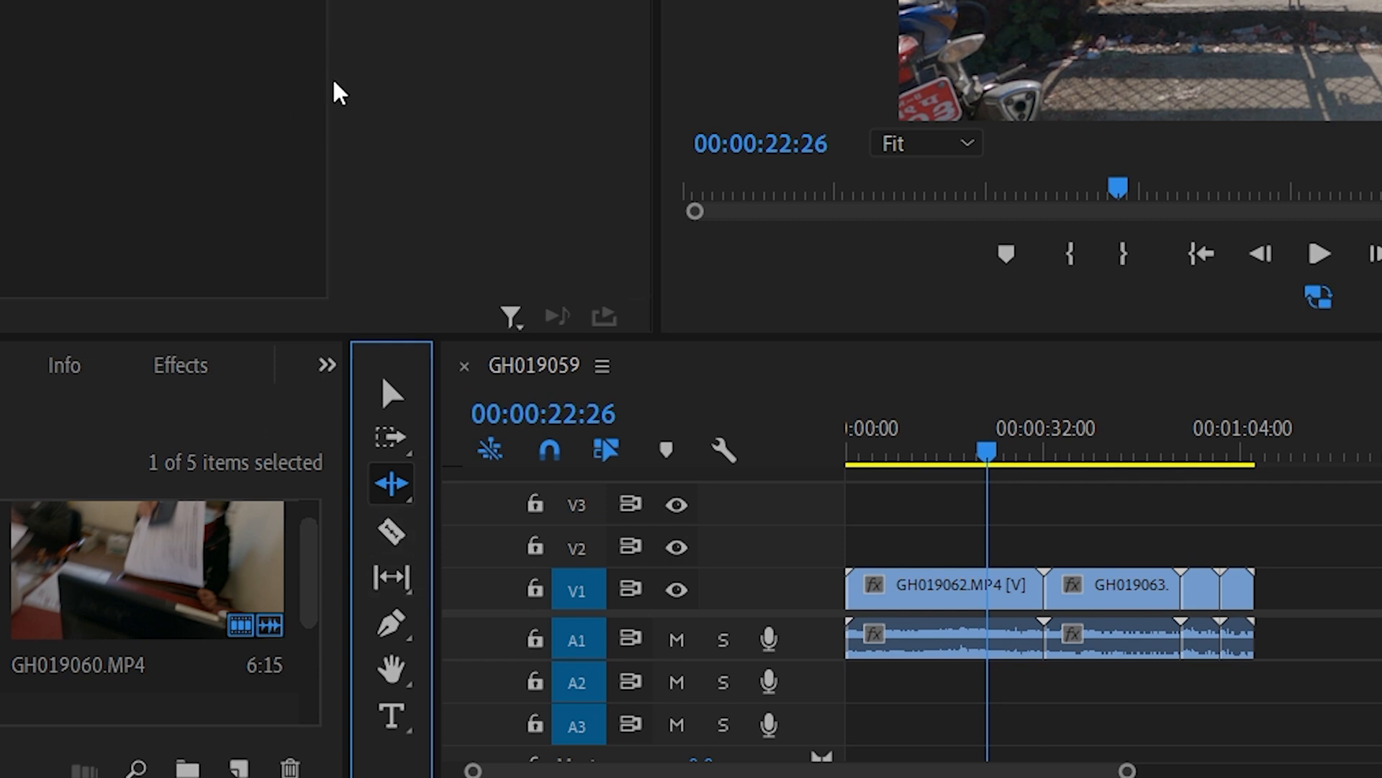
click(406, 542)
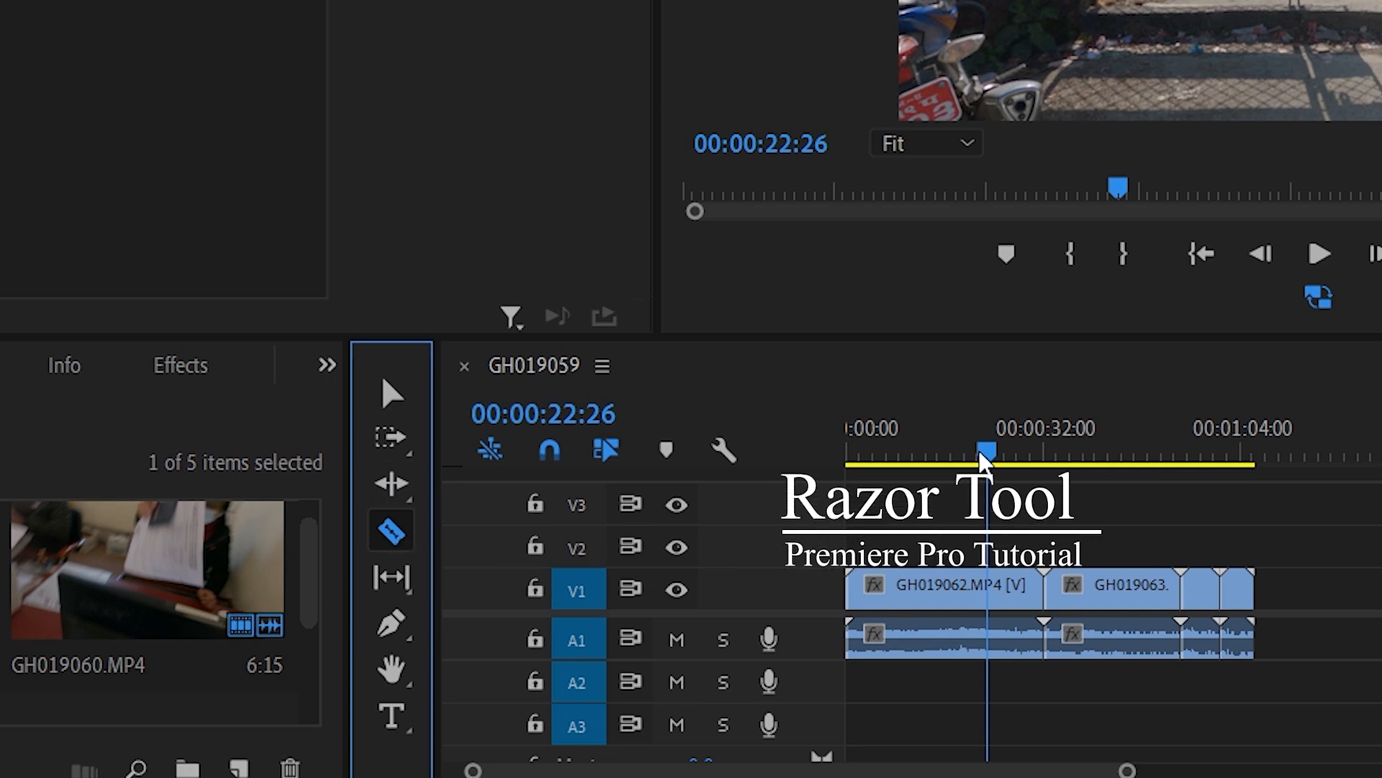
drag(1127, 770, 906, 770)
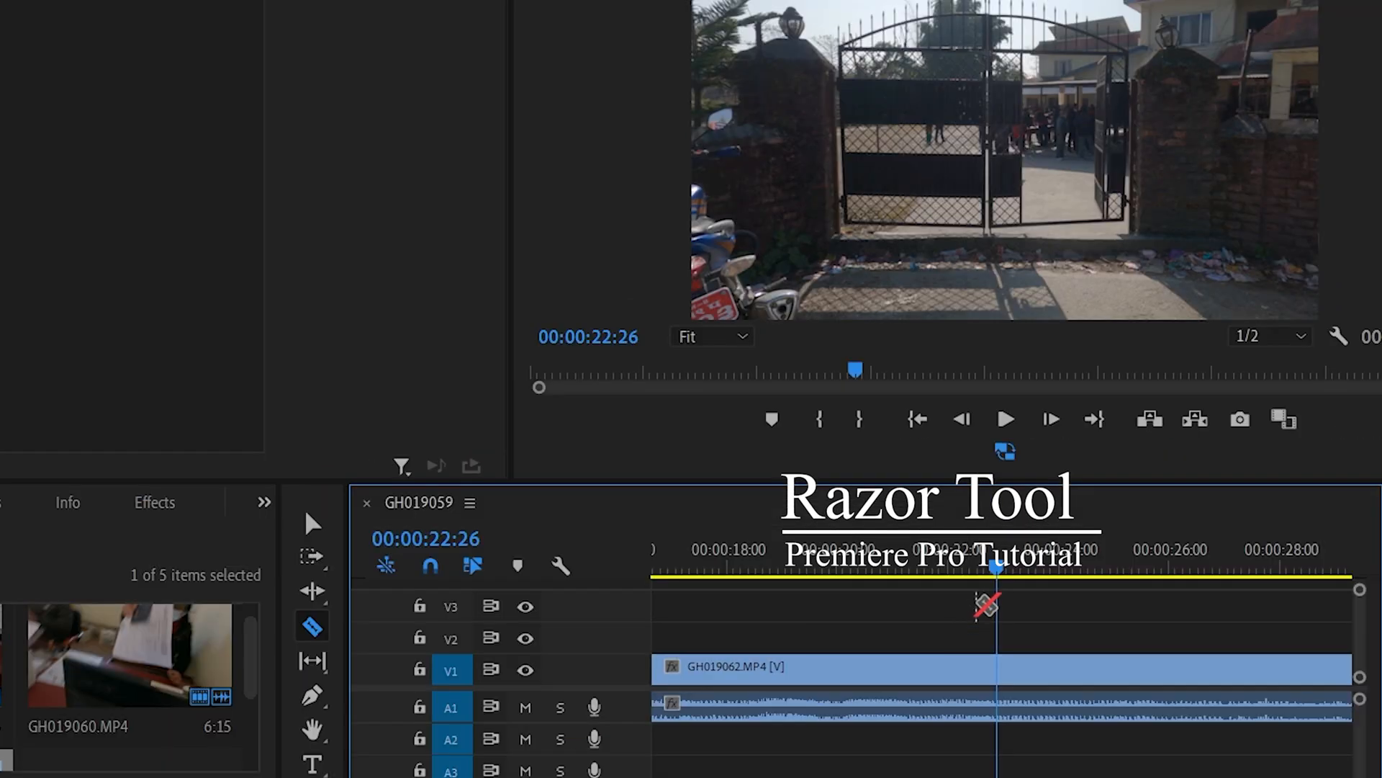
drag(1000, 569, 834, 571)
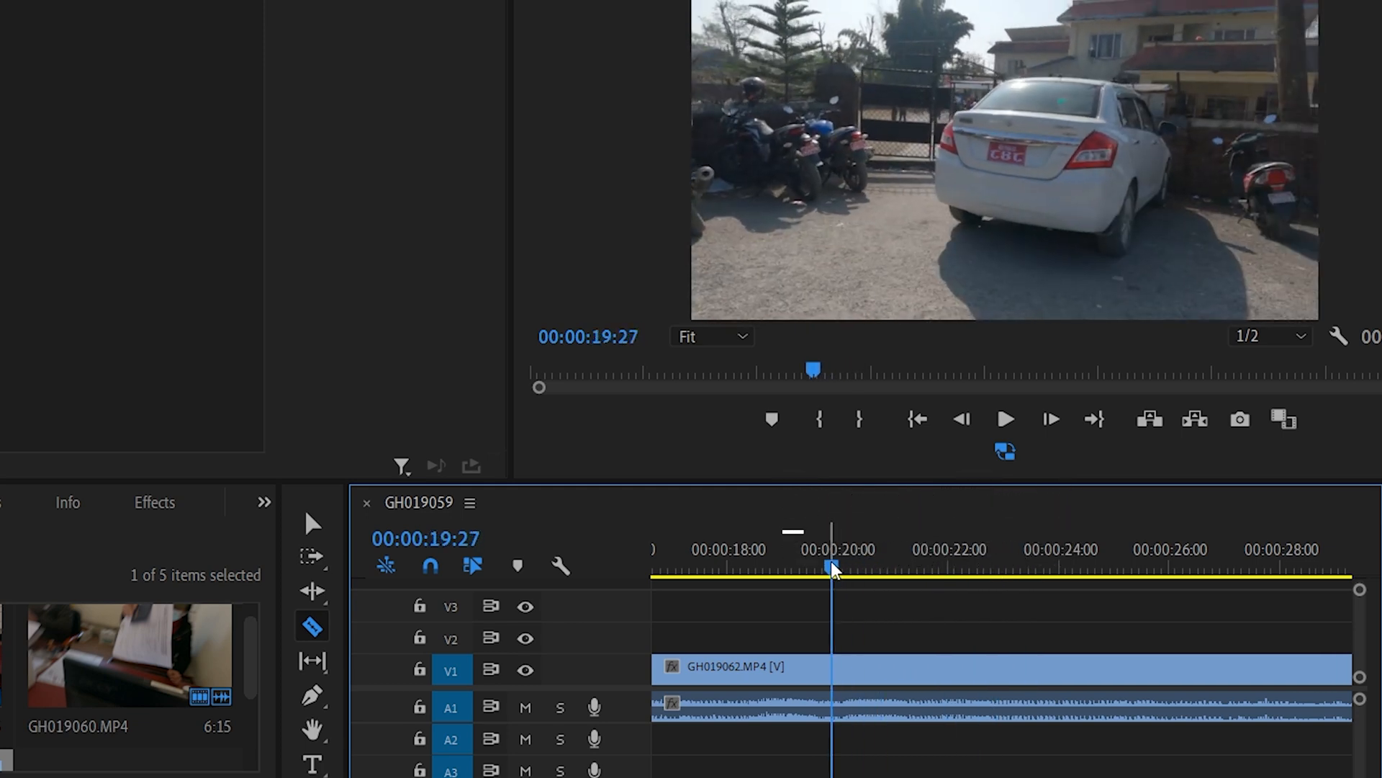
click(833, 668)
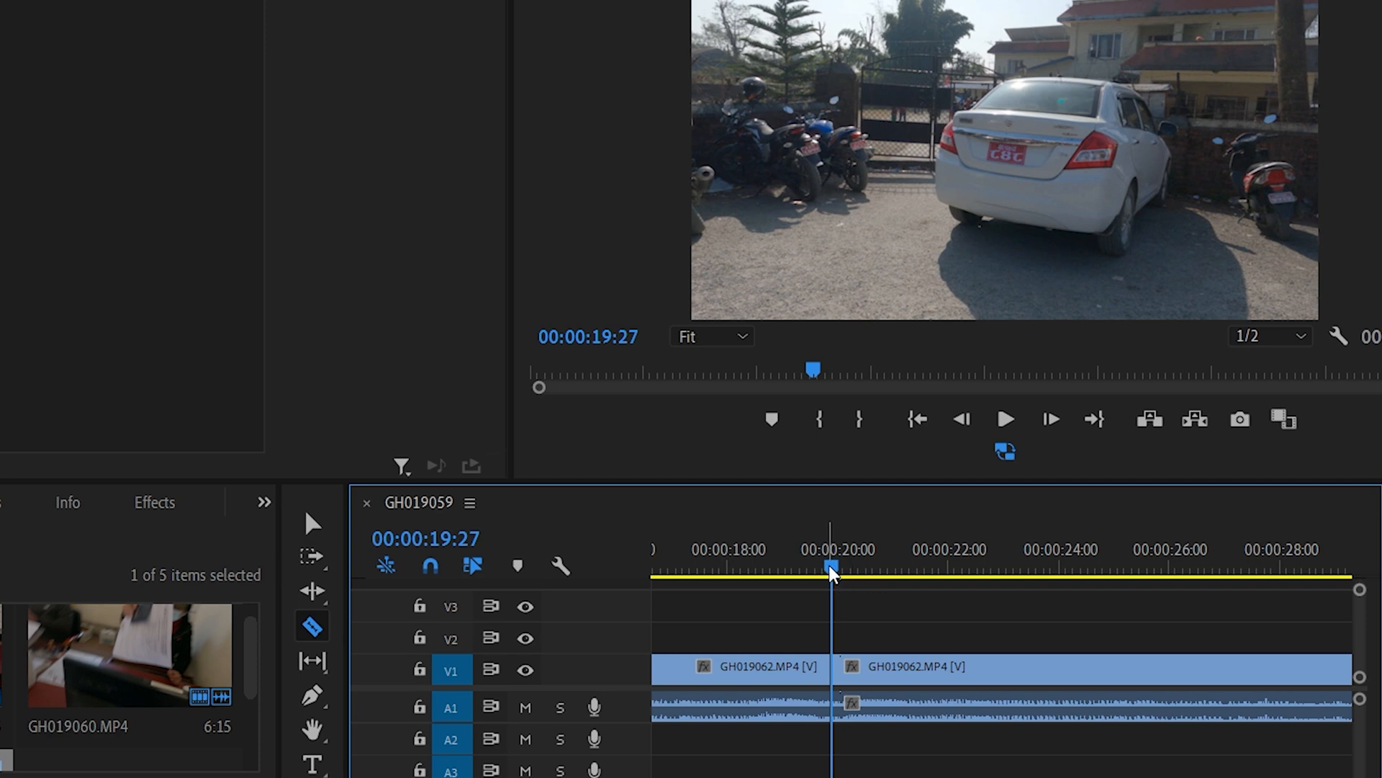
click(945, 569)
click(947, 670)
Move the playhead to 00:00:14:23 and split the GH019062.MP4 clip there with the Razor tool.
drag(941, 559, 881, 580)
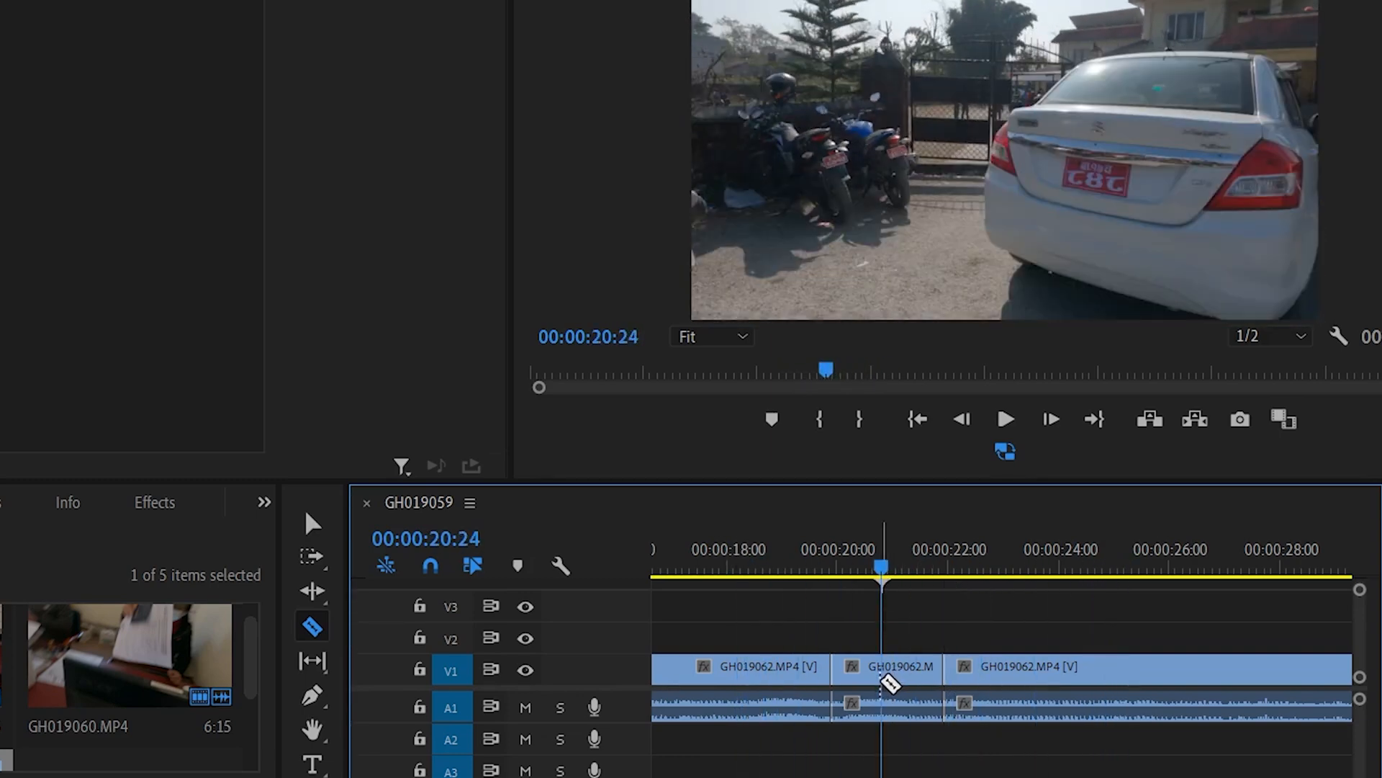
key(=)
key(=)
key(=)
key(=)
key(-)
key(-)
key(-)
key(-)
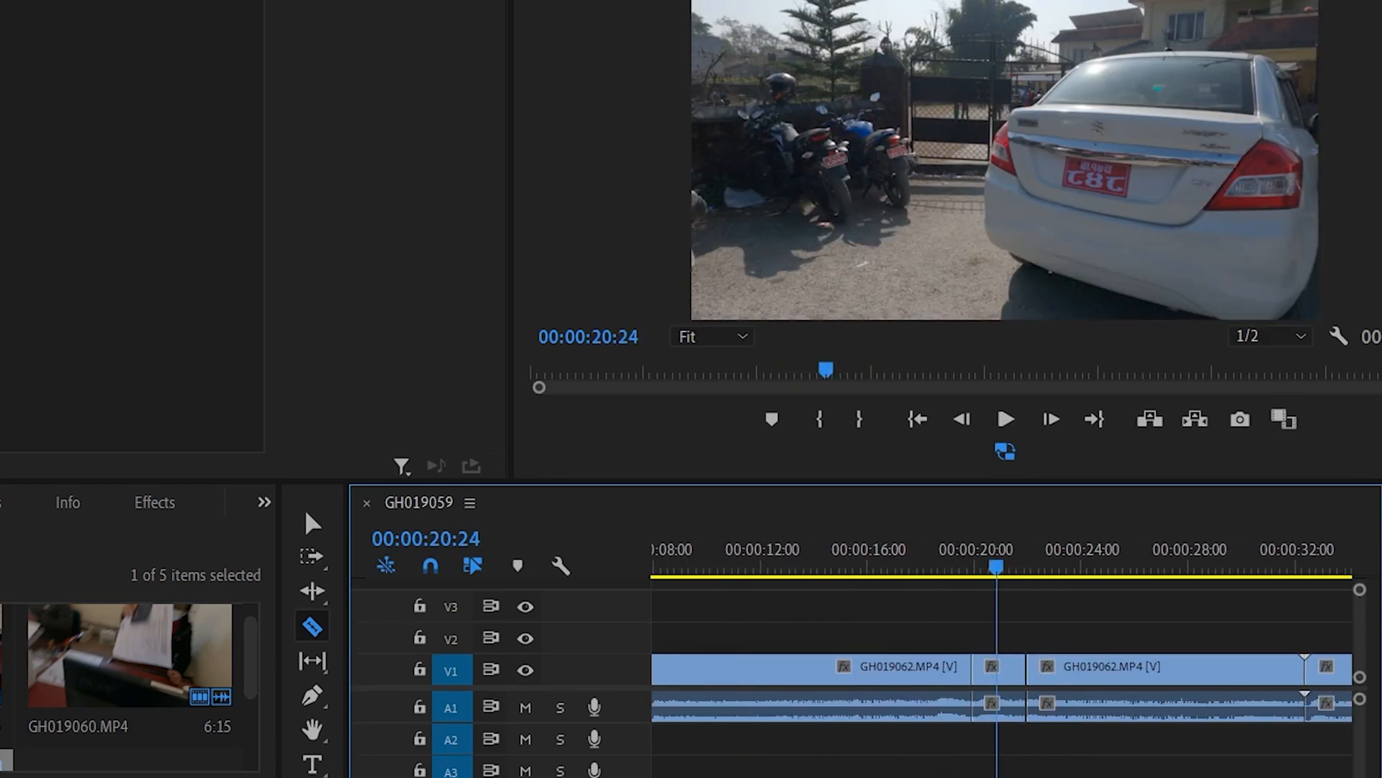
drag(994, 569, 834, 574)
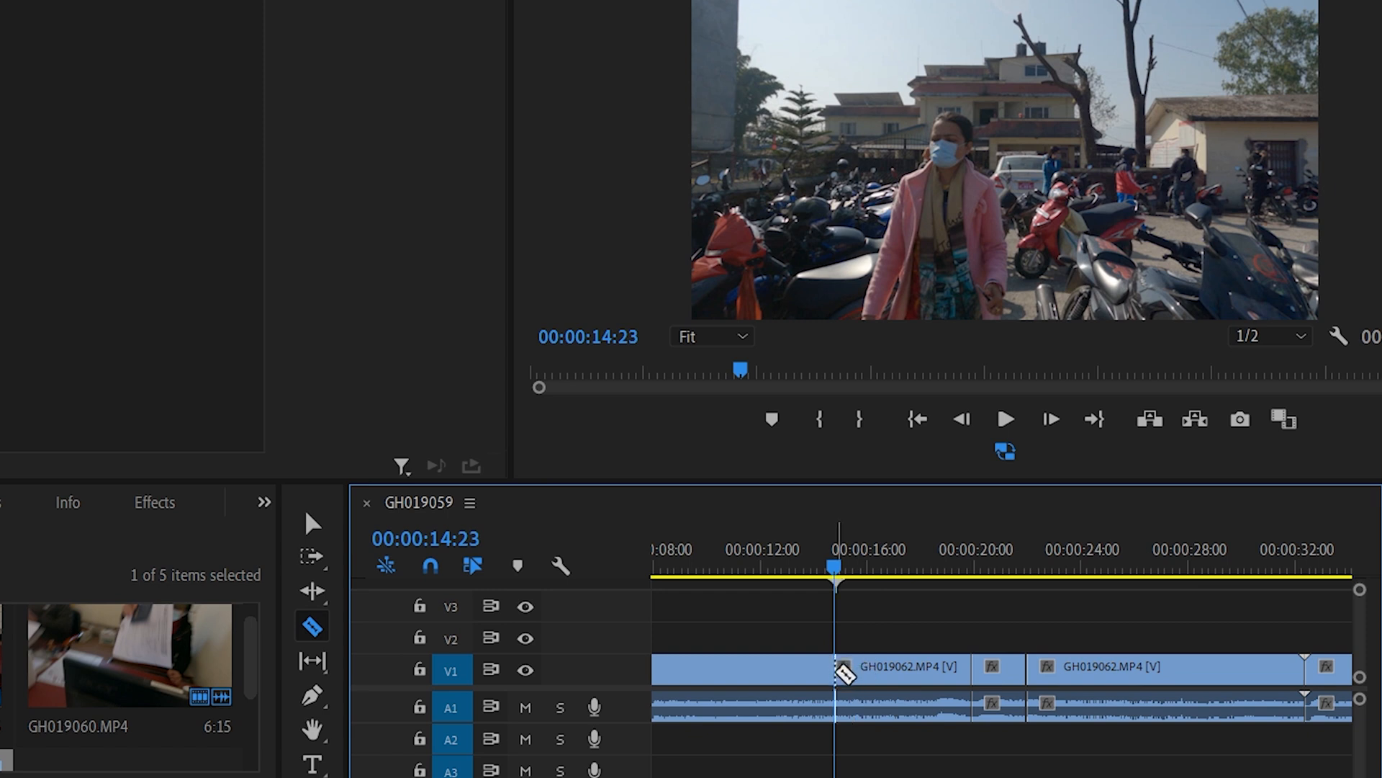
click(835, 669)
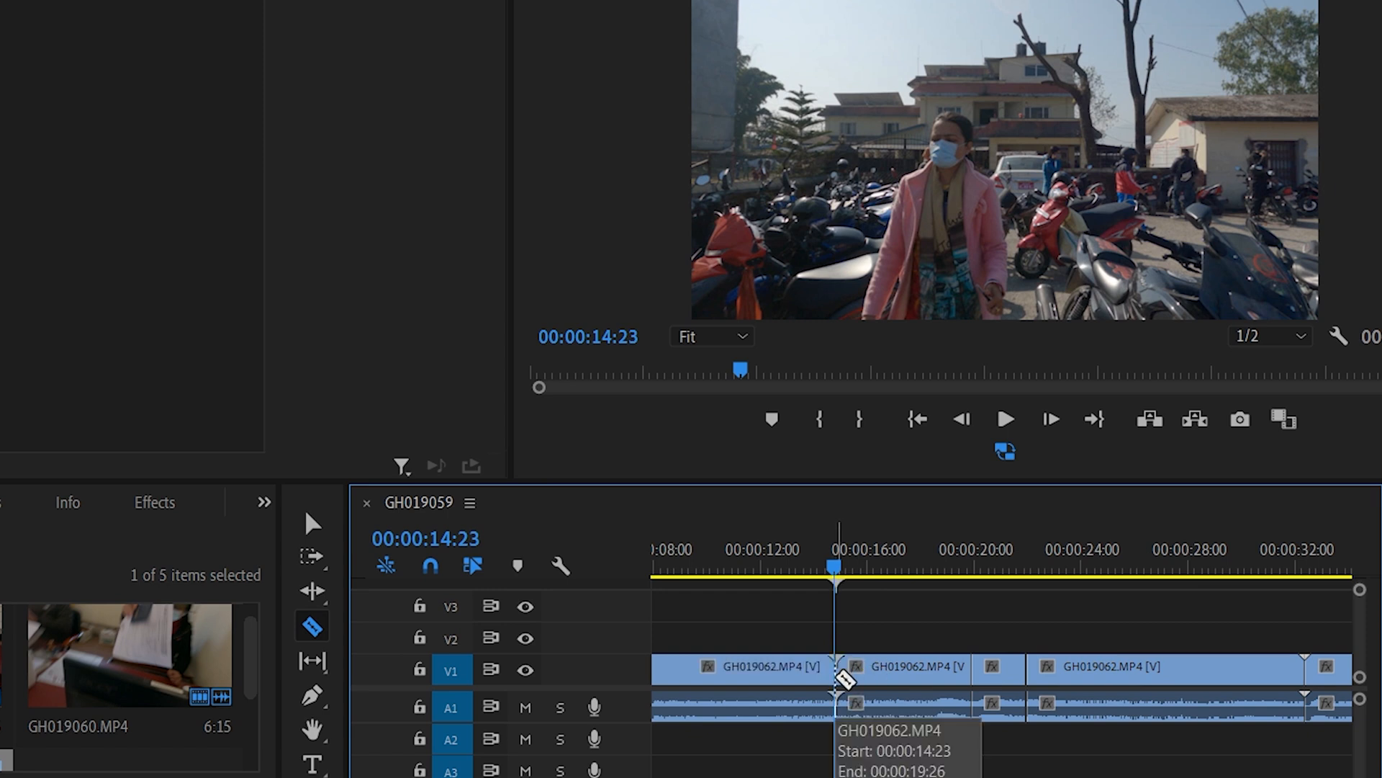
Make three more freehand Razor cuts in the V1 clips, near 00:00:17:15, 00:00:26:00 and 00:00:29:00.
click(908, 666)
click(1141, 666)
click(1210, 666)
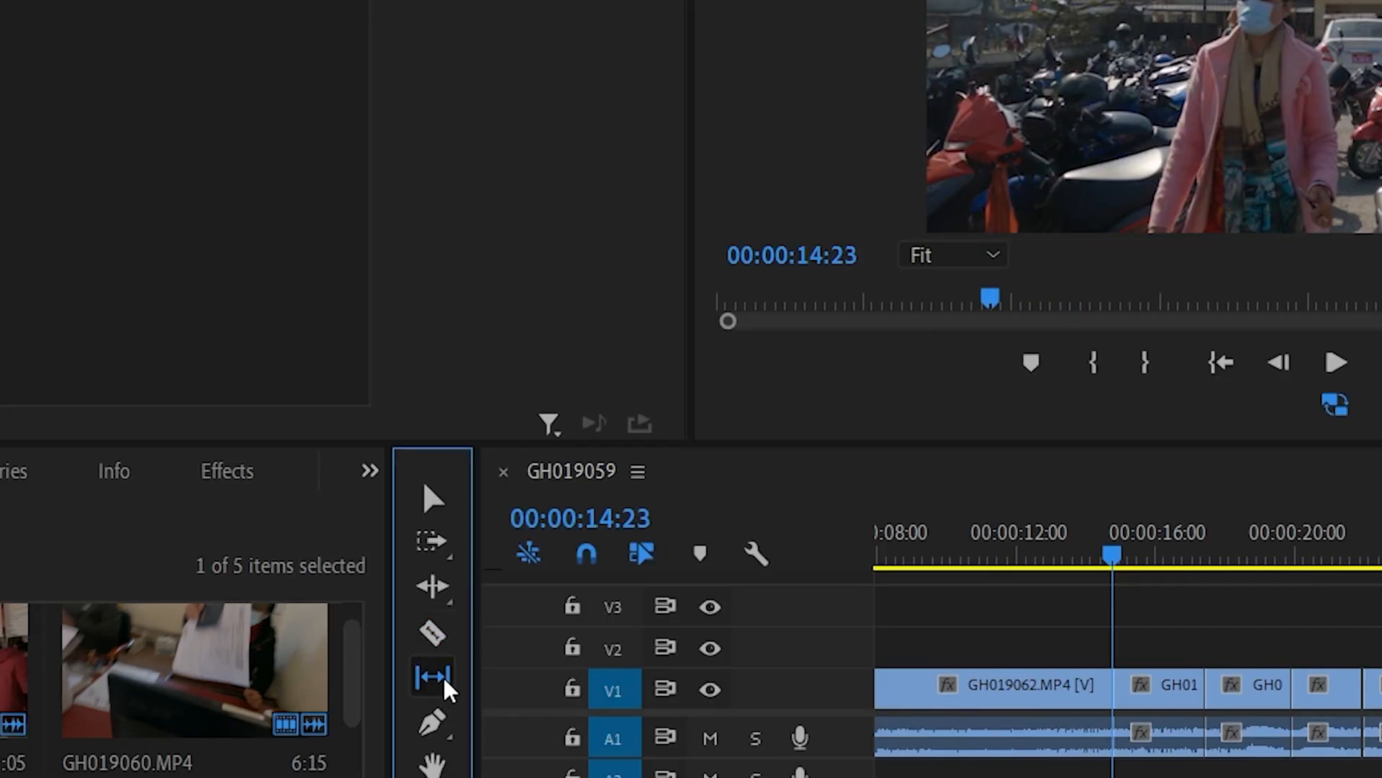
Activate the Slip tool for the three clips in the GH019059 sequence.
click(322, 668)
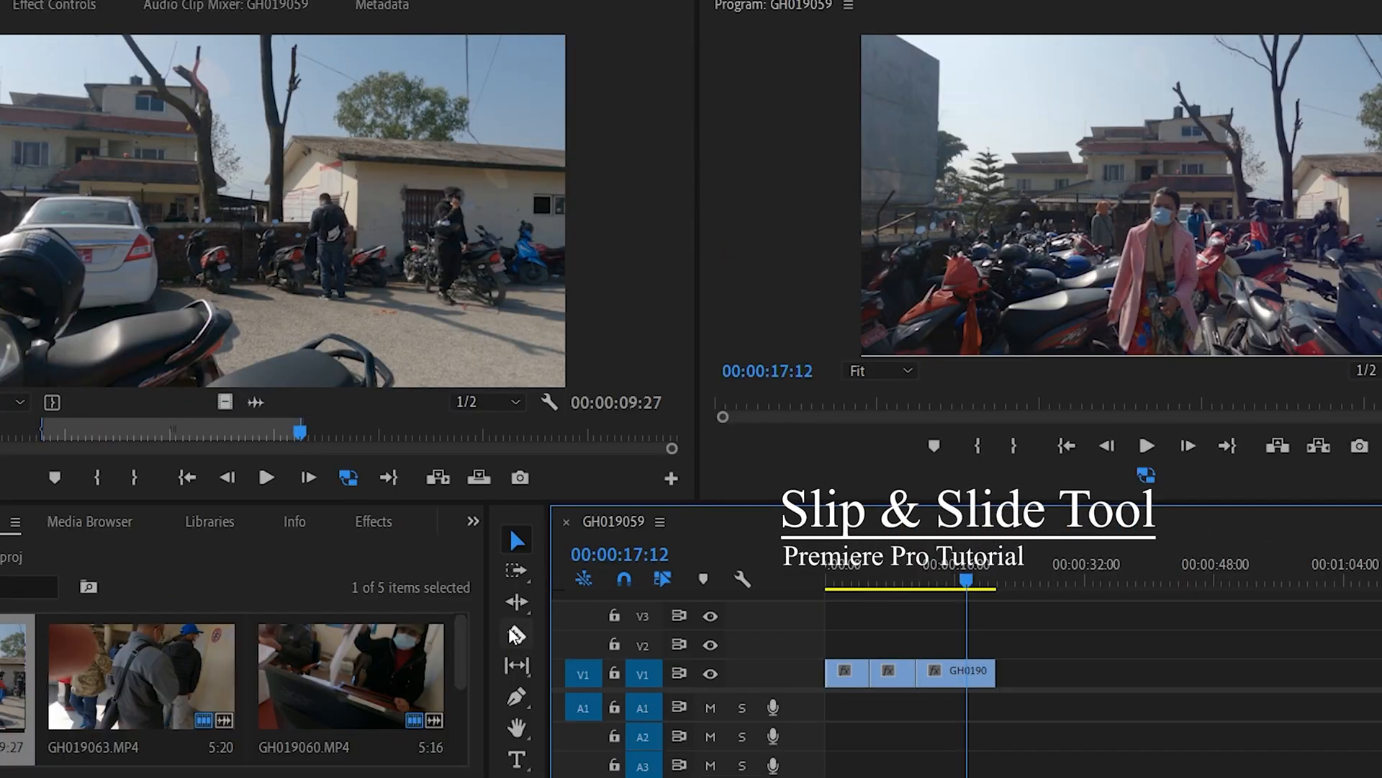
click(520, 669)
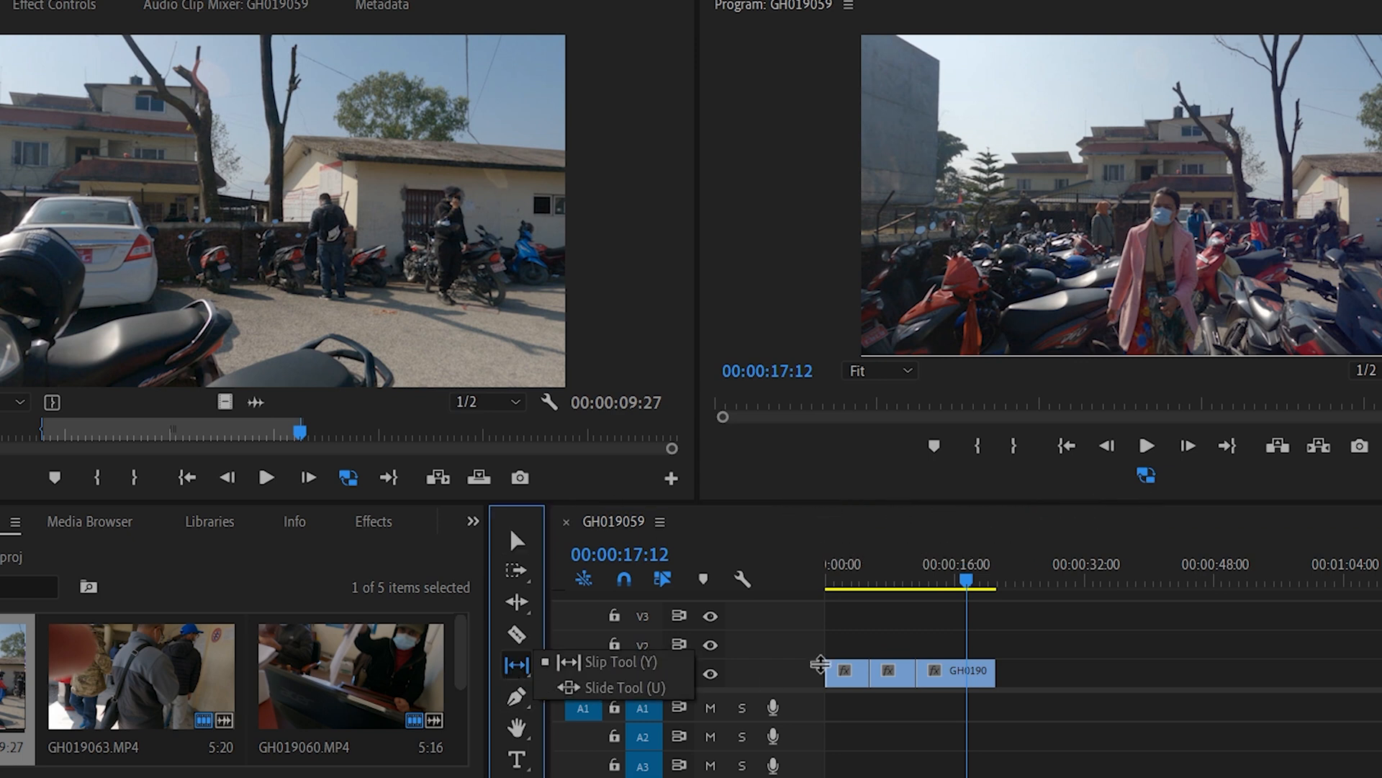
click(844, 642)
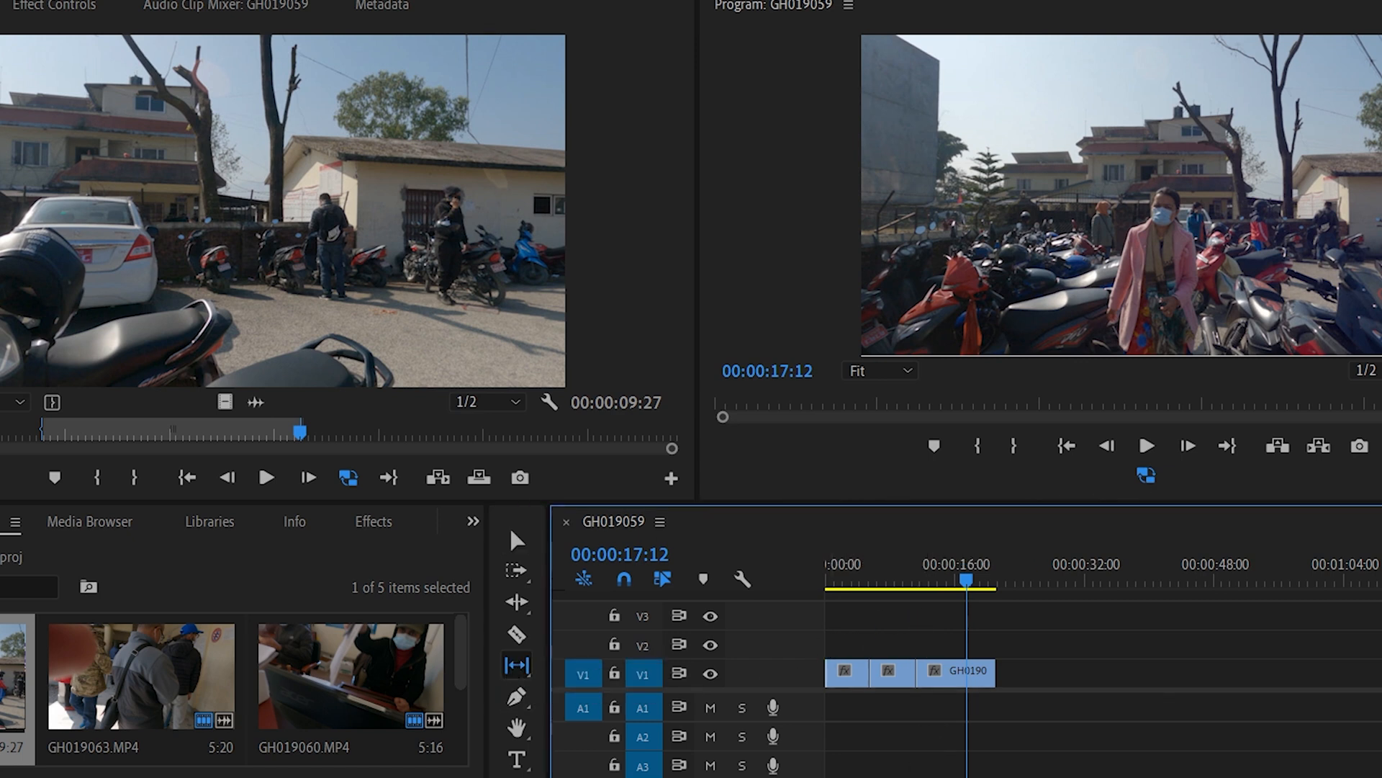
key(=)
key(=)
key(=)
key(minus)
key(minus)
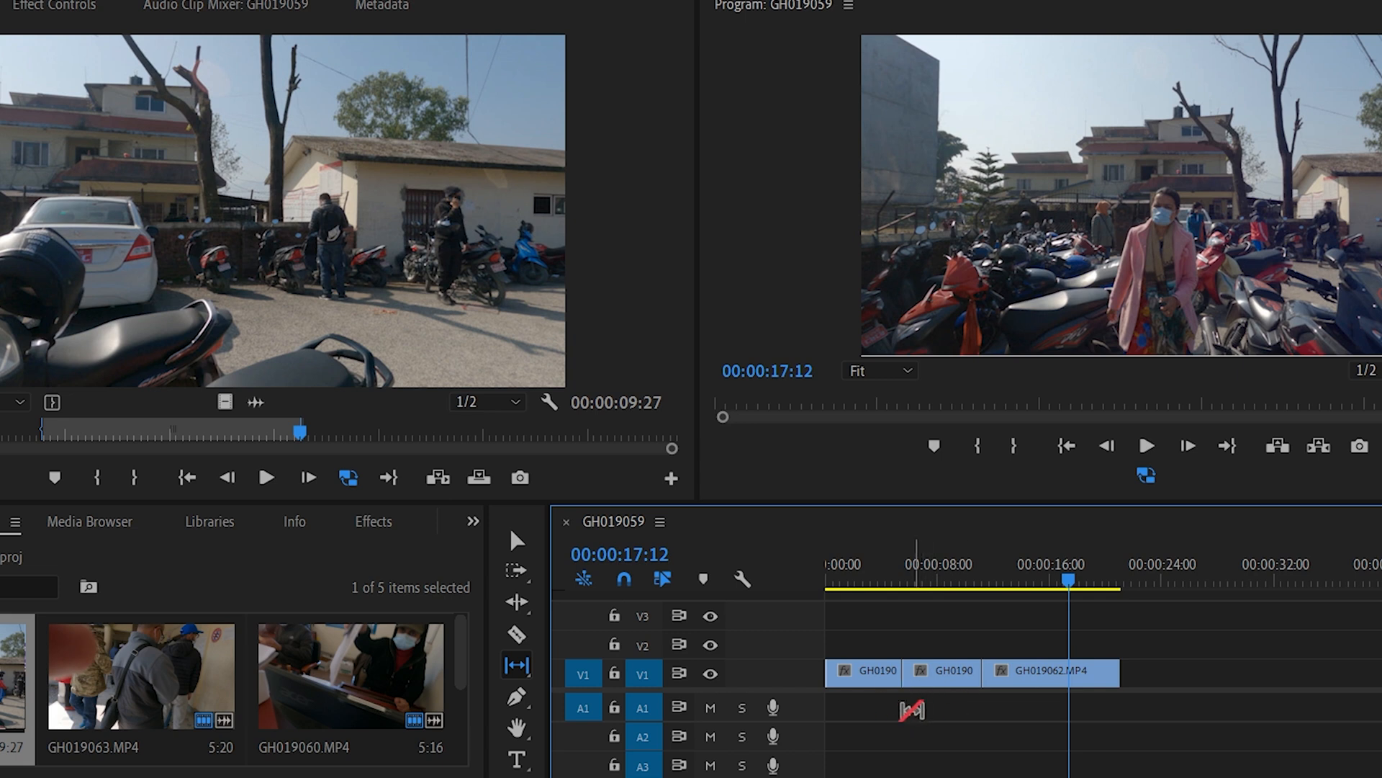
Switch to the Slide tool and slide the middle V1 clip 00:00:01:25 earlier between its neighbours.
click(516, 665)
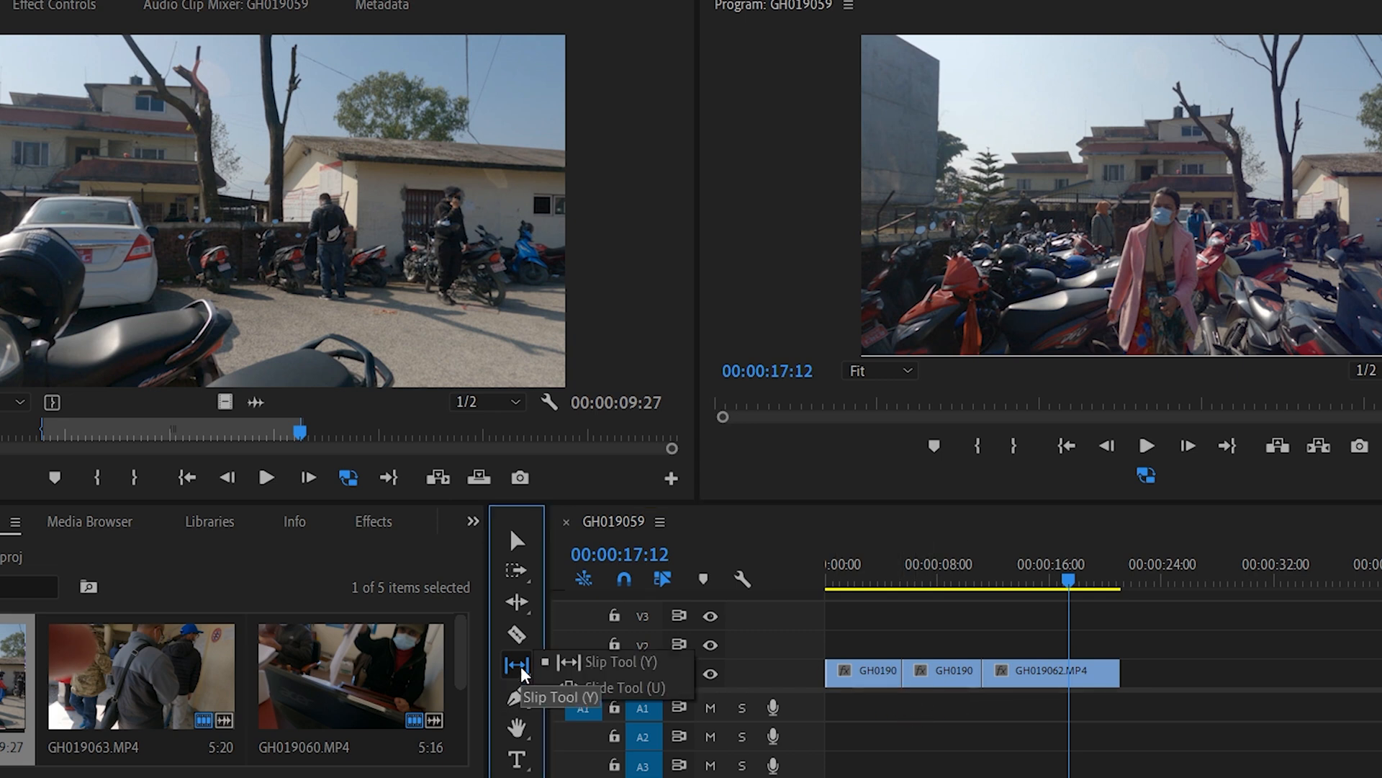
click(568, 692)
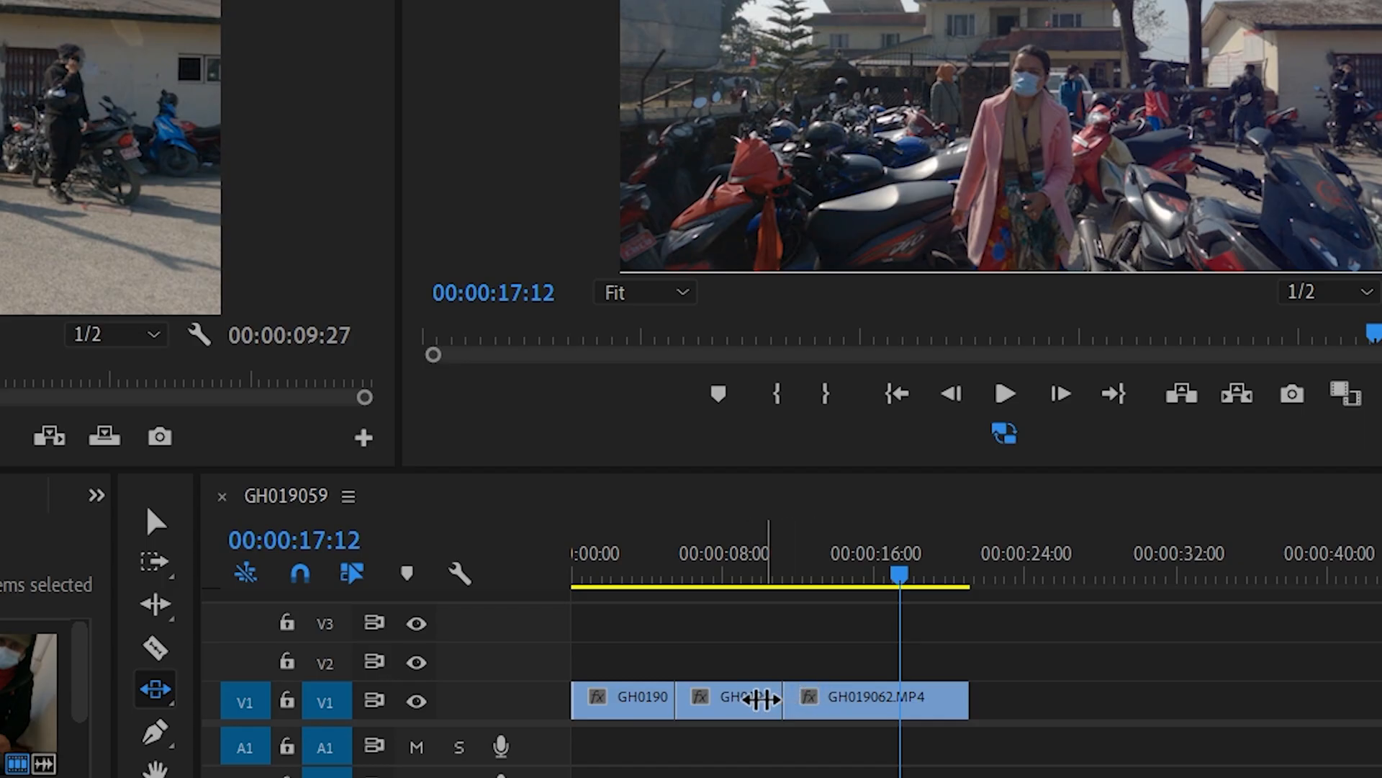
click(759, 698)
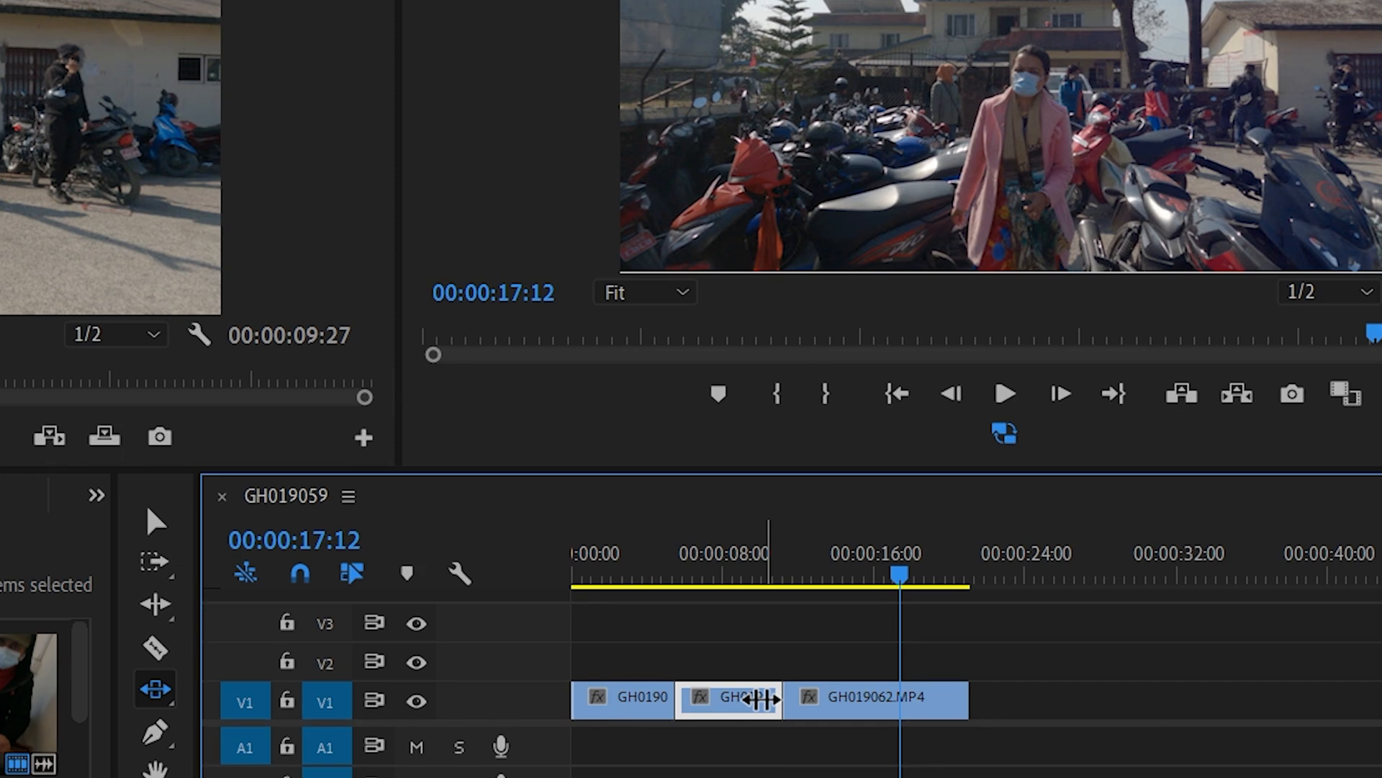
drag(760, 698, 725, 702)
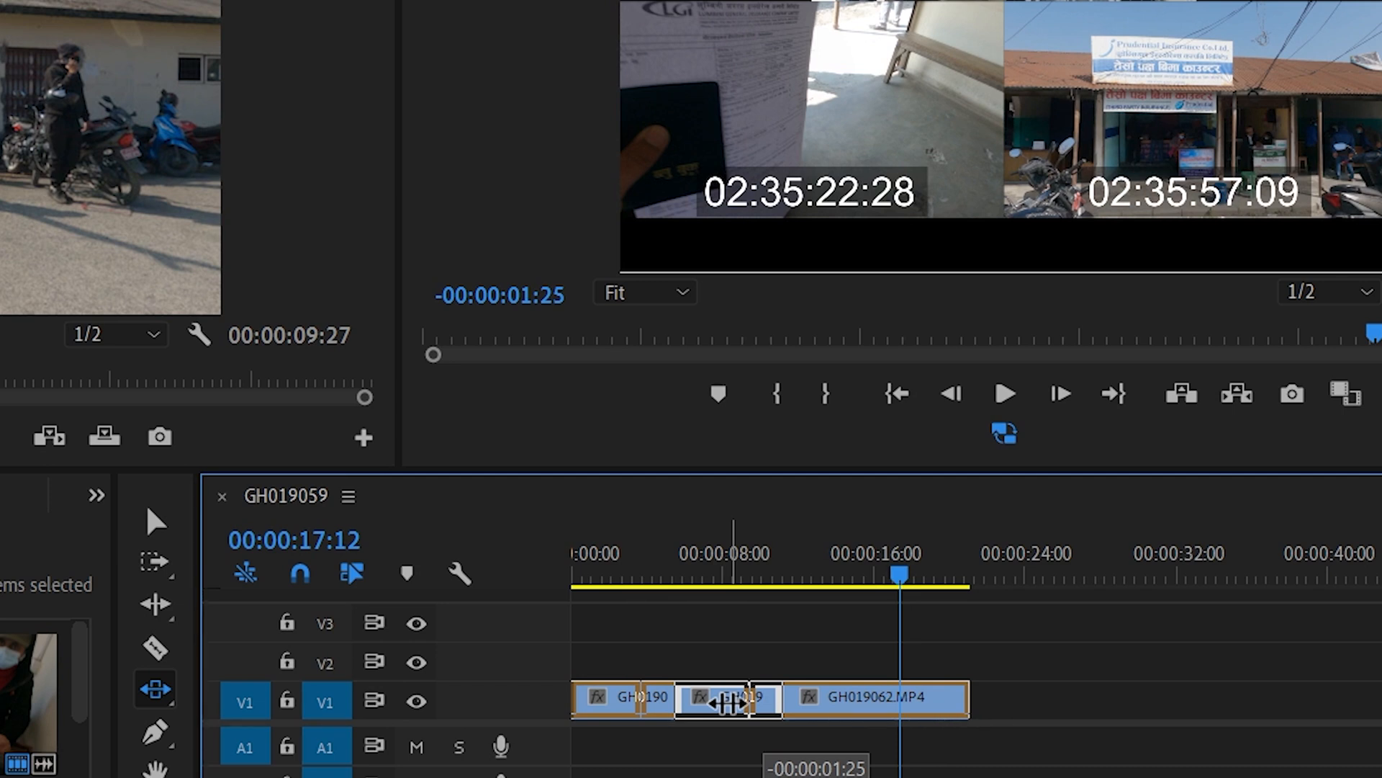
drag(727, 702, 728, 702)
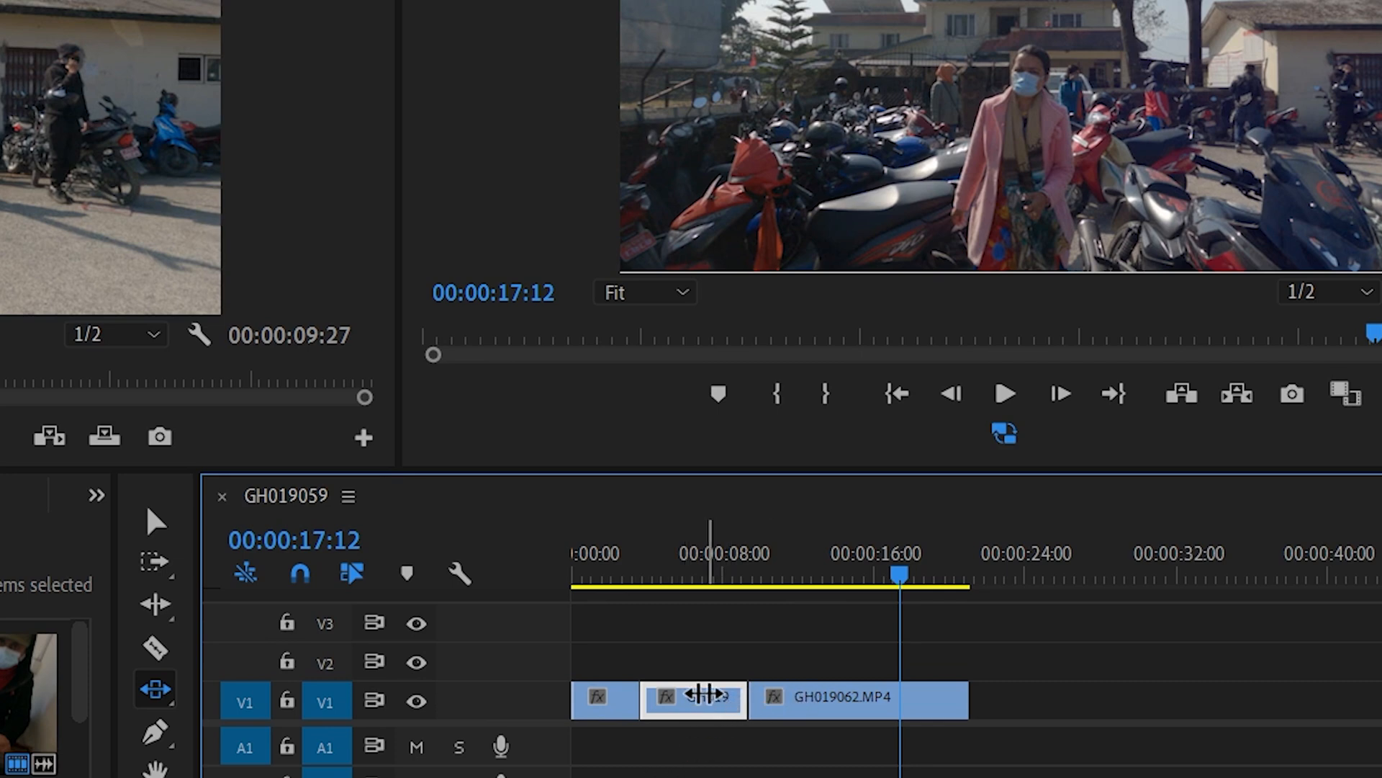
Slide the middle V1 clip later so that it starts near 00:00:06:00, and select the first and middle clips in turn.
drag(688, 698, 784, 703)
click(634, 705)
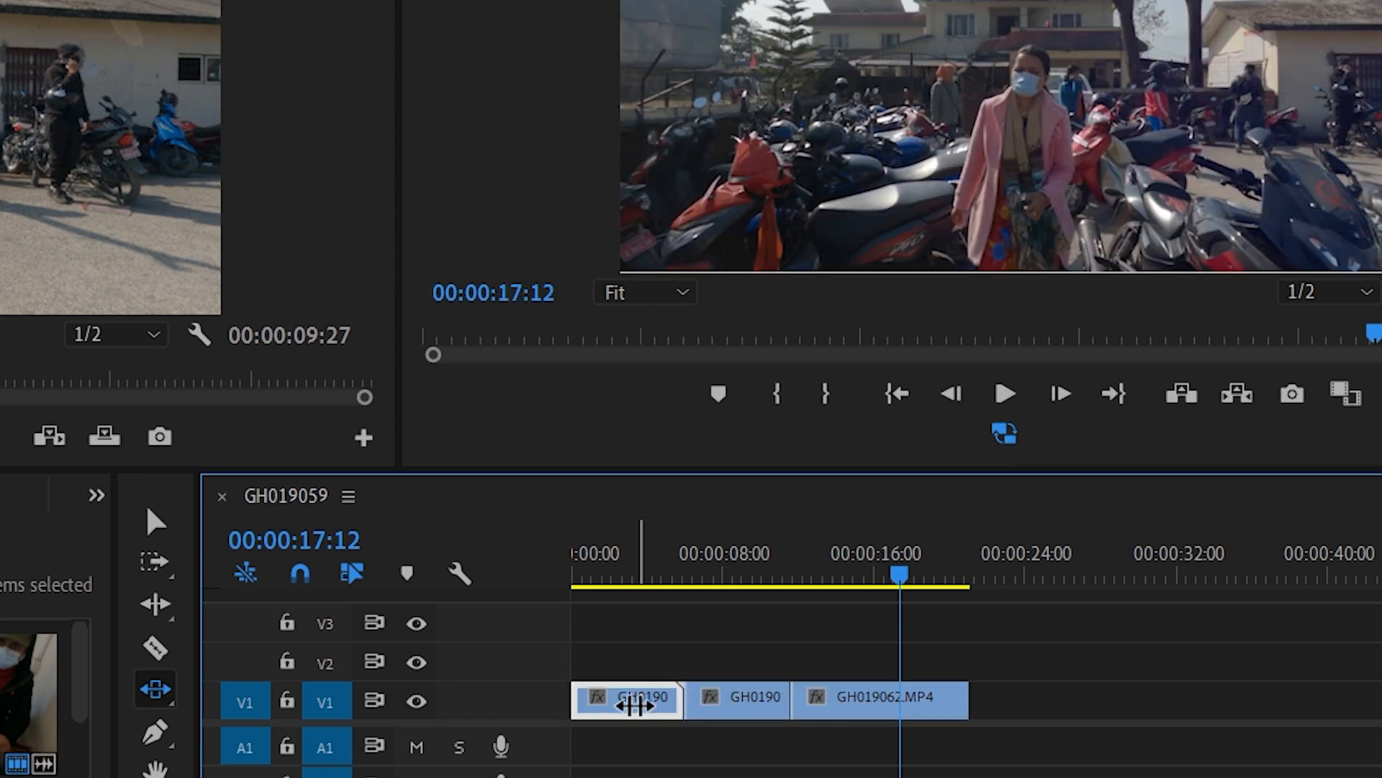
drag(756, 699, 807, 700)
click(642, 703)
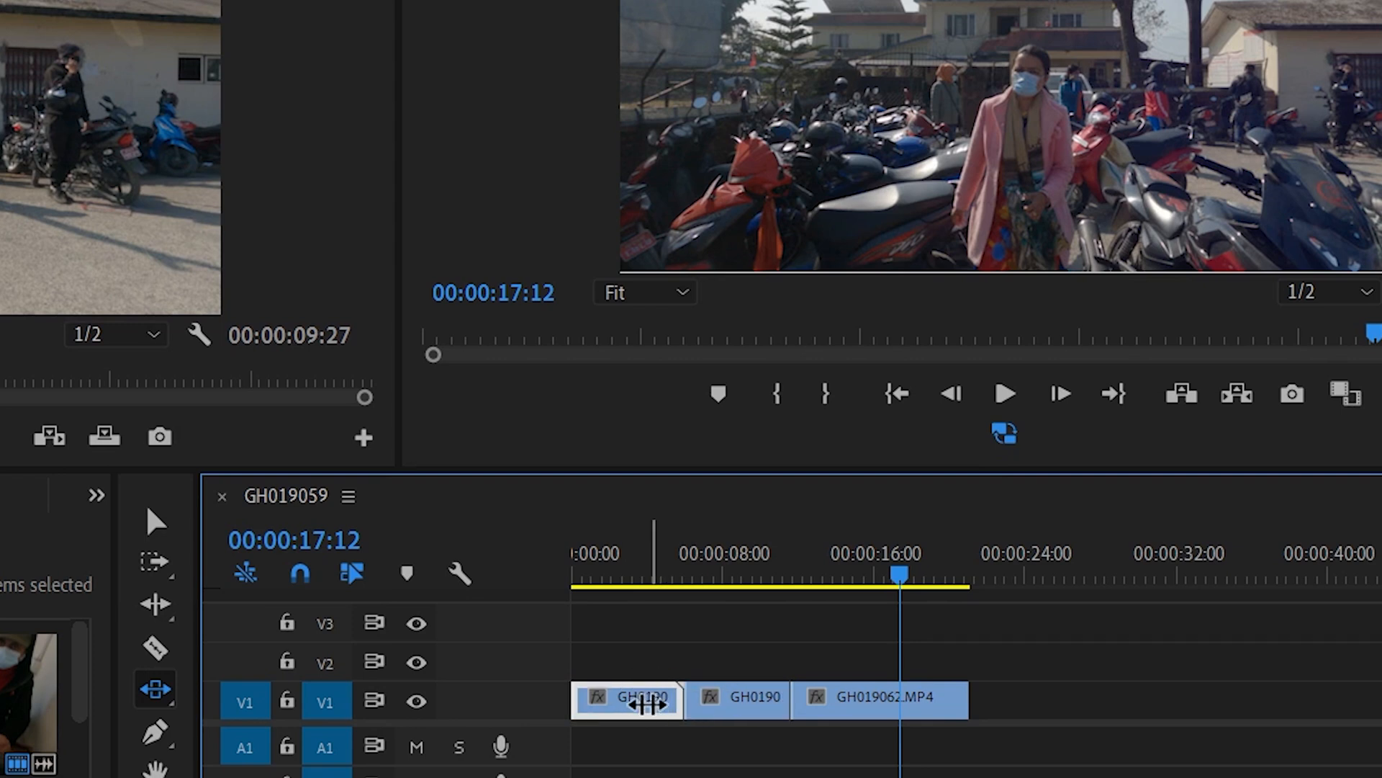
click(725, 699)
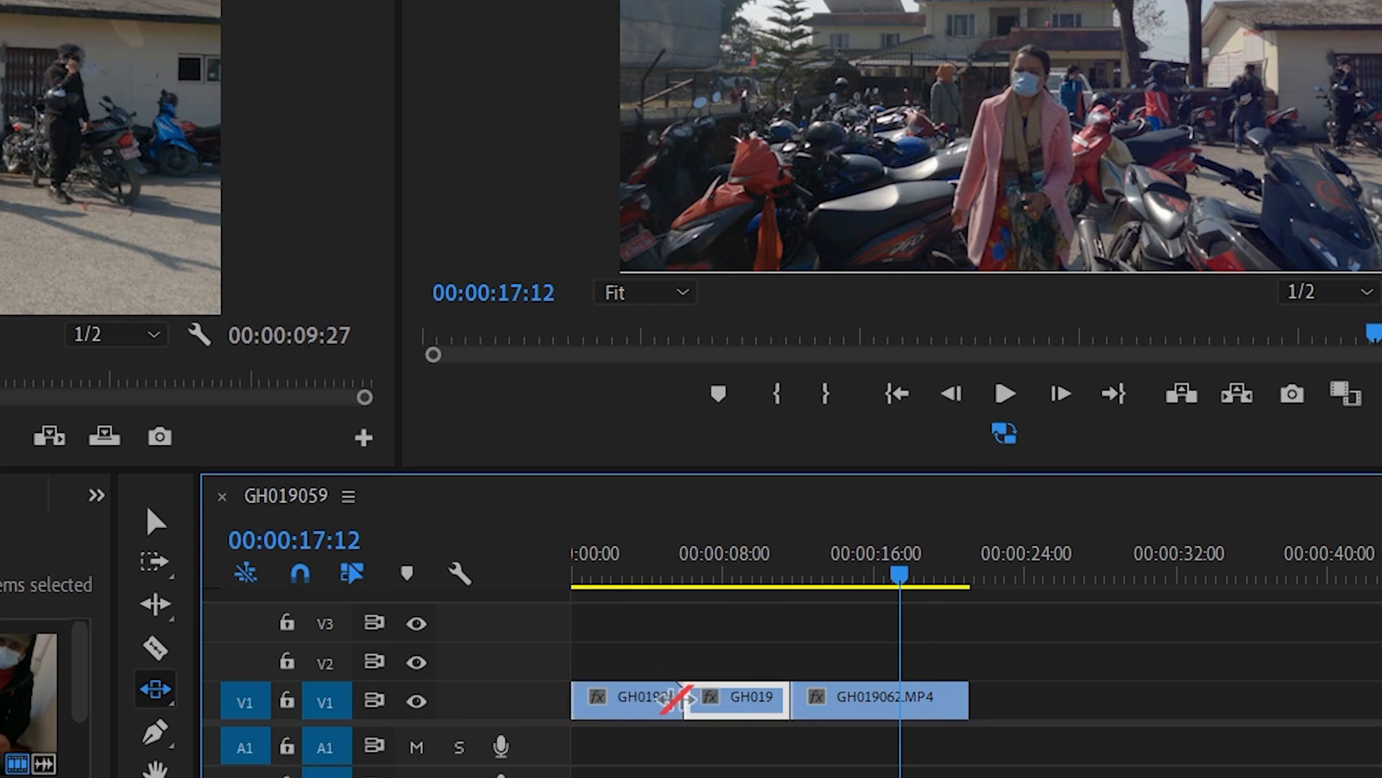
Slide the middle V1 clip earlier almost to the sequence start, and back later to start near 00:00:06:00.
drag(710, 699, 599, 708)
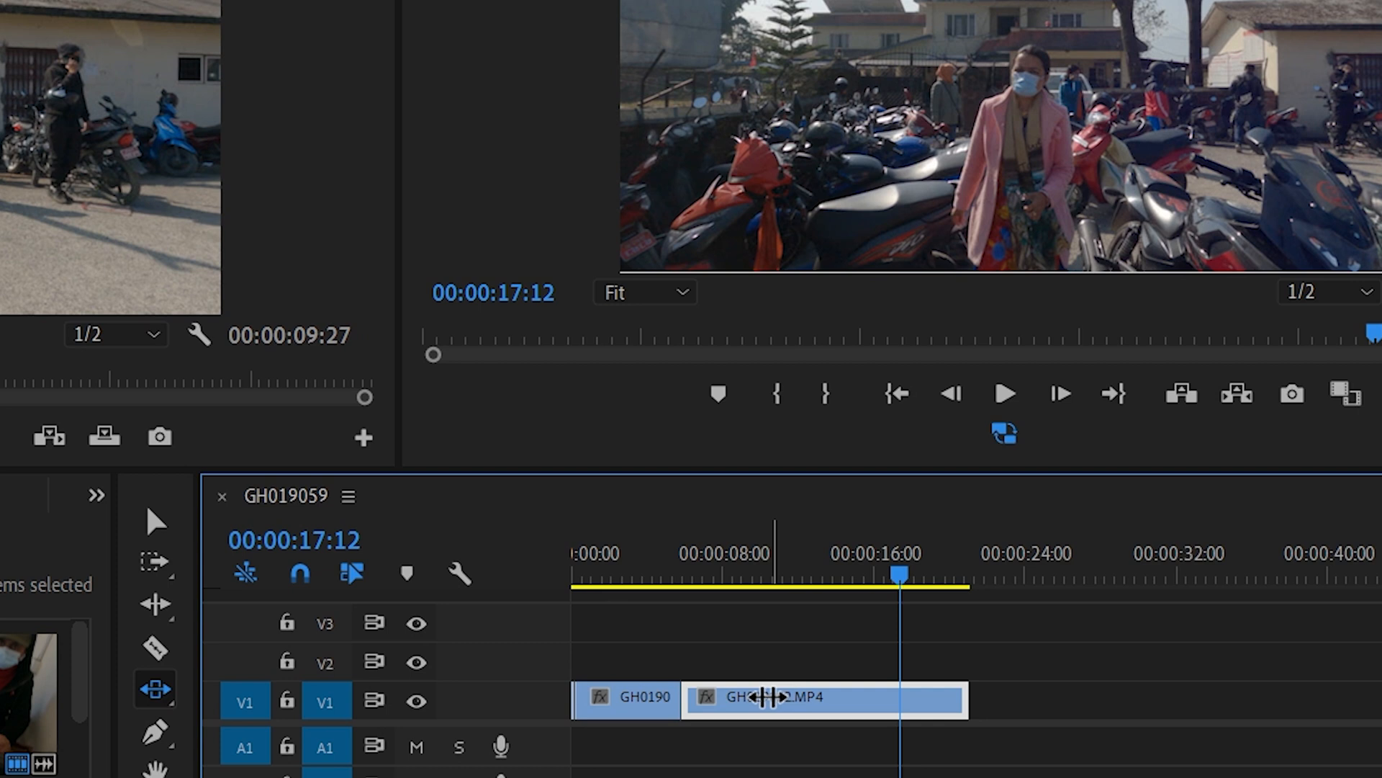
click(158, 691)
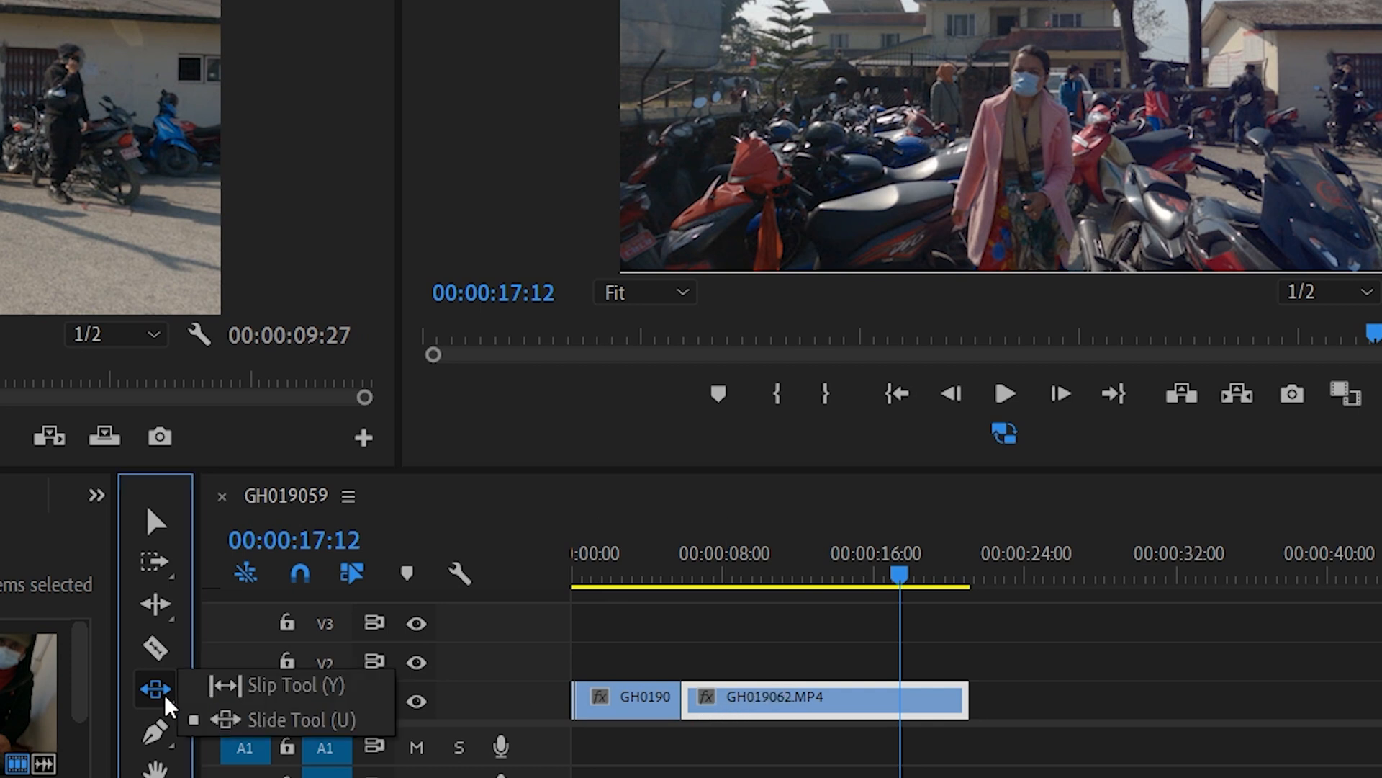
click(196, 718)
click(617, 704)
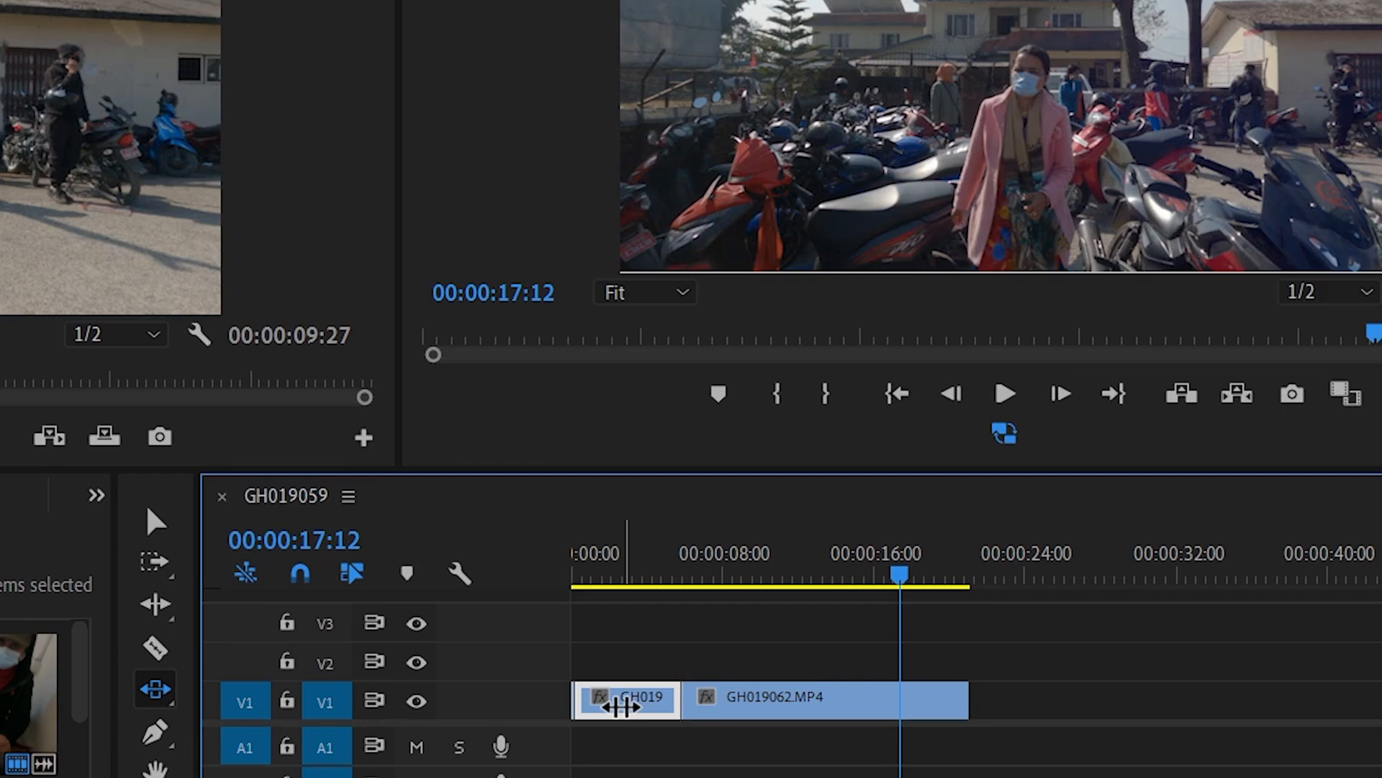
drag(622, 707, 756, 703)
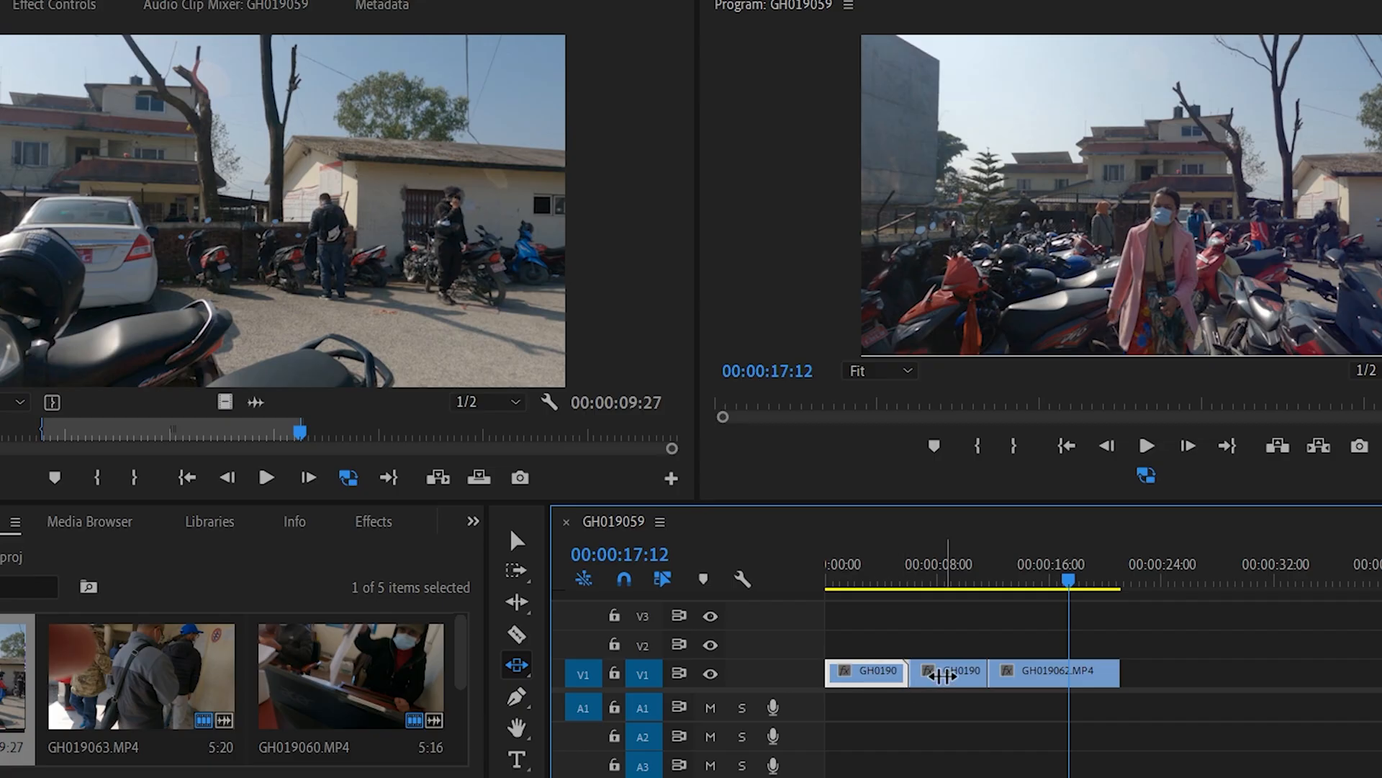
Slide the middle V1 clip earlier to start near 00:00:02:00, and back later to start near 00:00:03:00.
click(962, 674)
drag(964, 675, 904, 683)
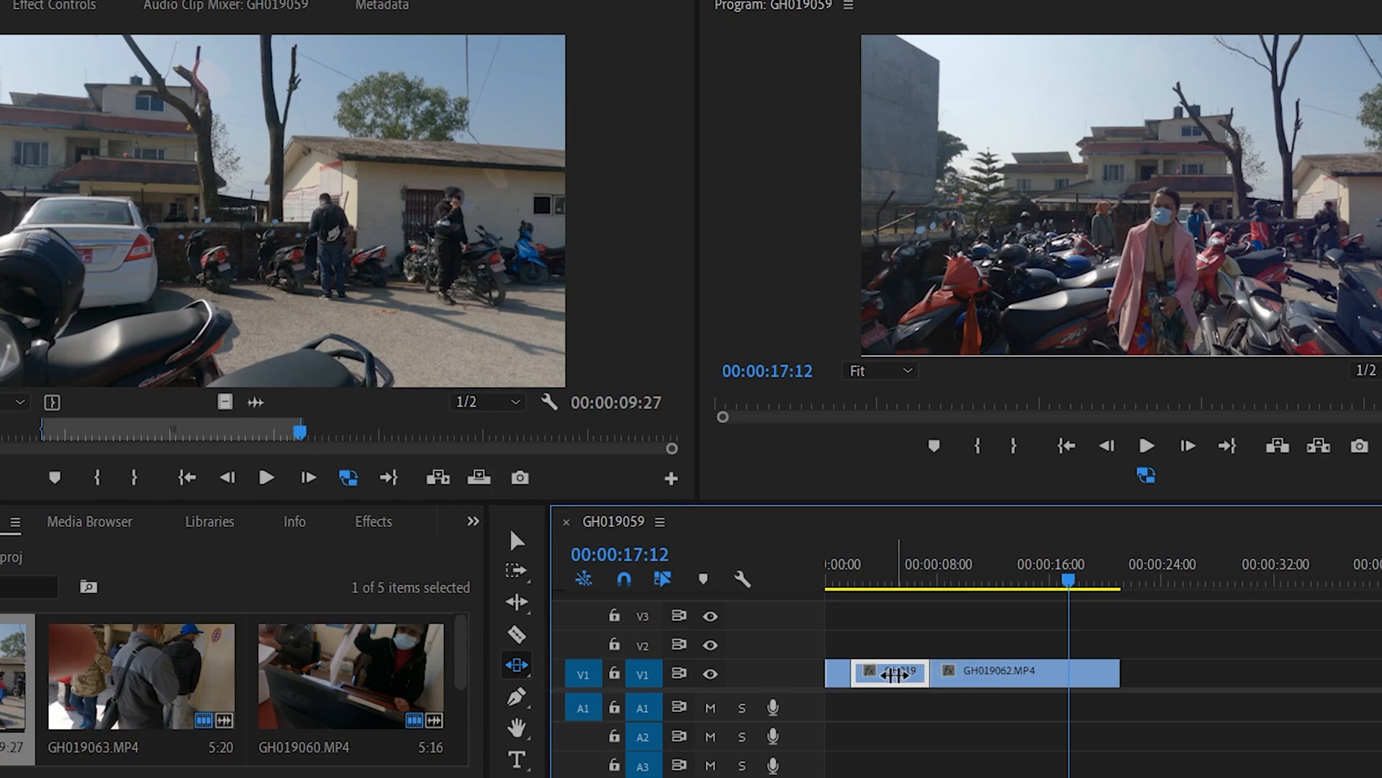
drag(894, 674, 972, 676)
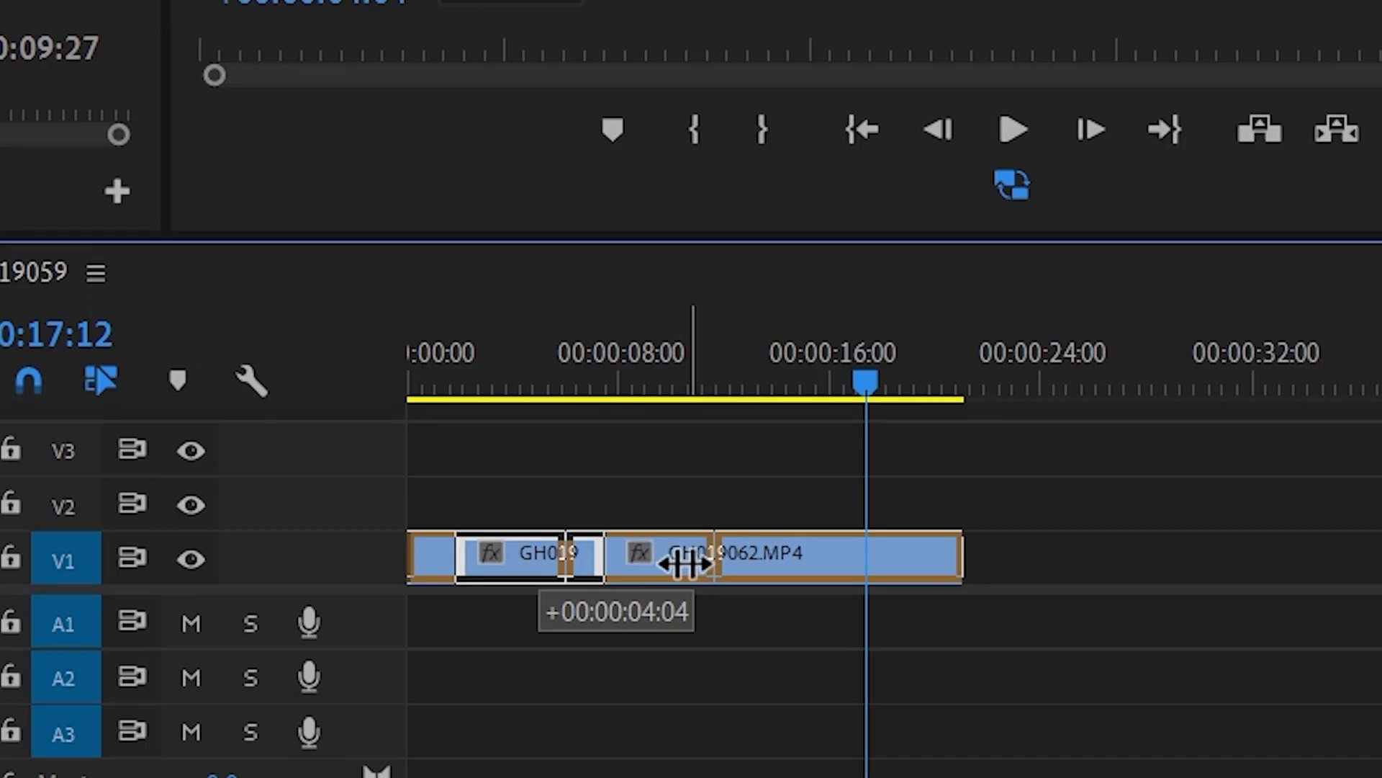
Slide the middle V1 clip 17 frames earlier while comparing the neighbouring clips' edit frames in the Program monitor.
drag(684, 565, 522, 558)
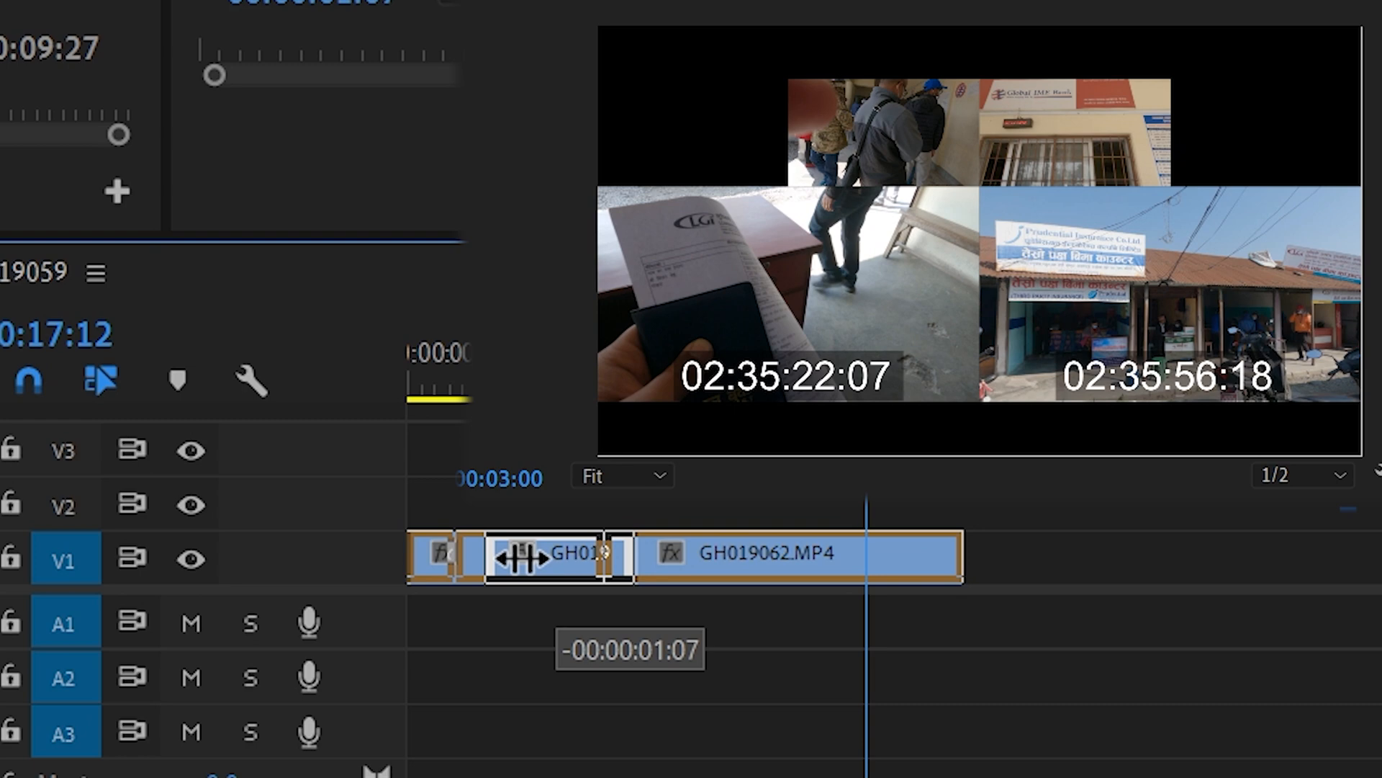
drag(522, 558, 522, 558)
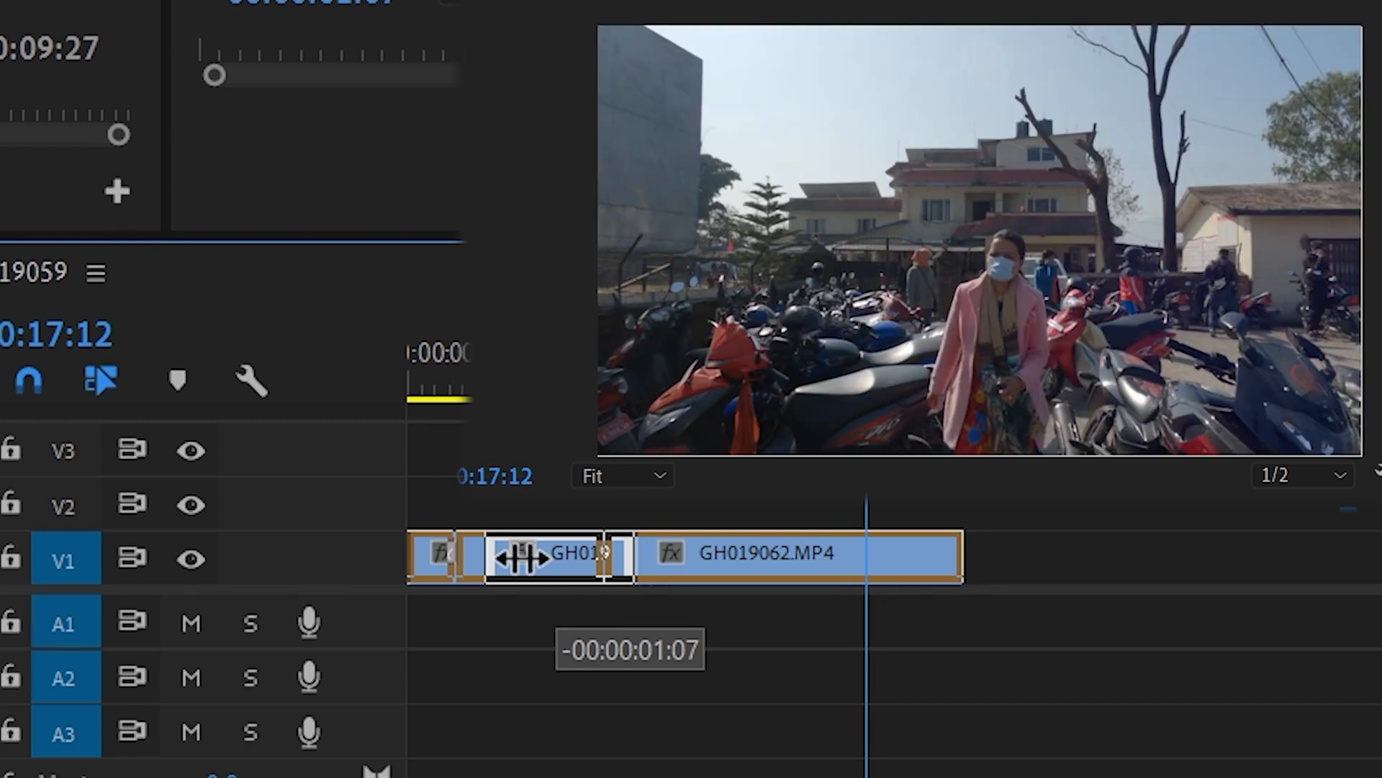
drag(521, 559, 524, 559)
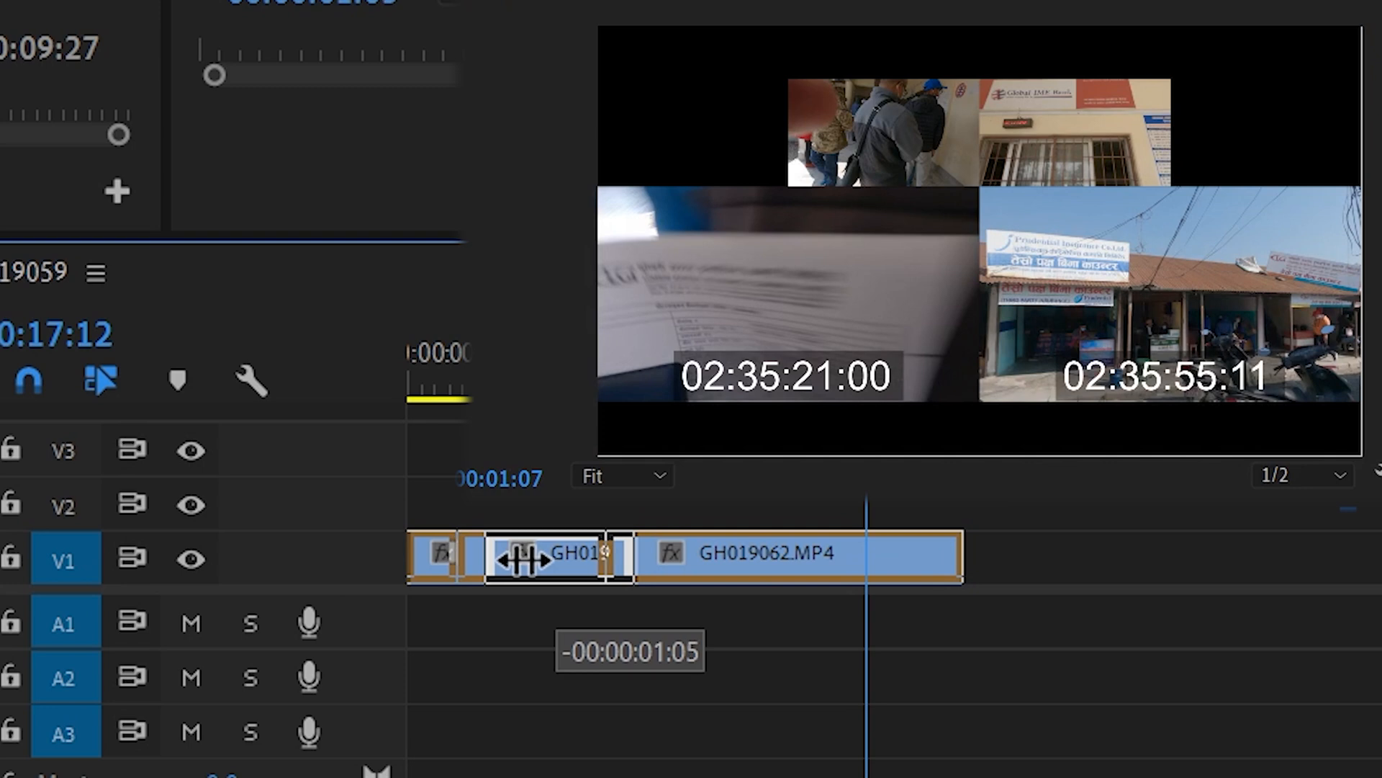
mouse_move(523, 558)
mouse_down()
mouse_move(553, 561)
mouse_move(539, 565)
mouse_up()
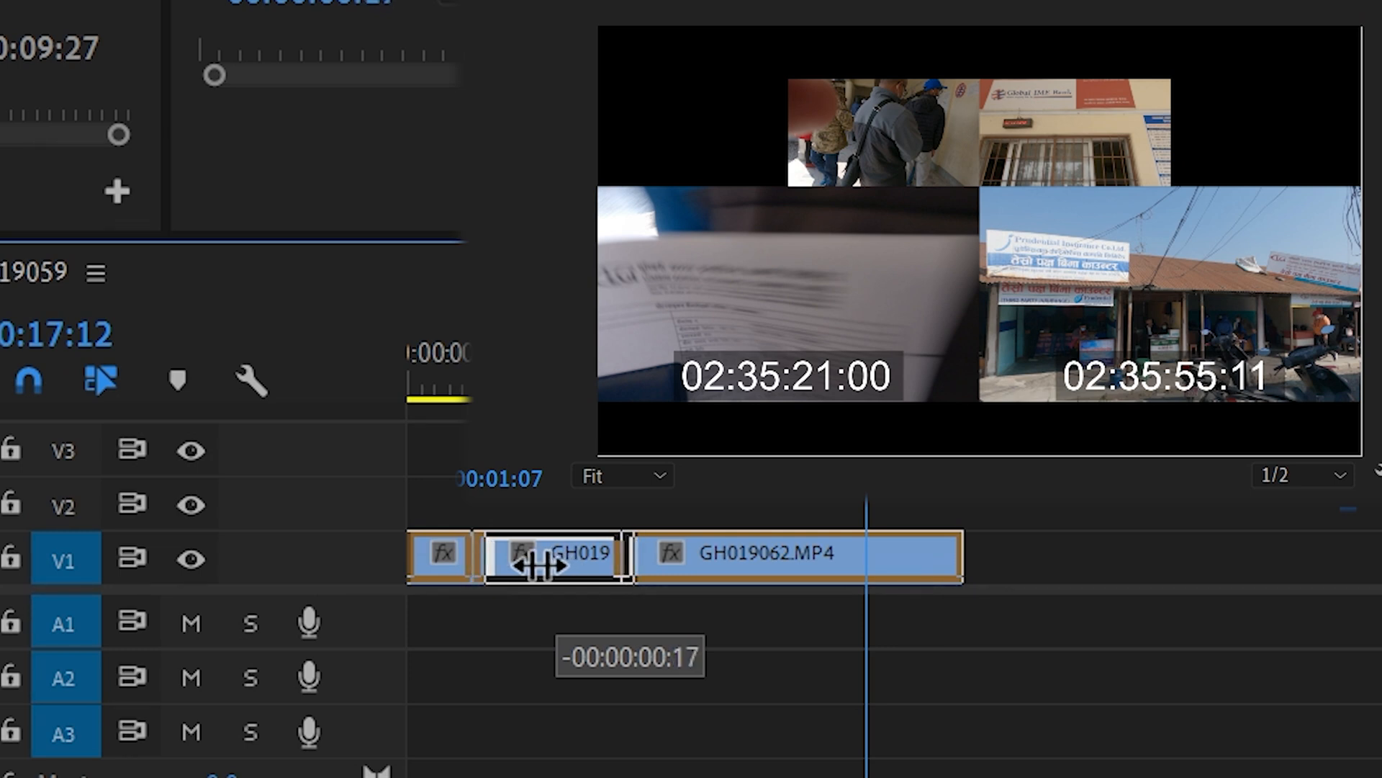
drag(539, 565, 540, 565)
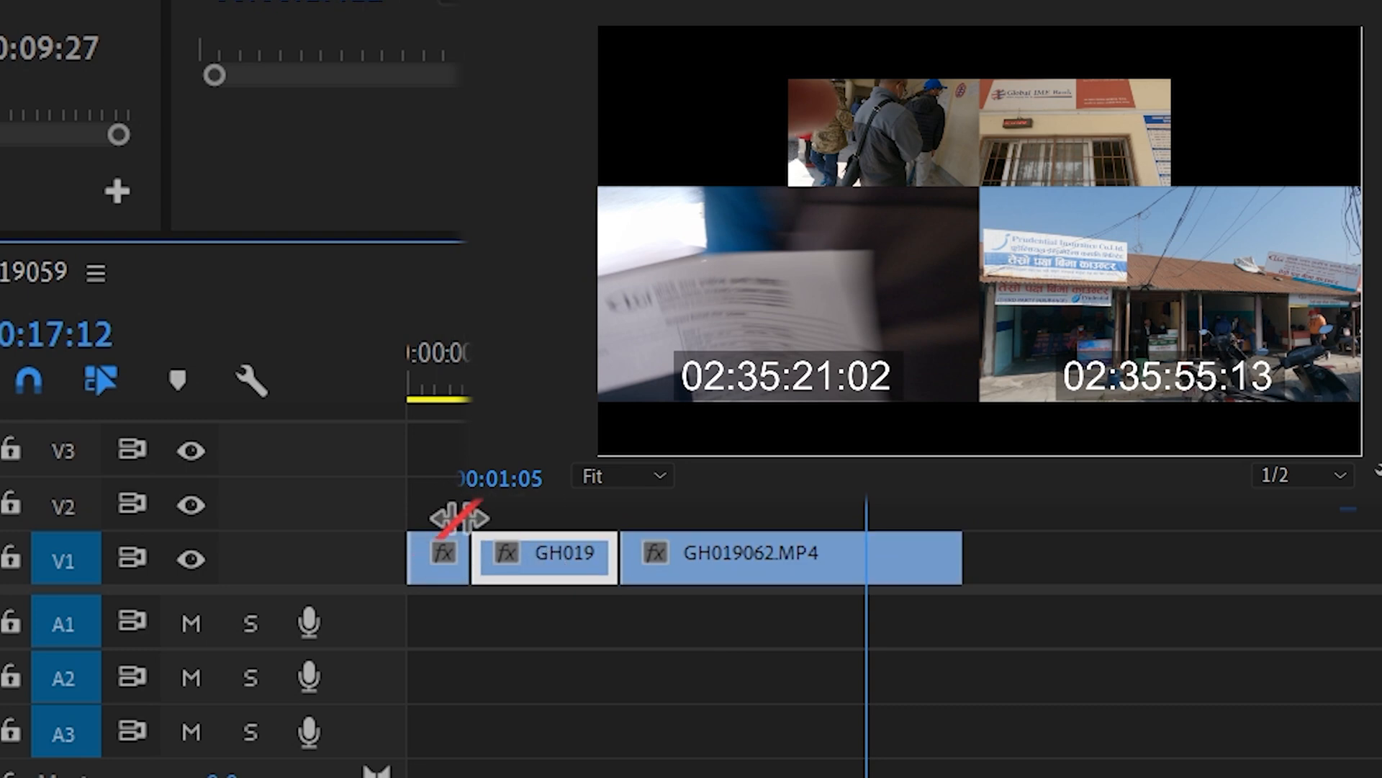
Slide the middle V1 clip later to start near 00:00:06:00, and select the first clip with the Slip tool.
drag(555, 574, 893, 552)
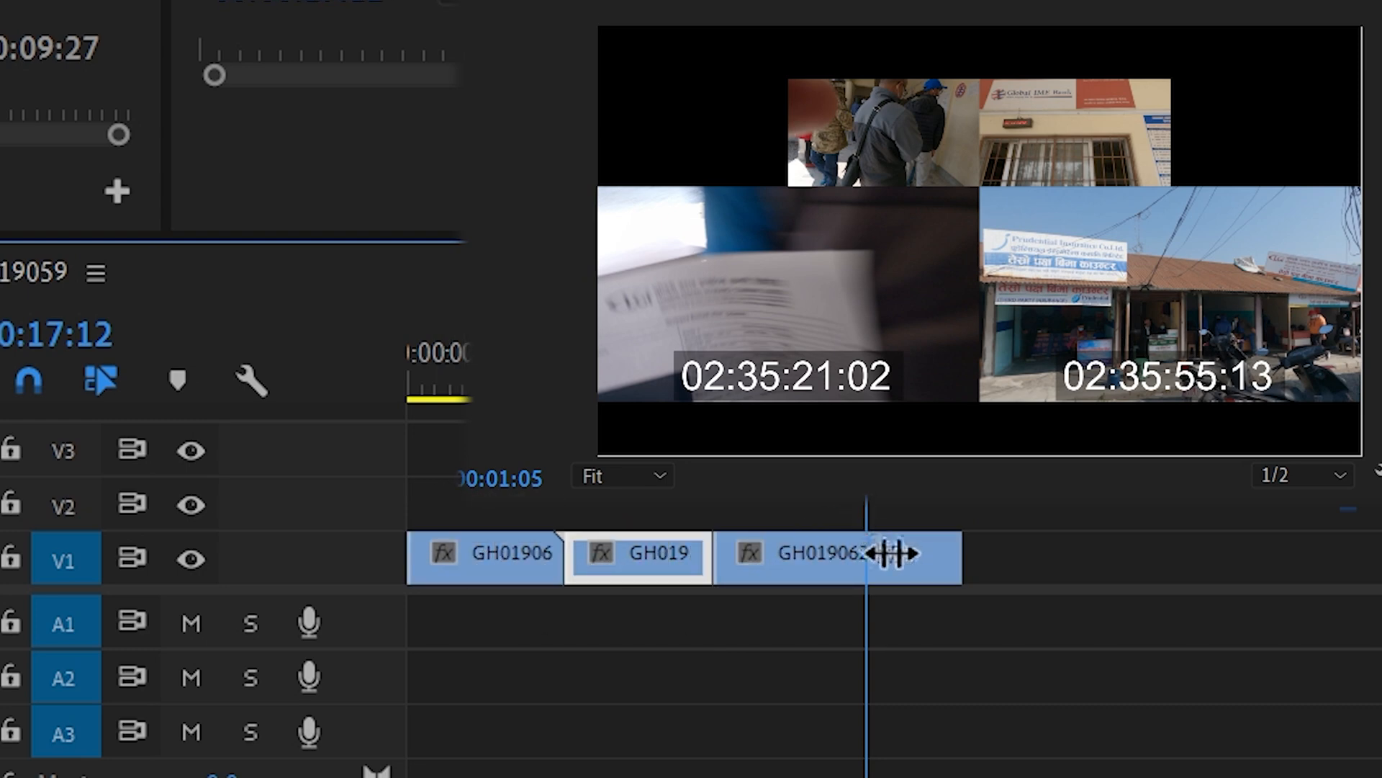
drag(660, 566, 692, 572)
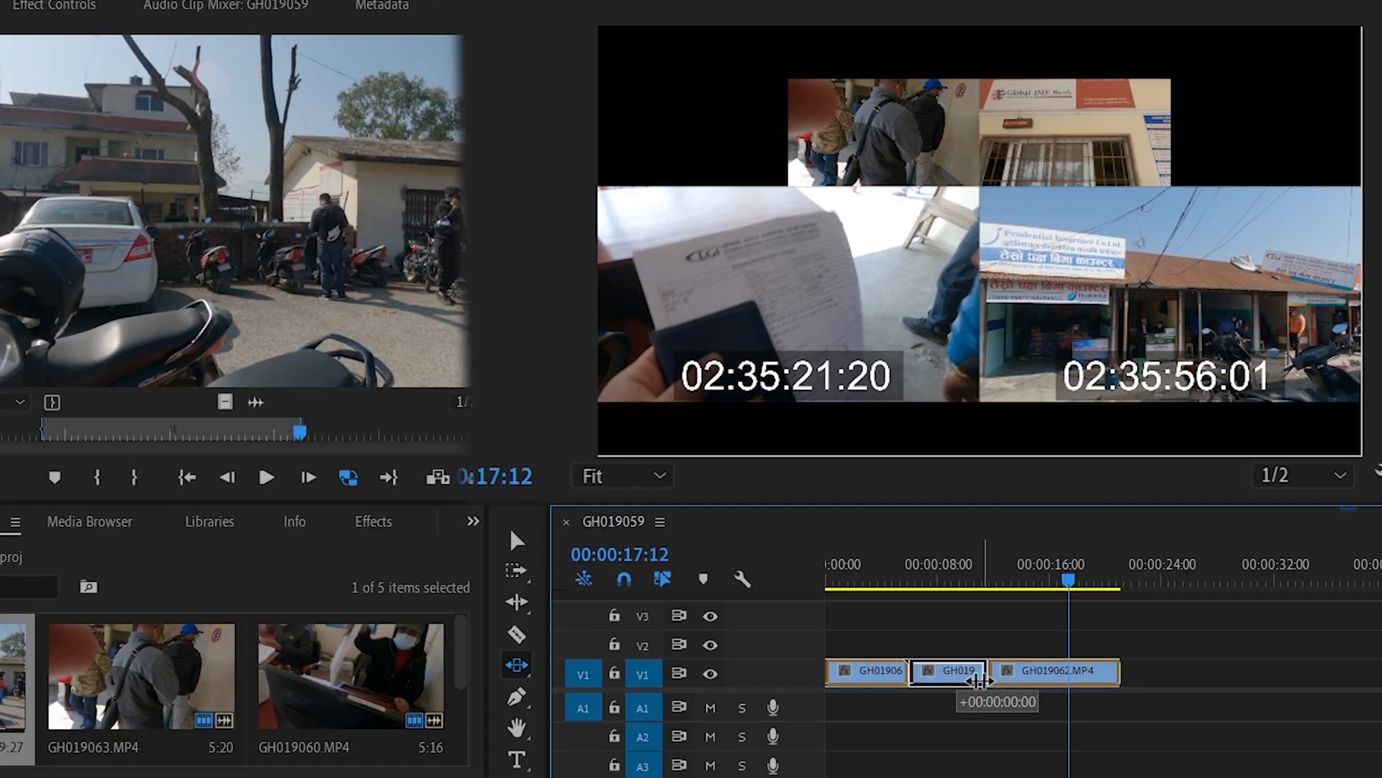
drag(978, 681, 977, 680)
click(522, 671)
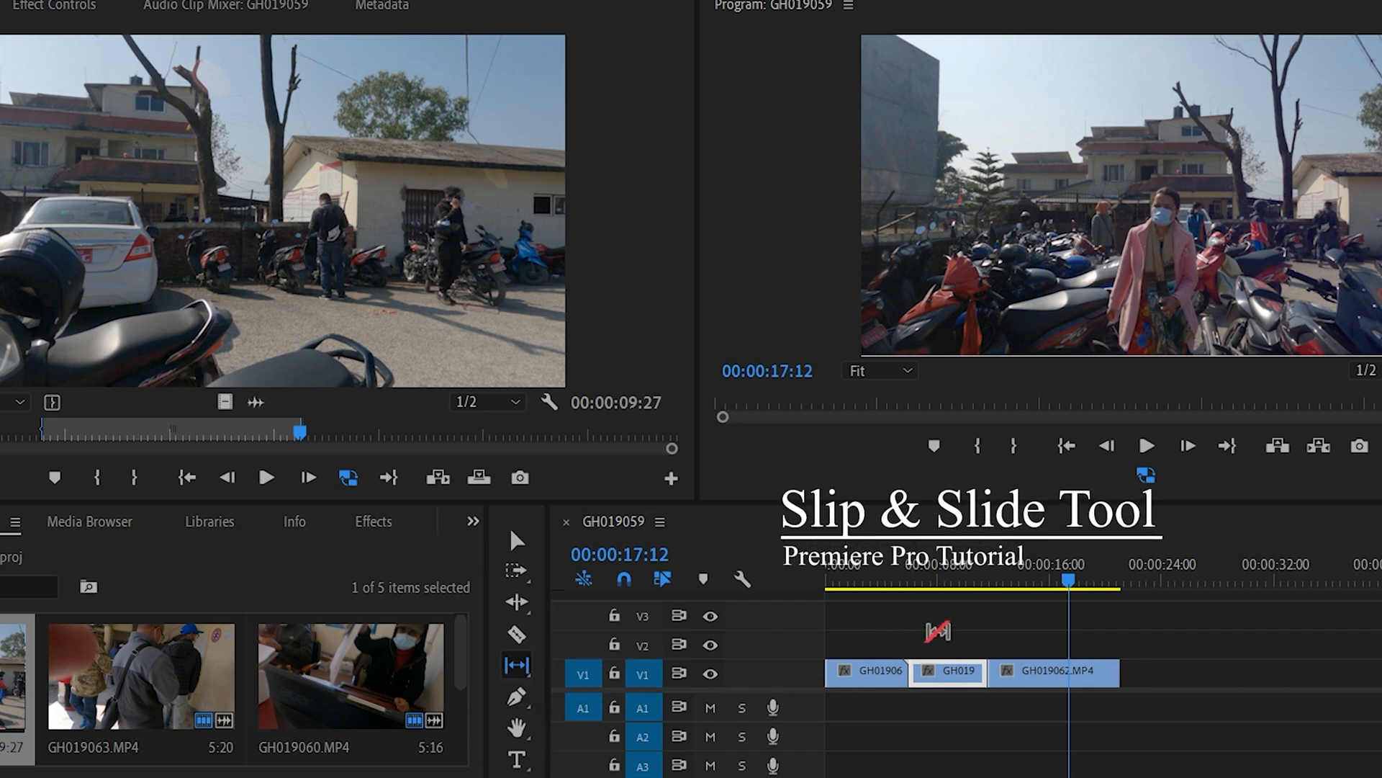
click(880, 670)
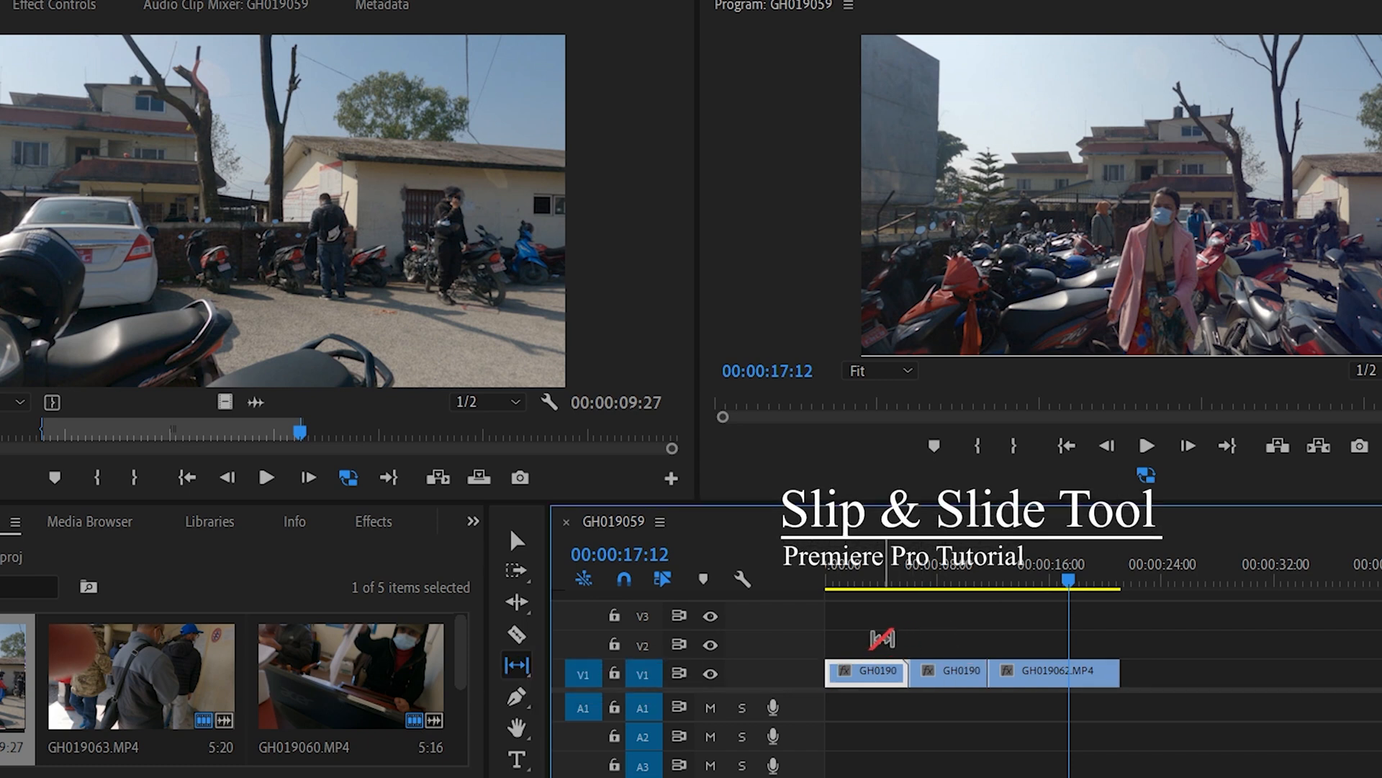
Clear the sequence by selecting all three V1 clips with the Selection tool and deleting them.
key(v)
drag(876, 620, 1109, 696)
key(Delete)
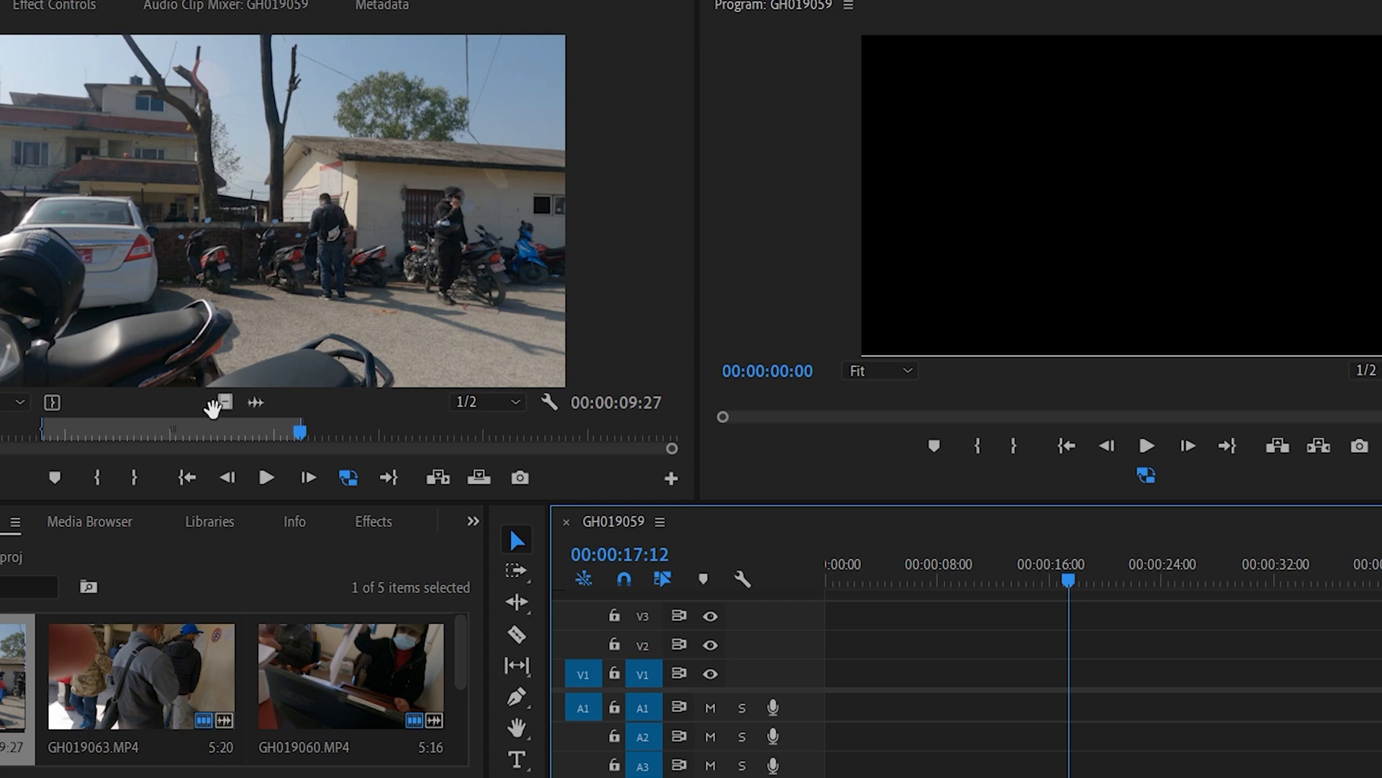
Place only the video of GH019062.MP4 at the start of V1 and GH019063.MP4 directly after it.
drag(225, 401, 835, 672)
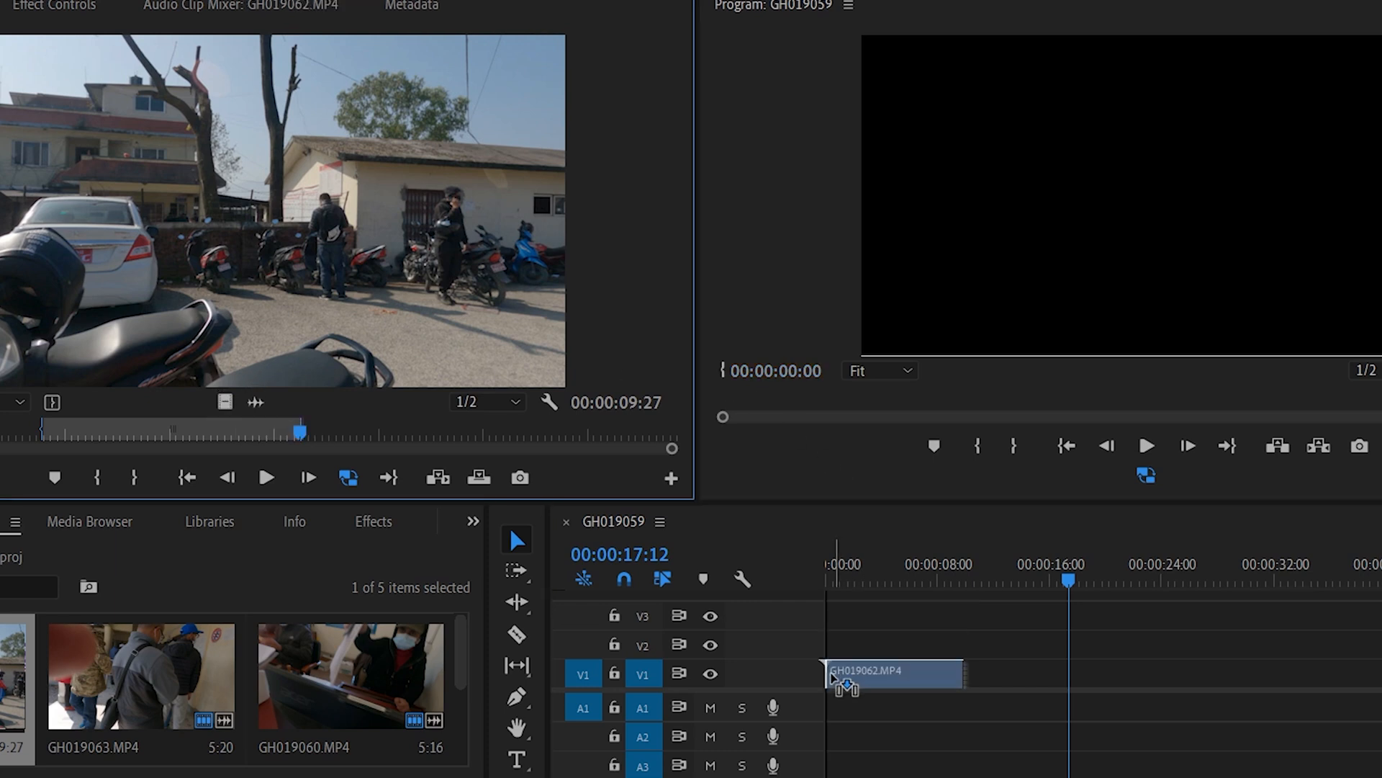
double_click(136, 658)
drag(901, 488, 950, 672)
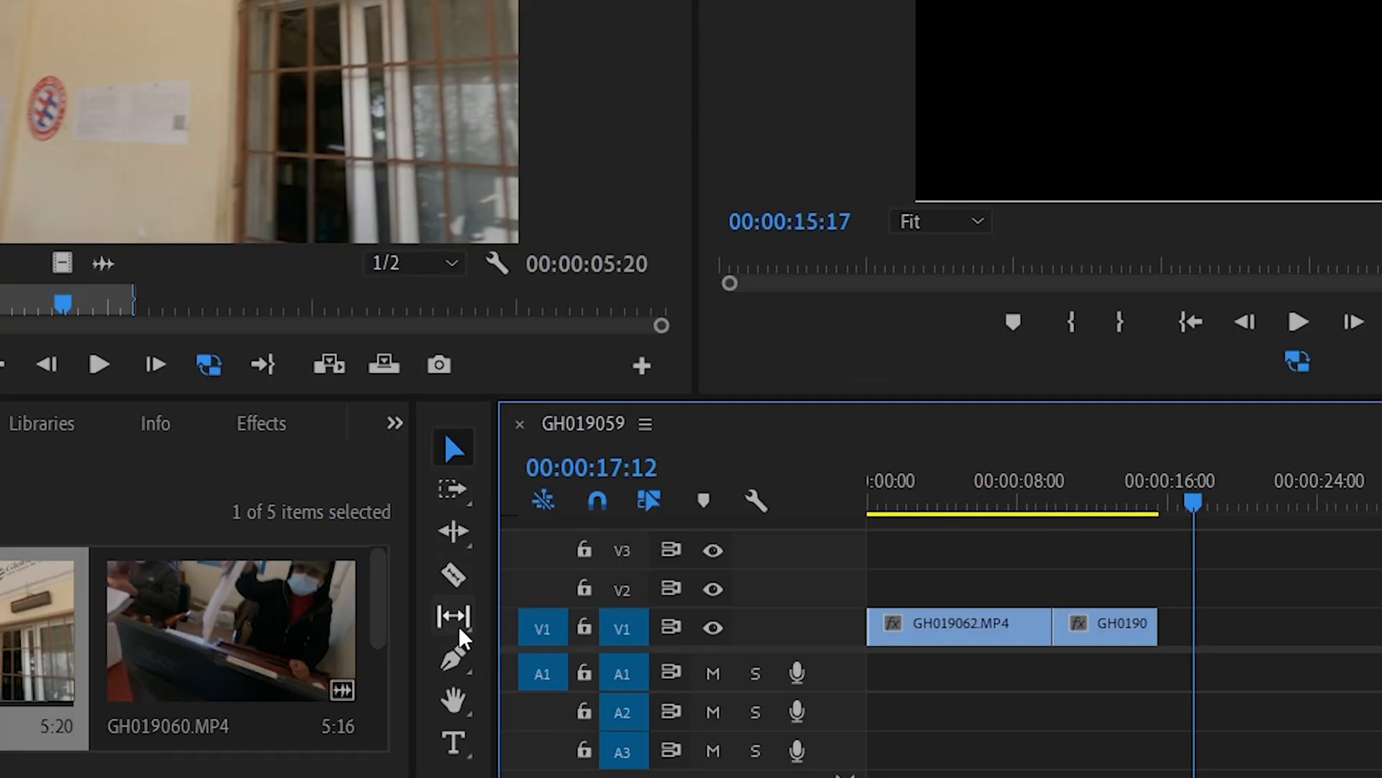
Activate the Slip tool, select the first V1 clip and move the playhead to 00:00:07:26.
click(521, 665)
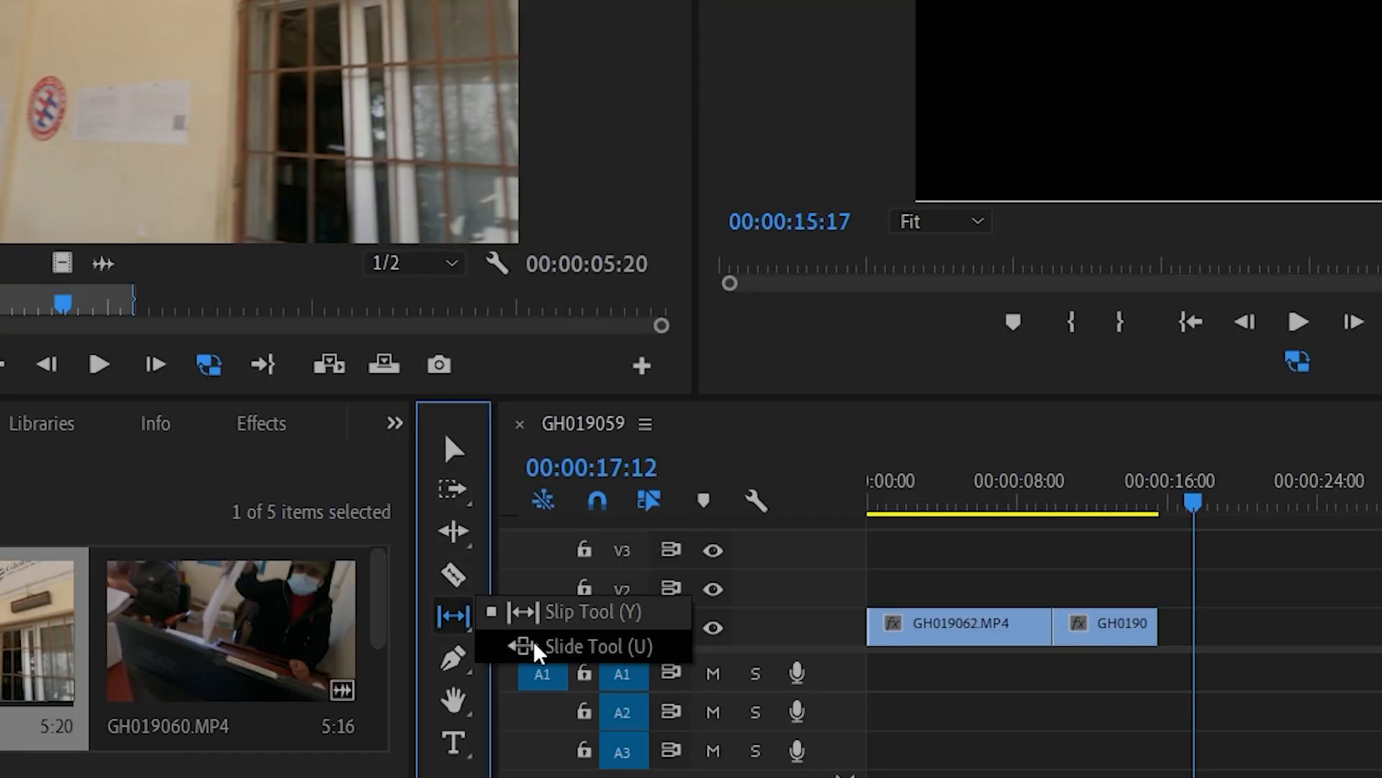
click(981, 636)
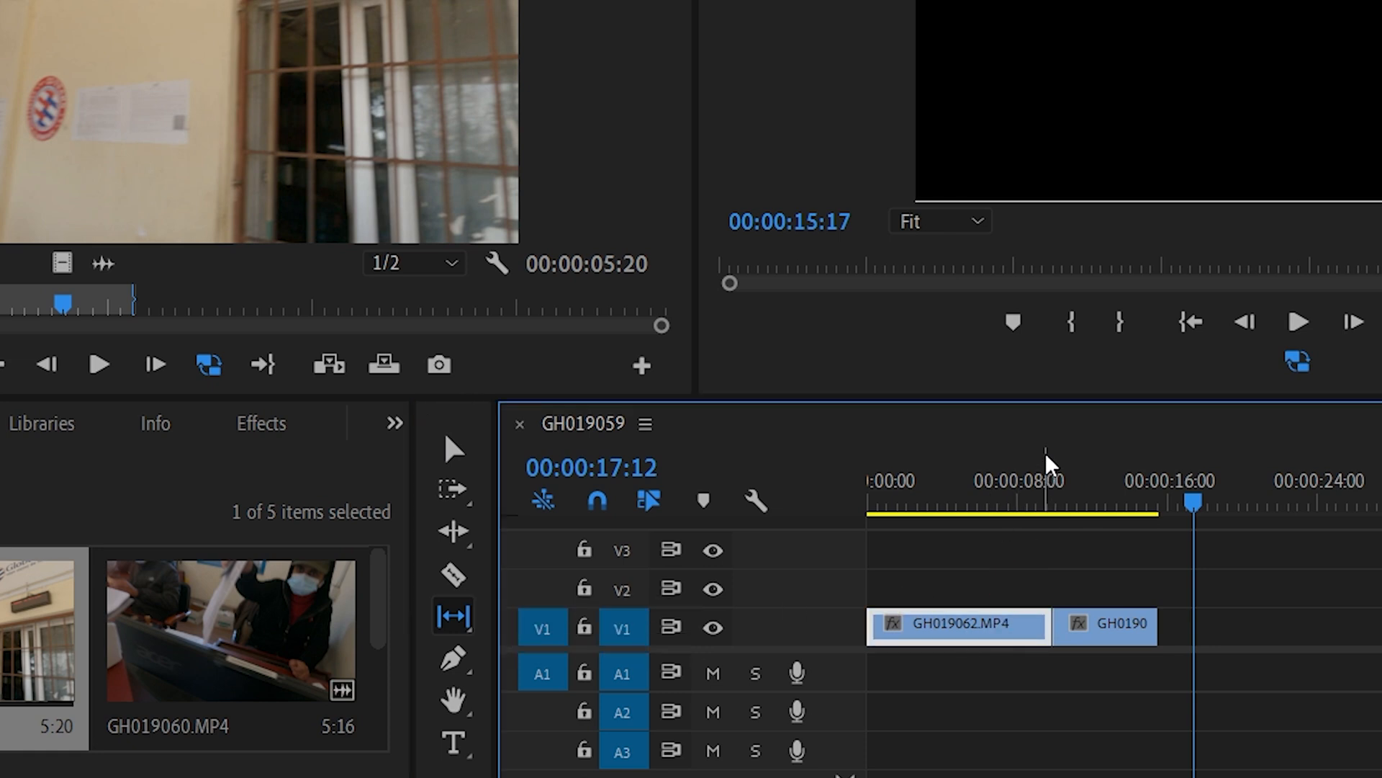
click(1014, 497)
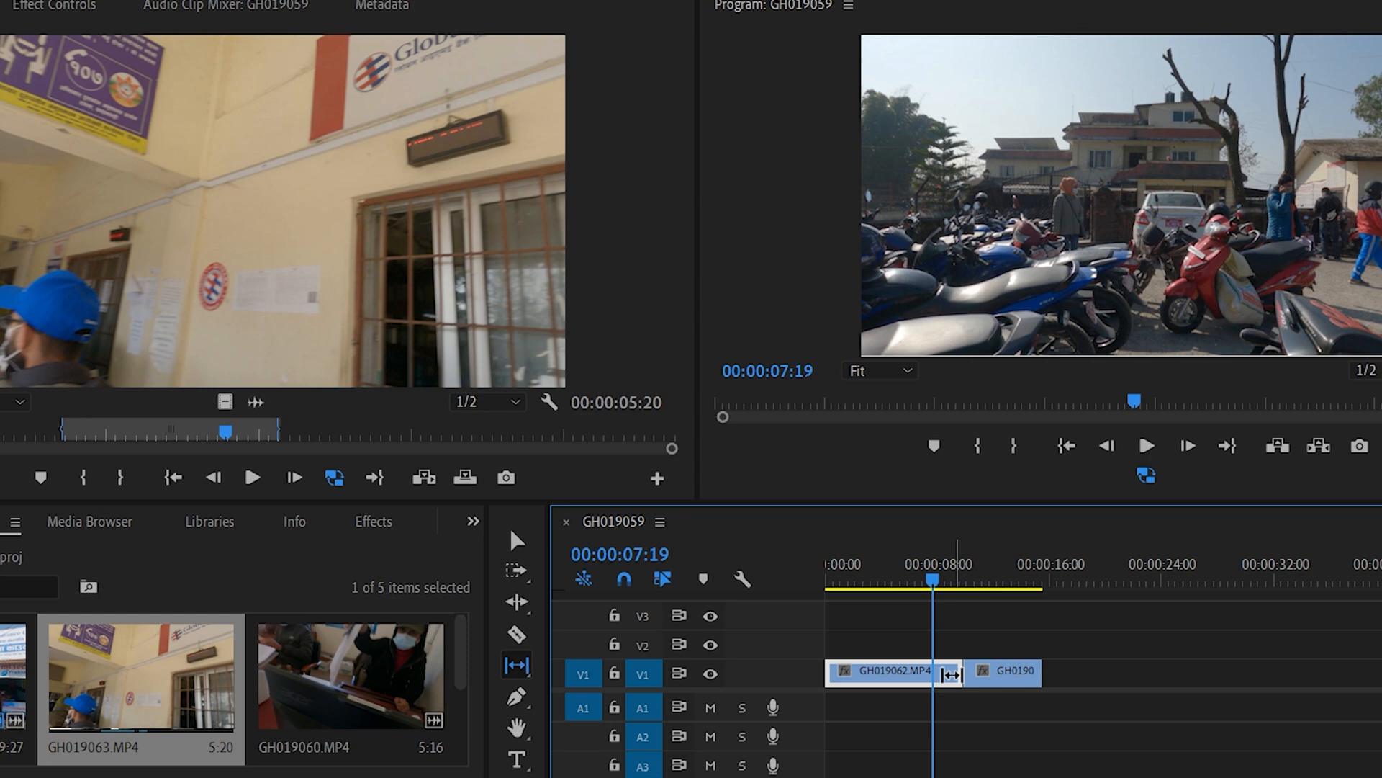
mouse_move(932, 580)
mouse_down()
mouse_move(826, 583)
mouse_move(937, 587)
mouse_up()
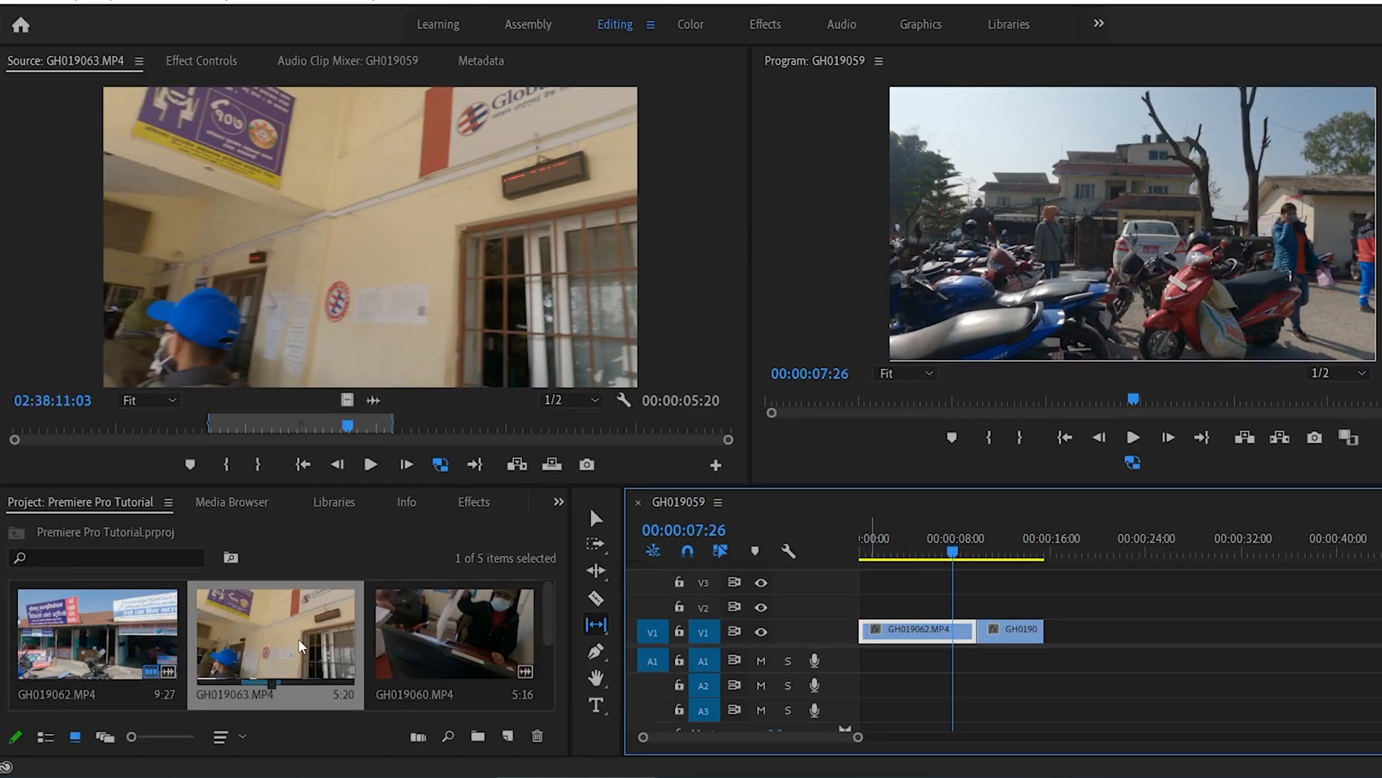
Scrub GH019062.MP4 in the Source monitor up to its out point, and slip the first V1 clip to later source footage.
double_click(26, 637)
drag(36, 424, 411, 446)
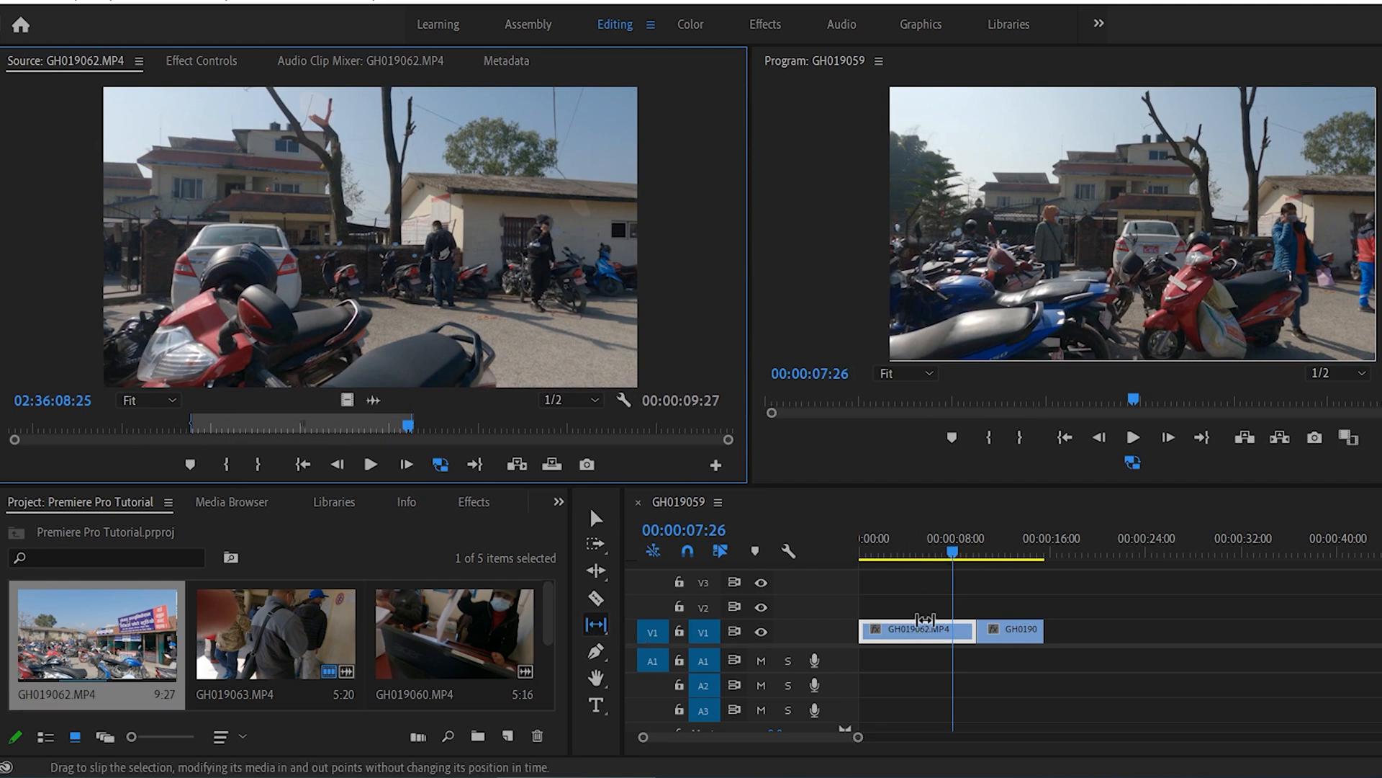
drag(971, 631, 944, 637)
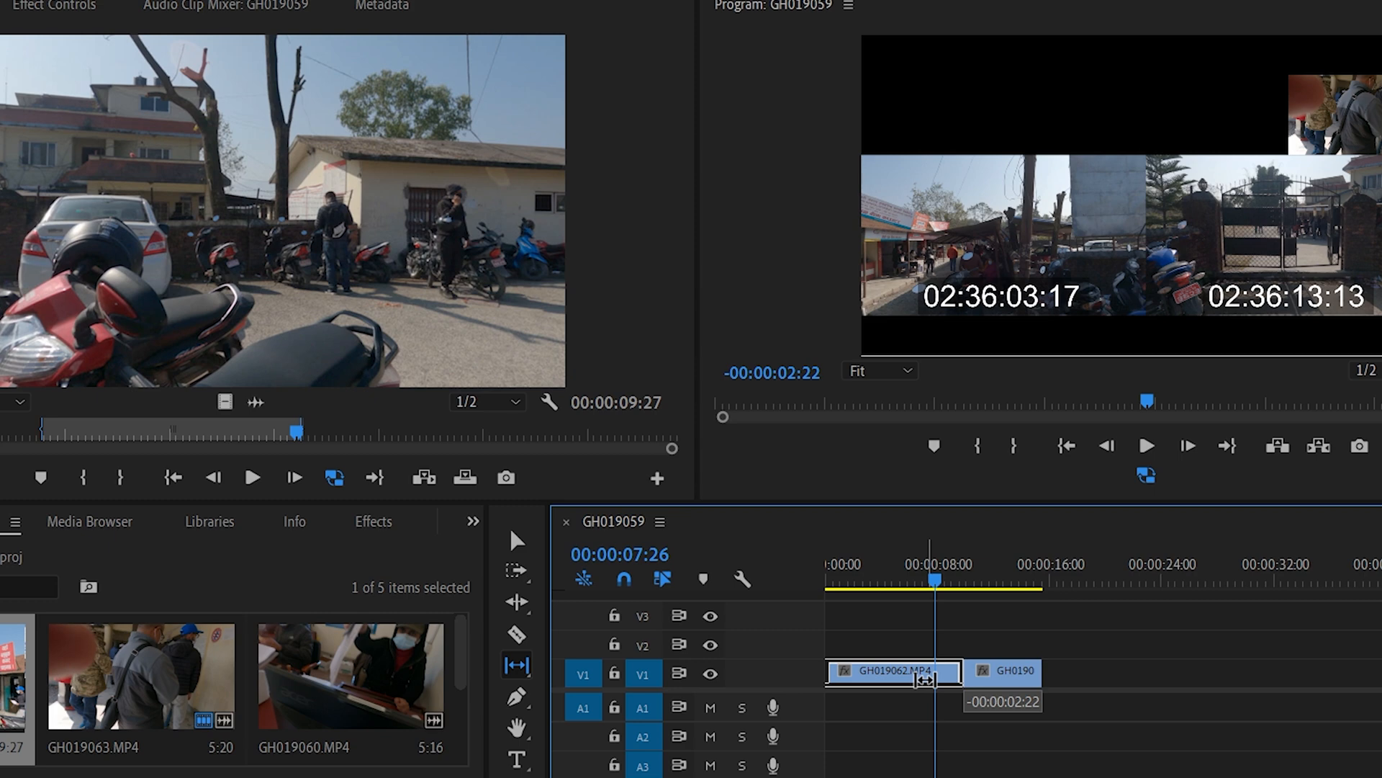
drag(925, 679, 818, 670)
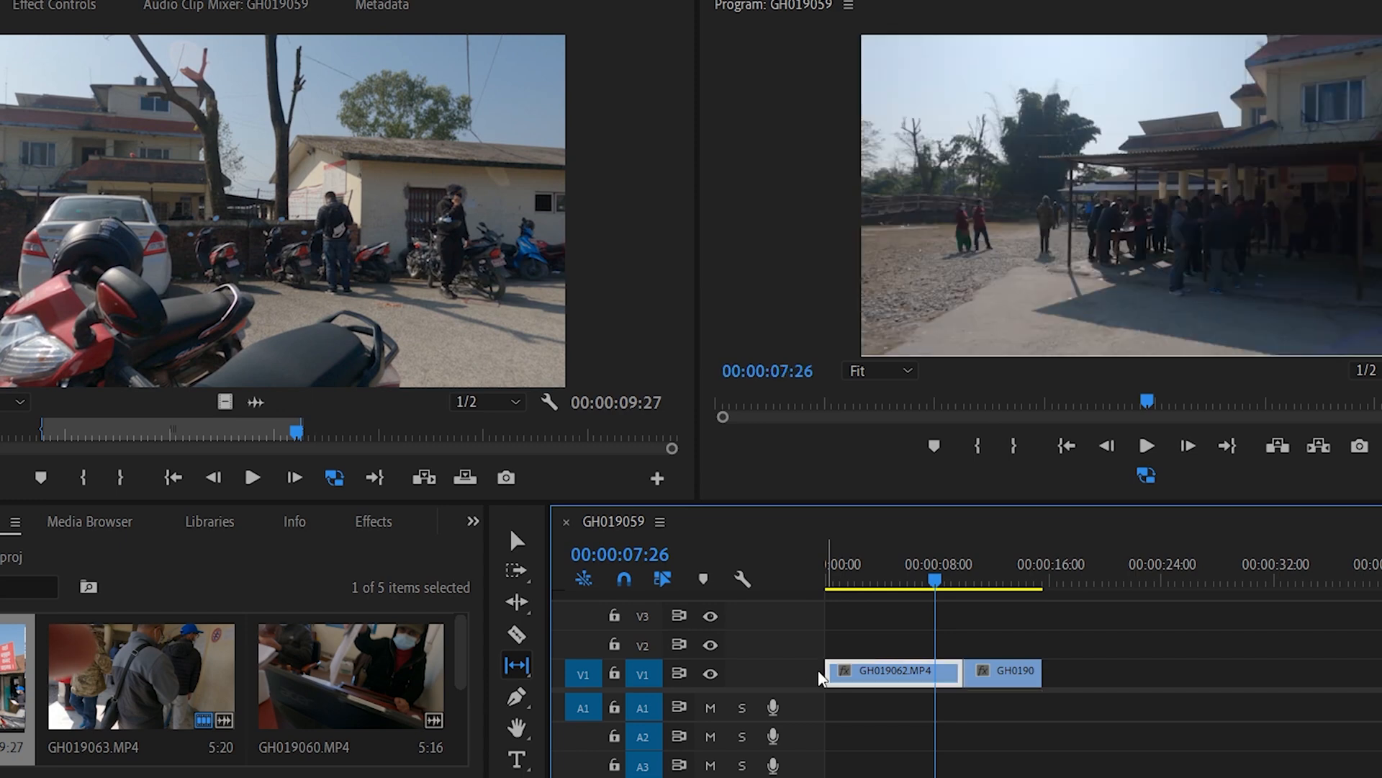
Compare the slipped V1 clip with GH019062.MP4 by scrubbing the sequence to 00:00:08:04 and the source beyond its out point.
click(862, 576)
drag(62, 435, 313, 449)
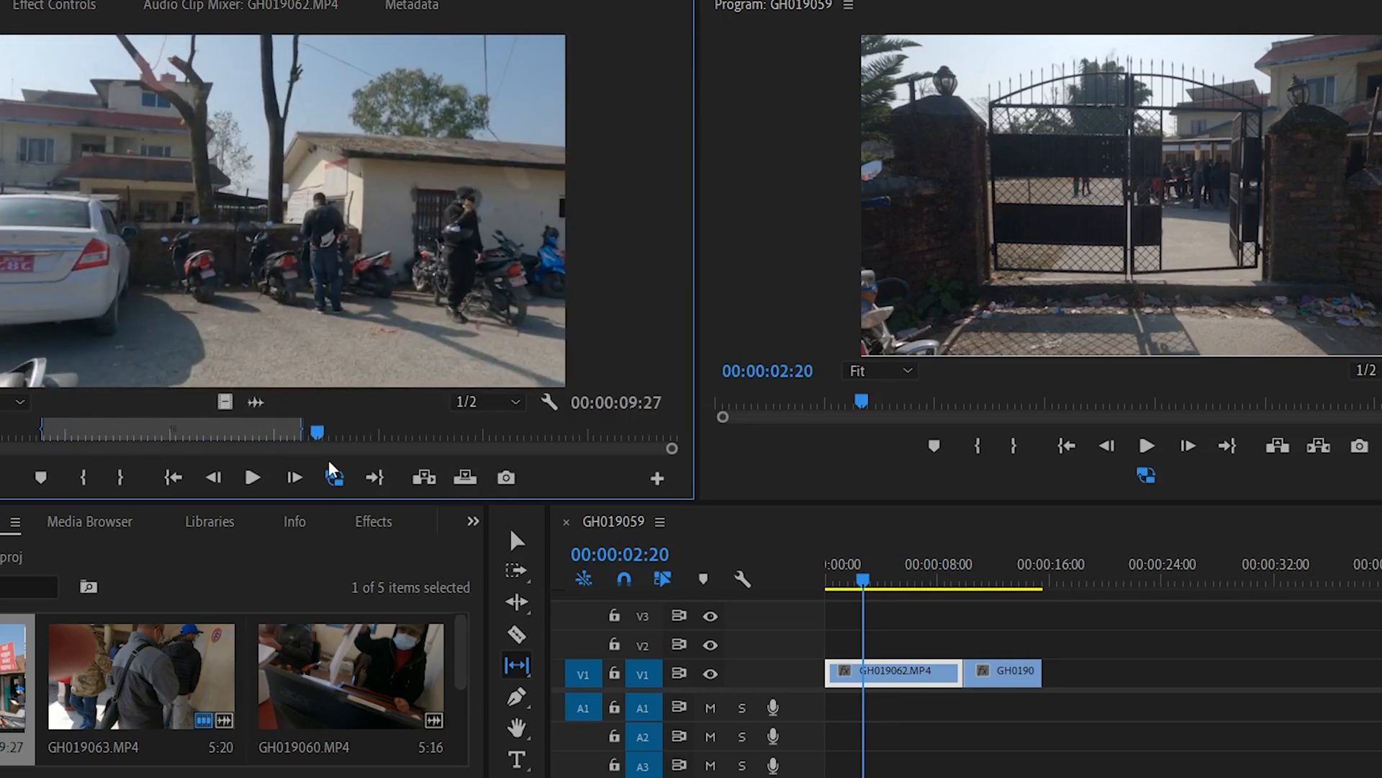
drag(864, 581, 940, 580)
drag(335, 432, 580, 432)
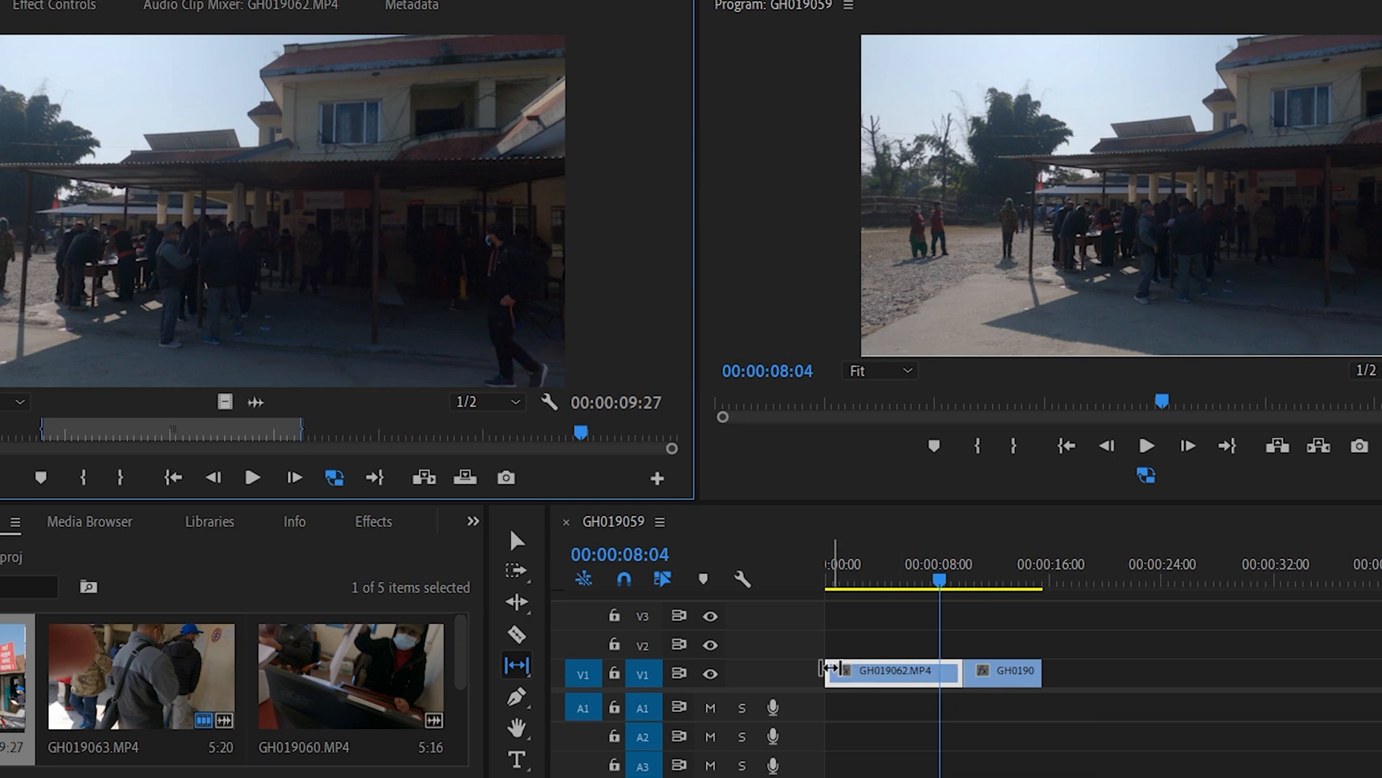
Move the playhead to 00:00:01:00 and slip the first V1 clip to earlier source footage.
click(880, 566)
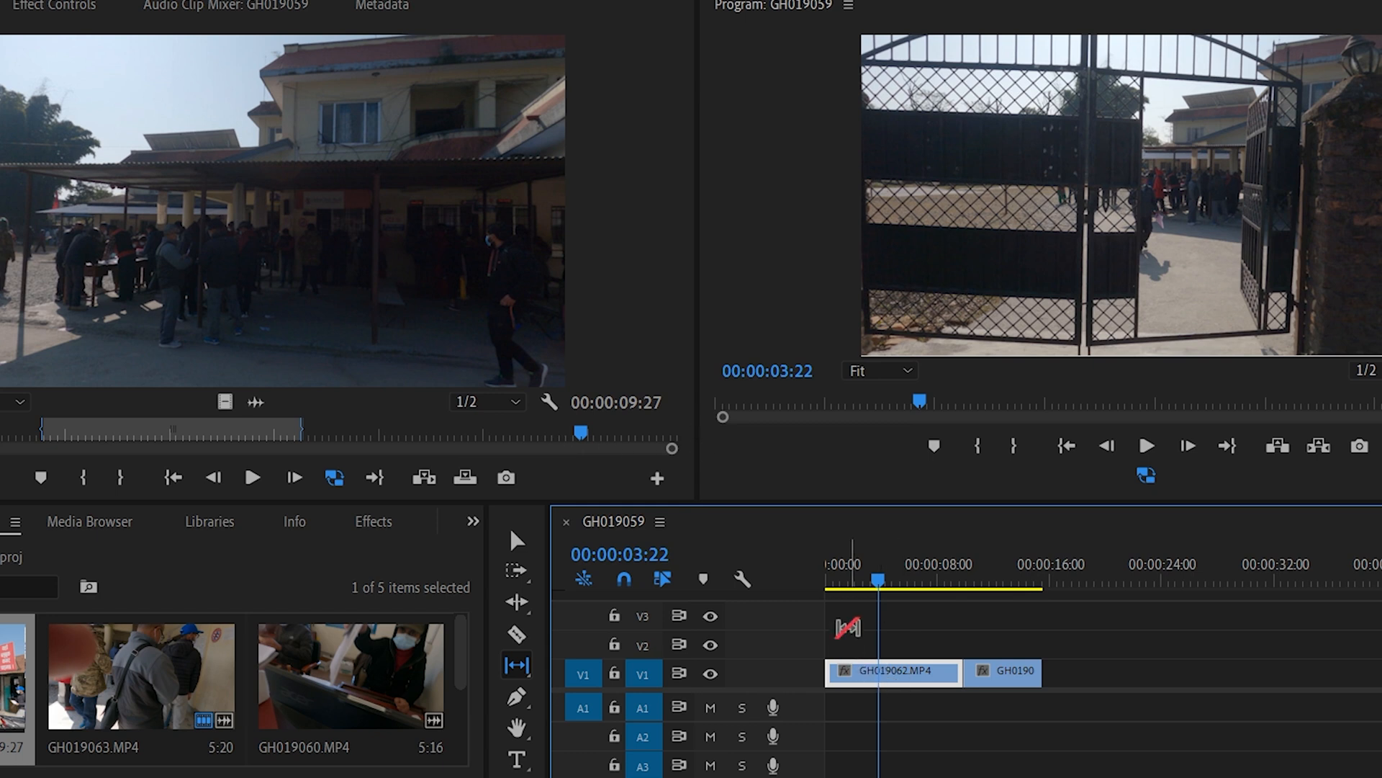
click(840, 573)
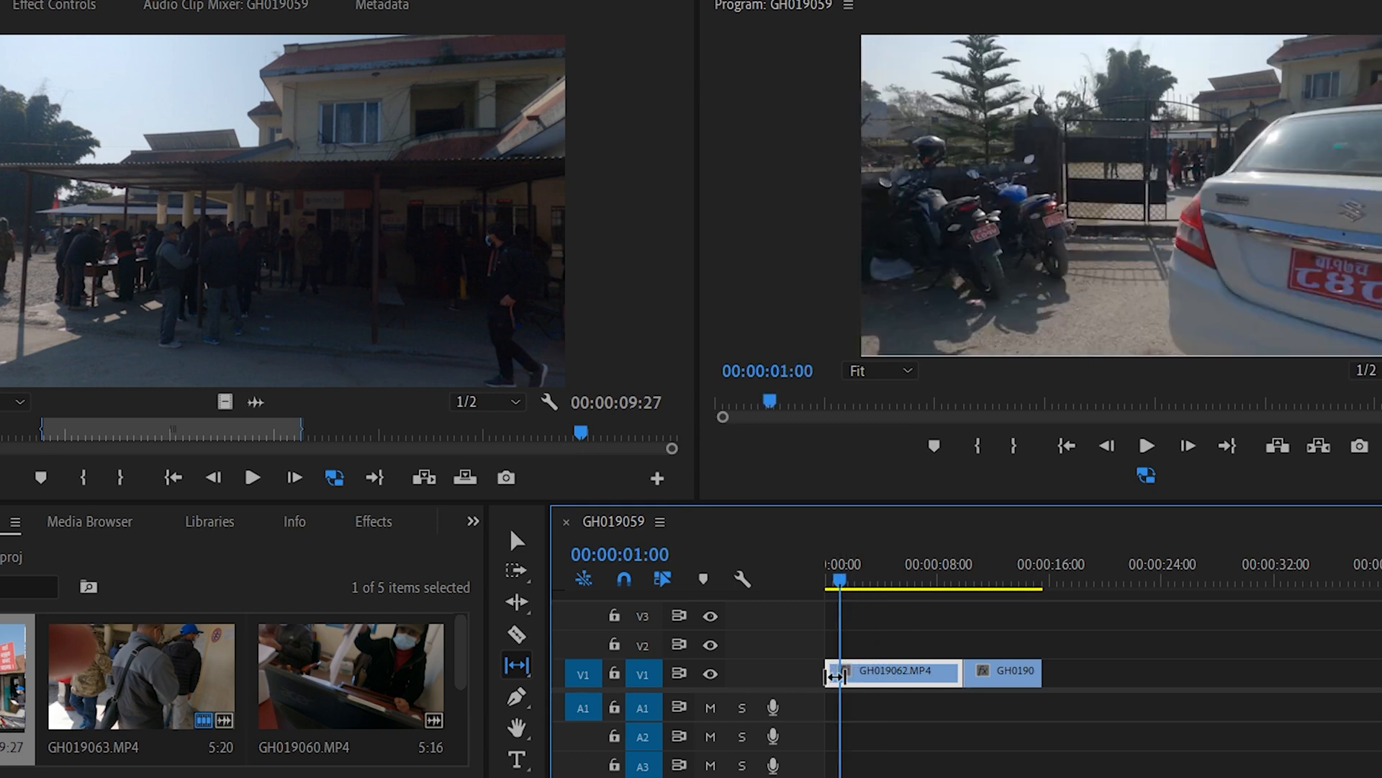
drag(835, 668, 920, 642)
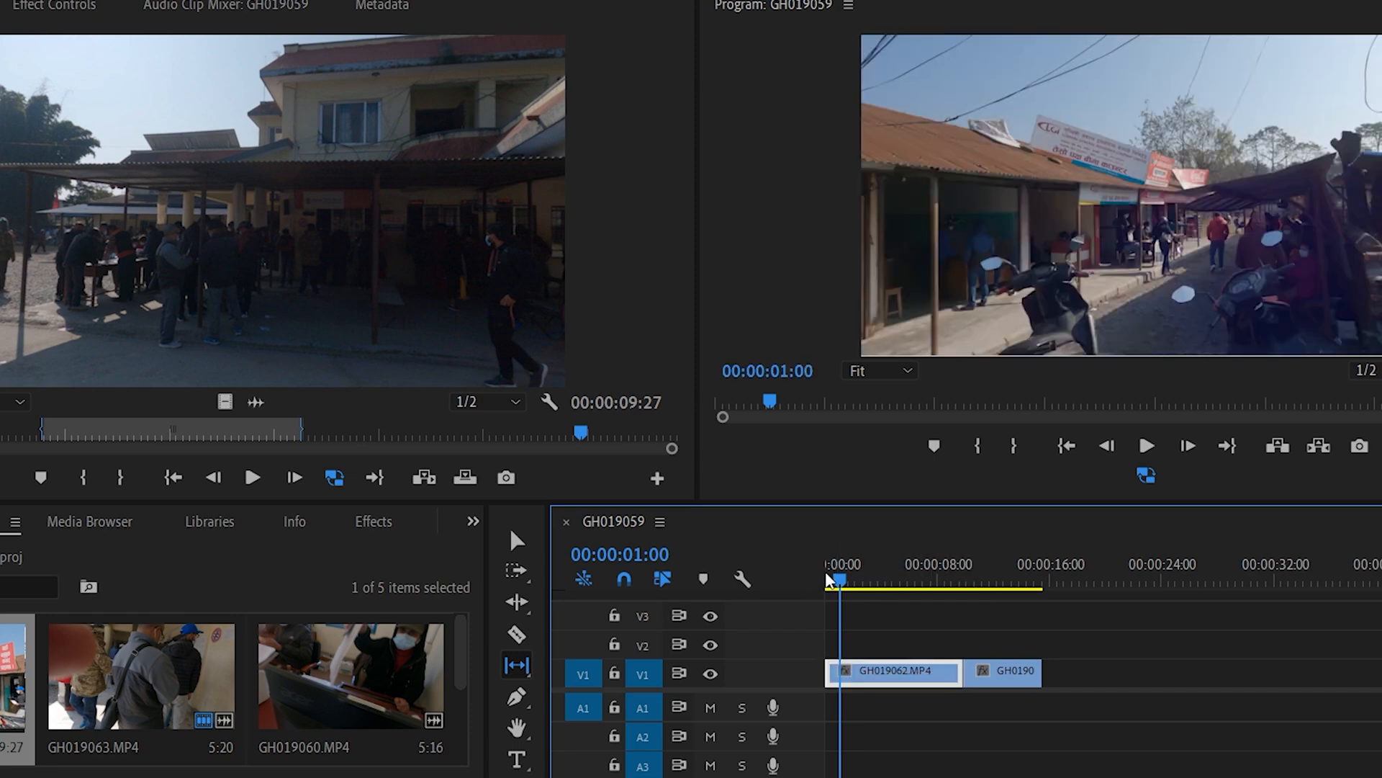
Review the sequence up to 00:00:08:16 and the marked source range, and slip the first V1 clip further towards the source's beginning.
drag(843, 582, 946, 597)
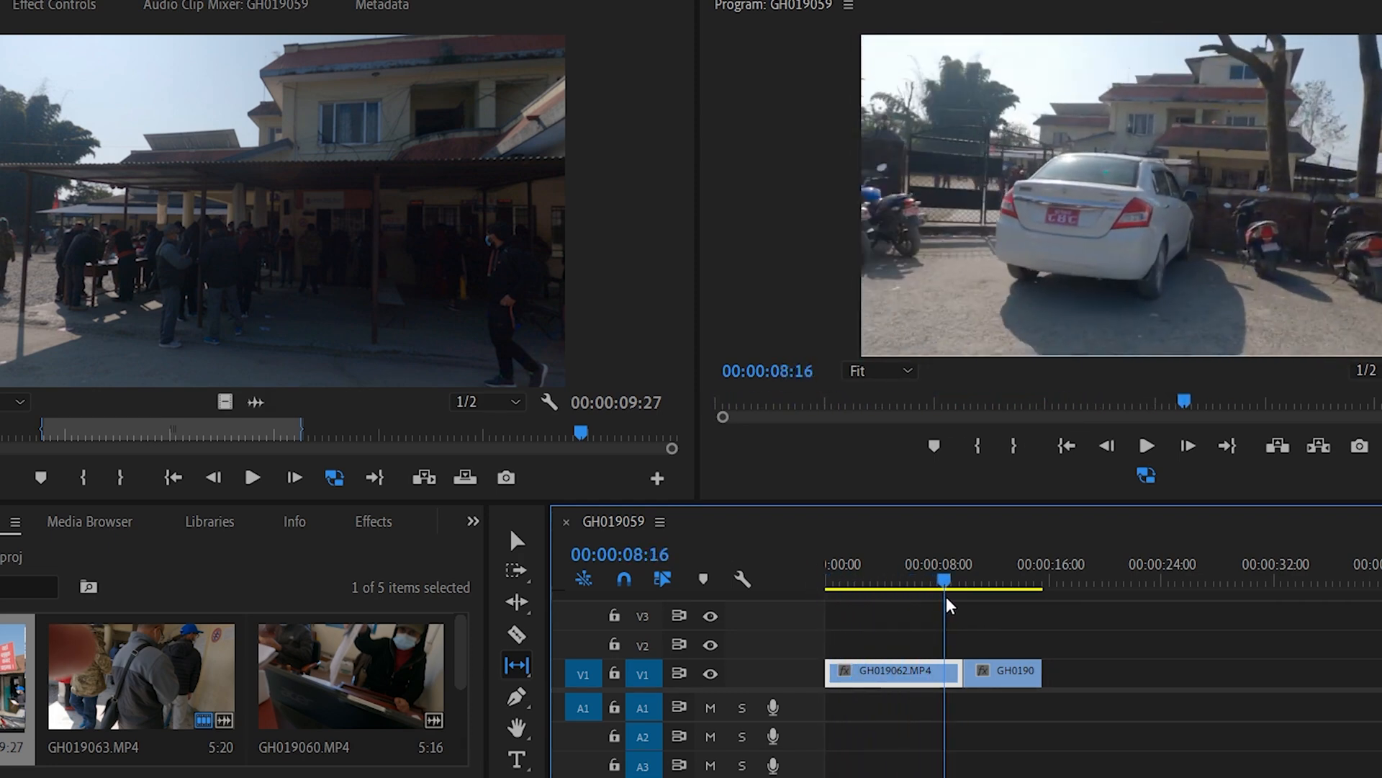
drag(51, 428, 130, 433)
click(830, 664)
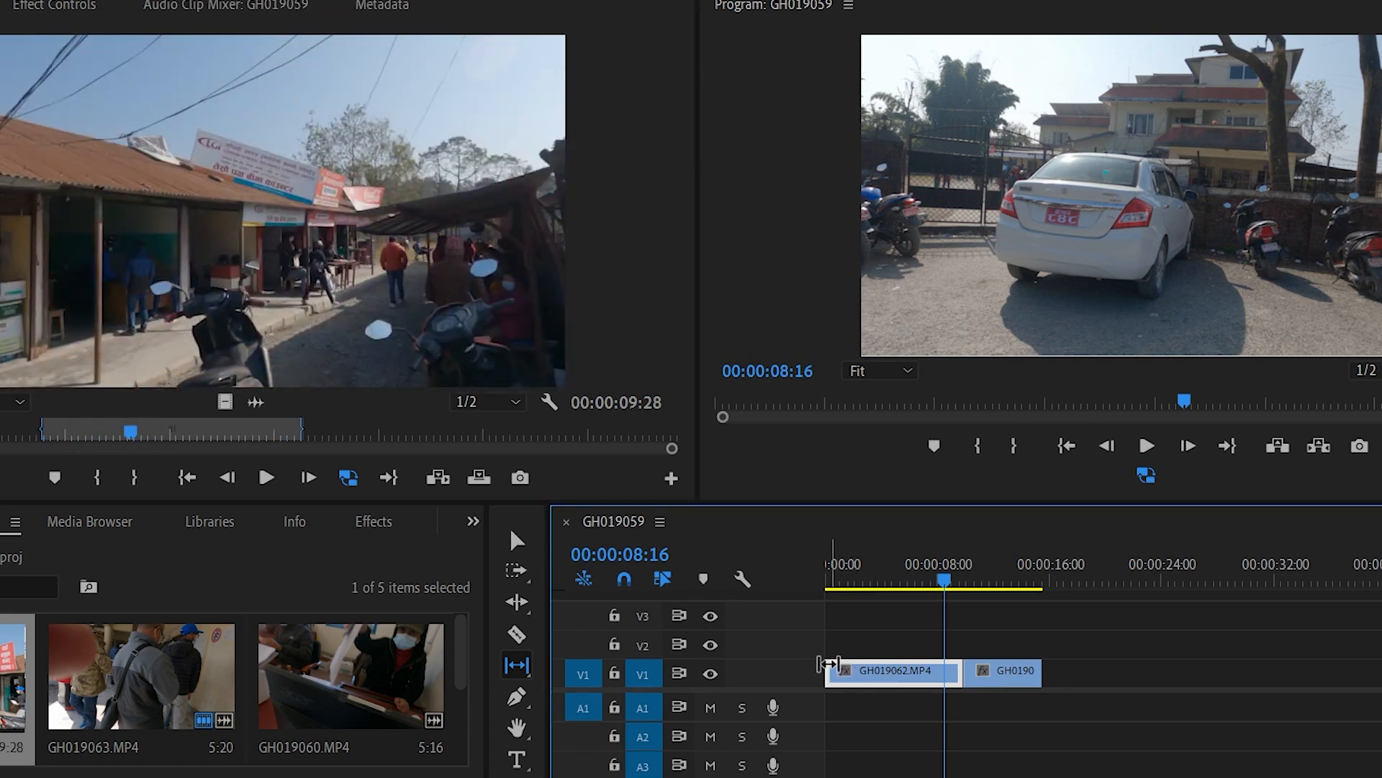
drag(832, 672, 898, 673)
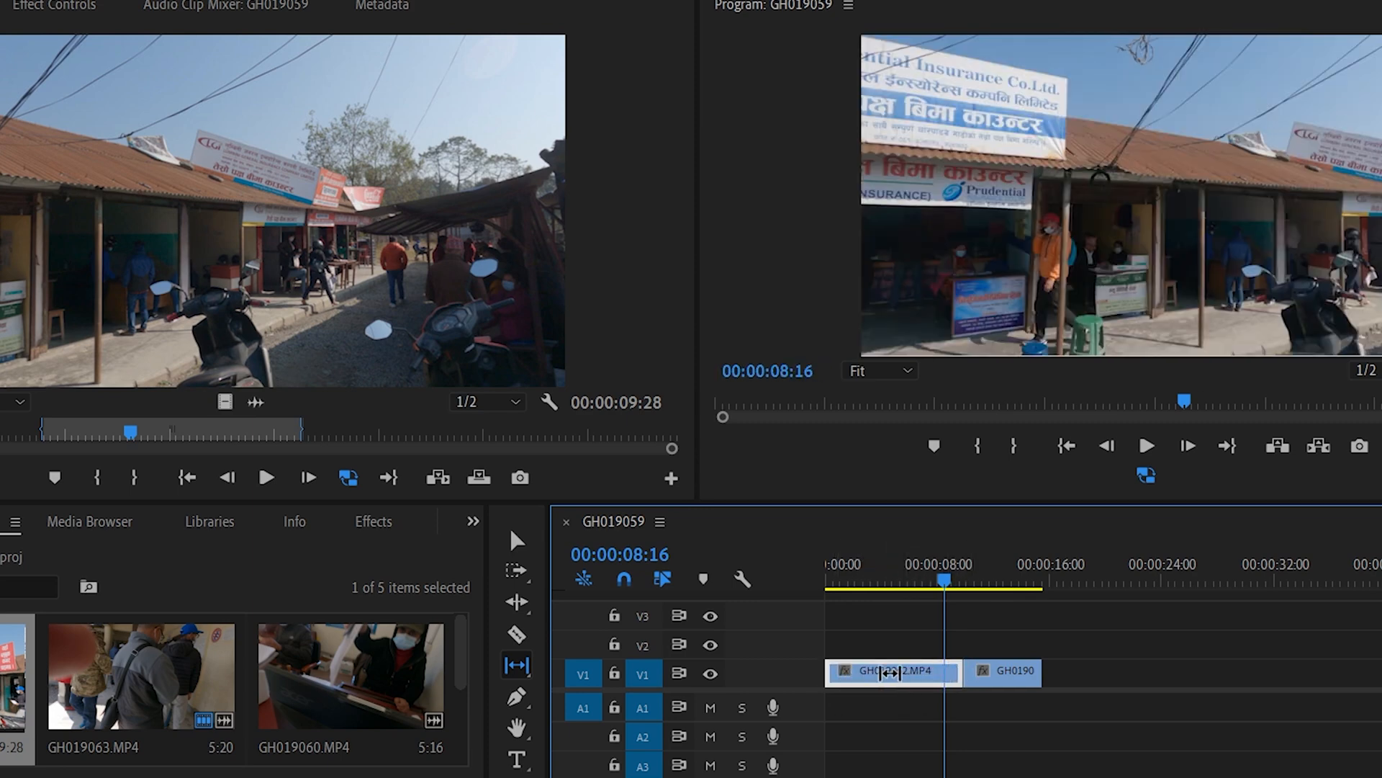
Return the playhead to the sequence start and scrub GH019062.MP4 in the Source monitor to compare the available footage.
drag(129, 431, 290, 445)
mouse_move(832, 567)
mouse_down()
mouse_move(870, 579)
mouse_move(817, 578)
mouse_up()
drag(291, 432, 3, 432)
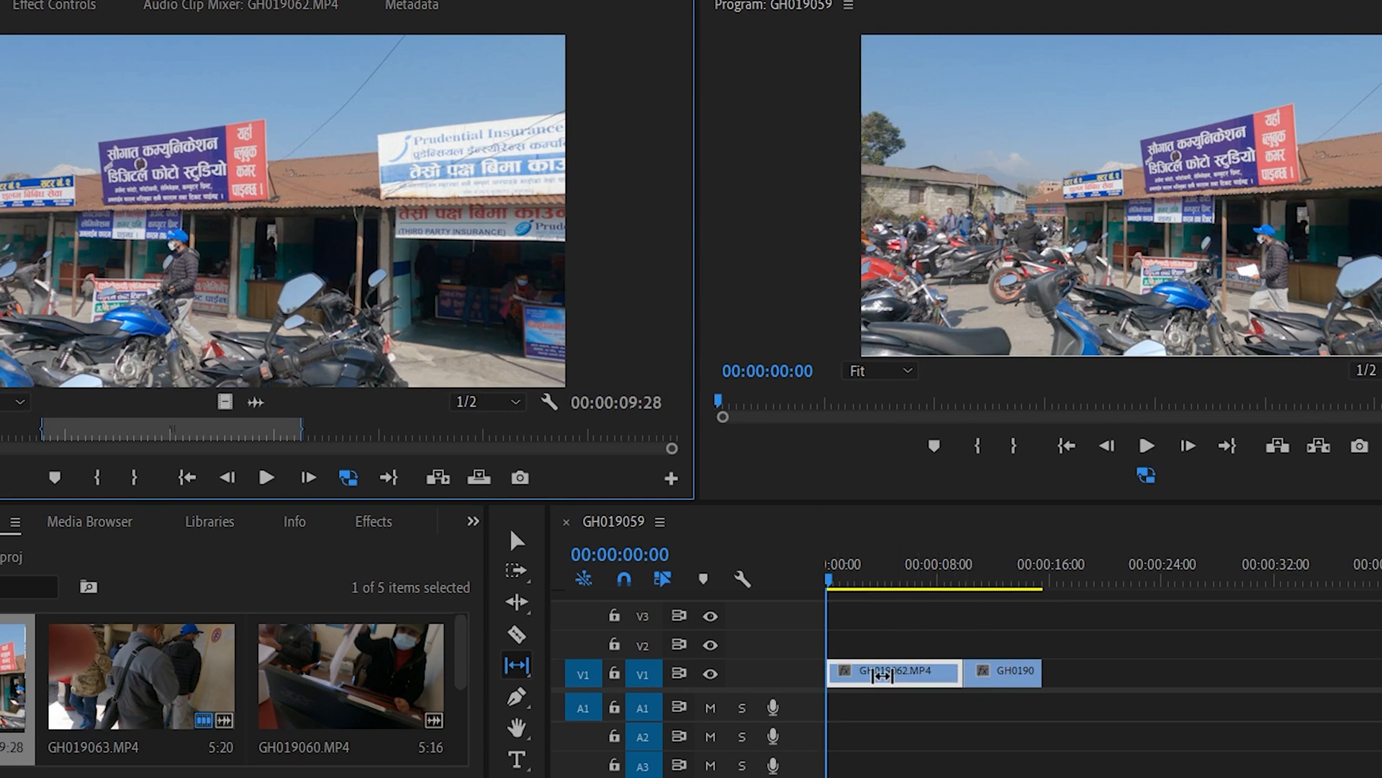
drag(536, 432, 348, 426)
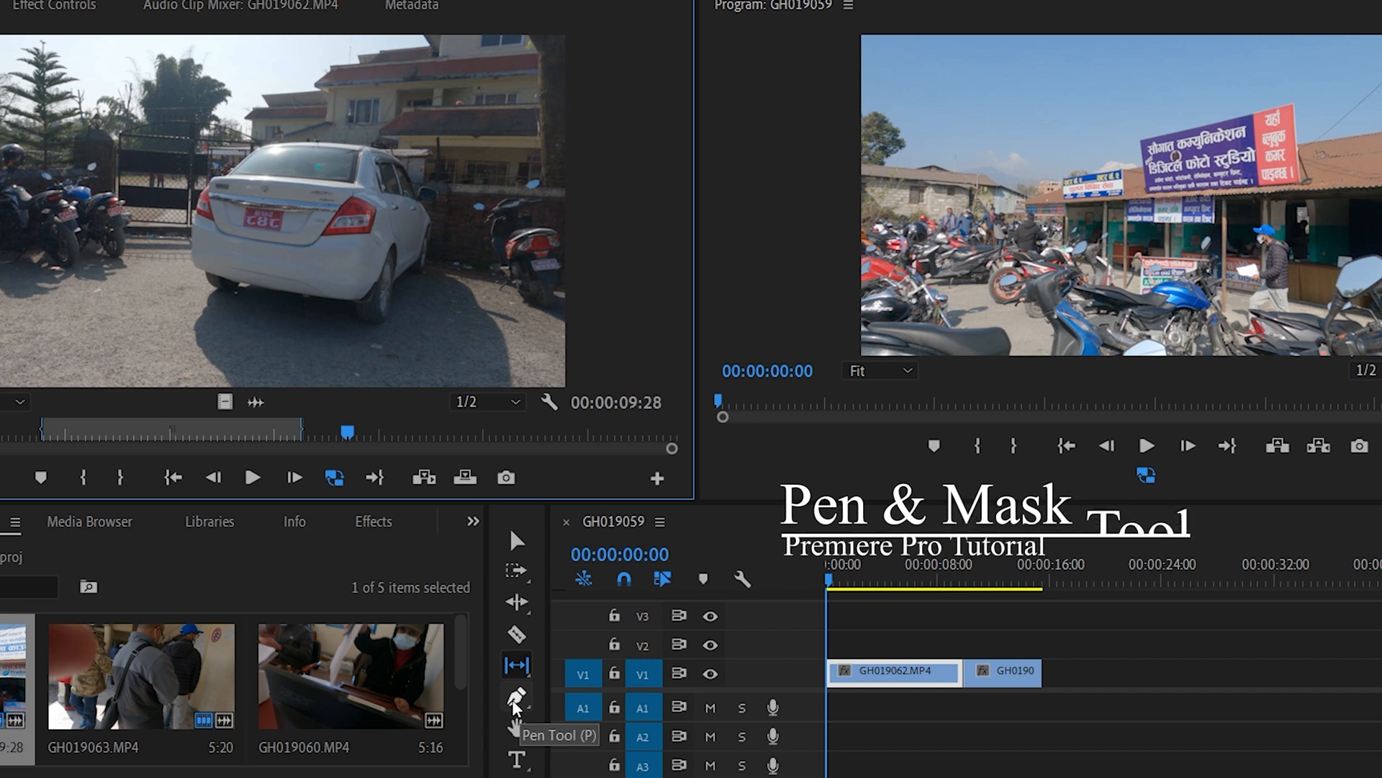
Activate the Pen tool and append GH019062.MP4 with its audio after the second clip on V1 and A1.
click(566, 652)
click(803, 100)
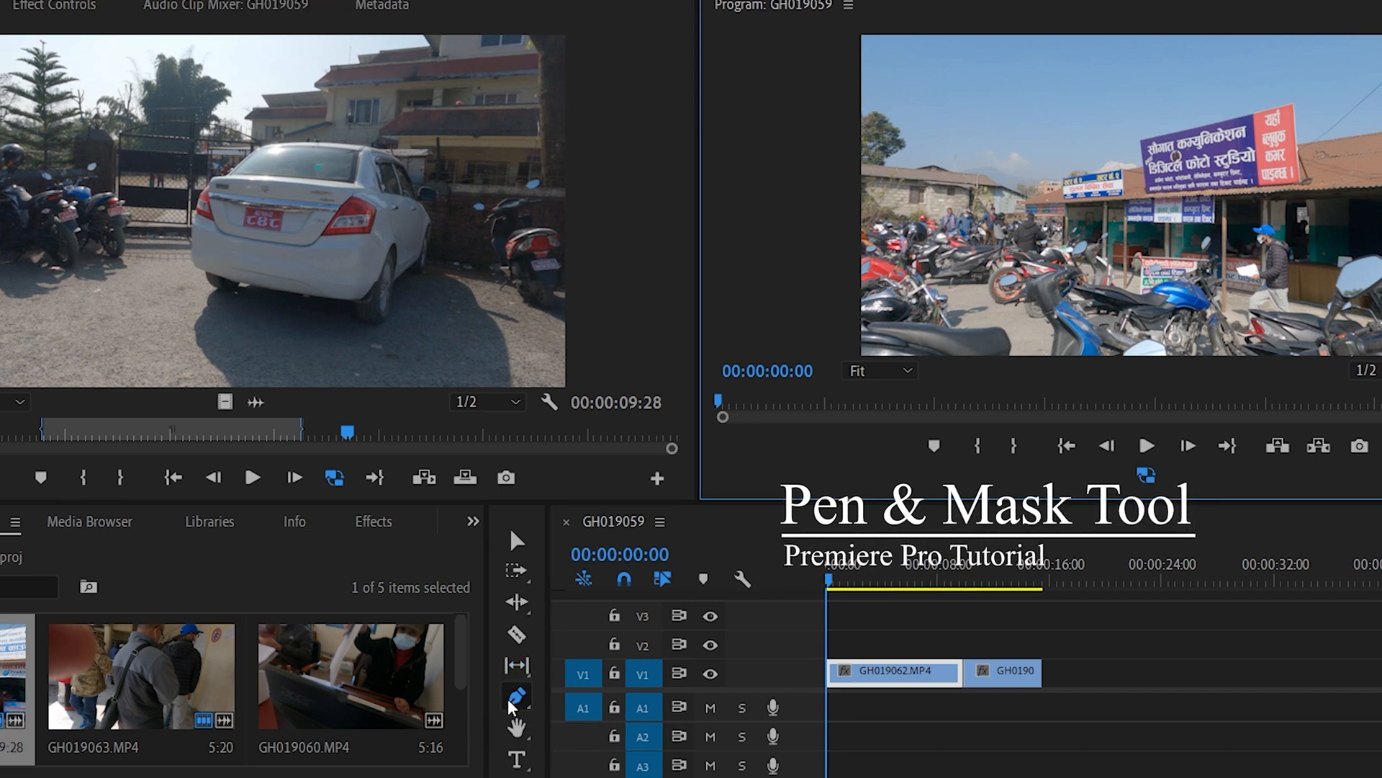
click(530, 696)
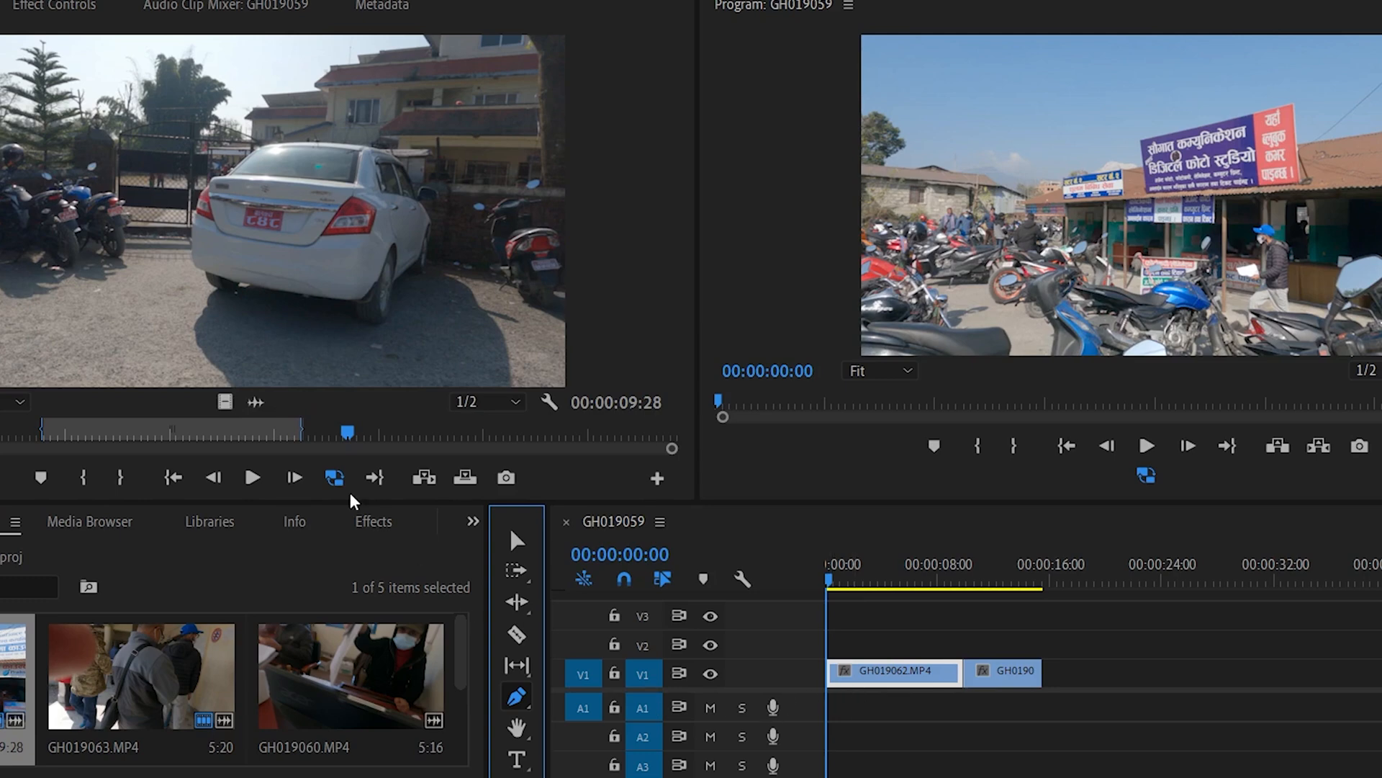
drag(441, 269, 1042, 692)
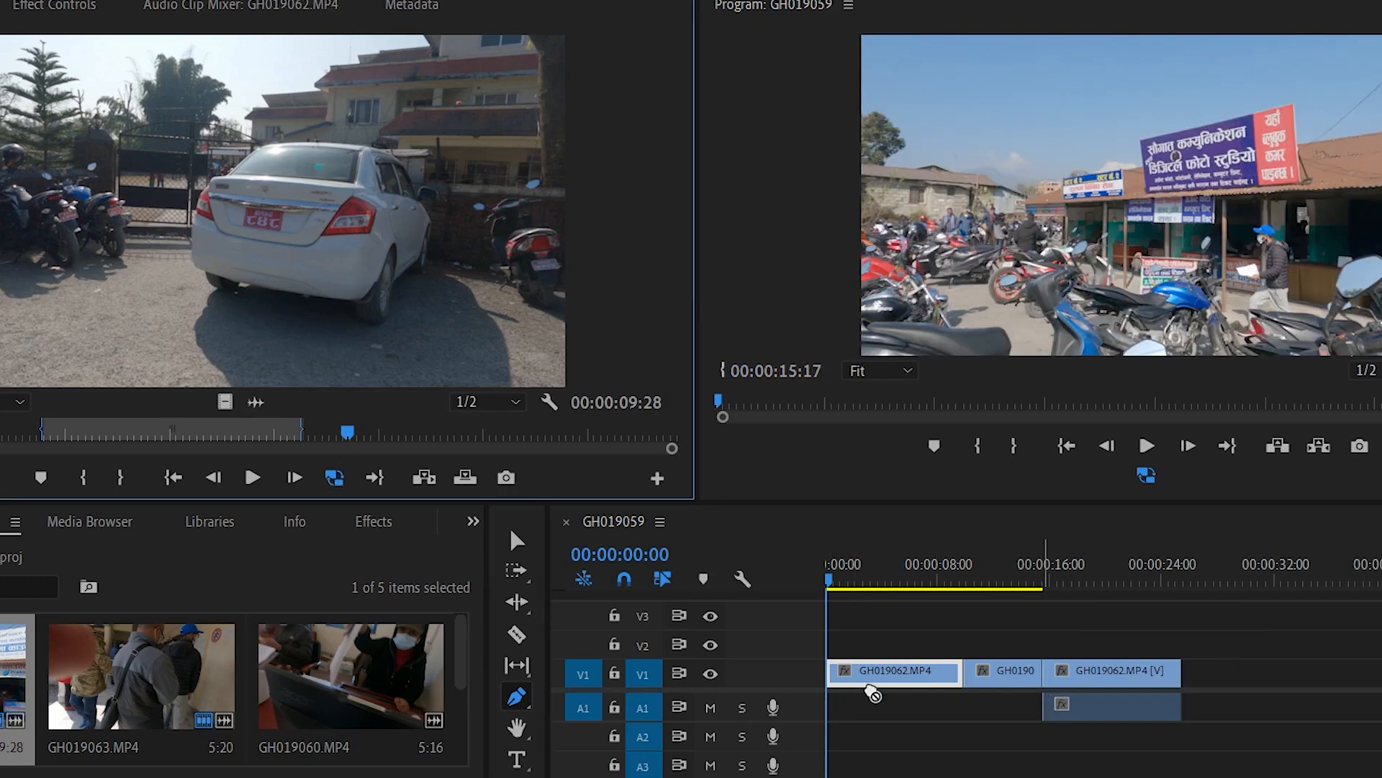
Expand the Video 1 track and collapse it again, and expand the Audio 1 track to show the waveform.
double_click(802, 676)
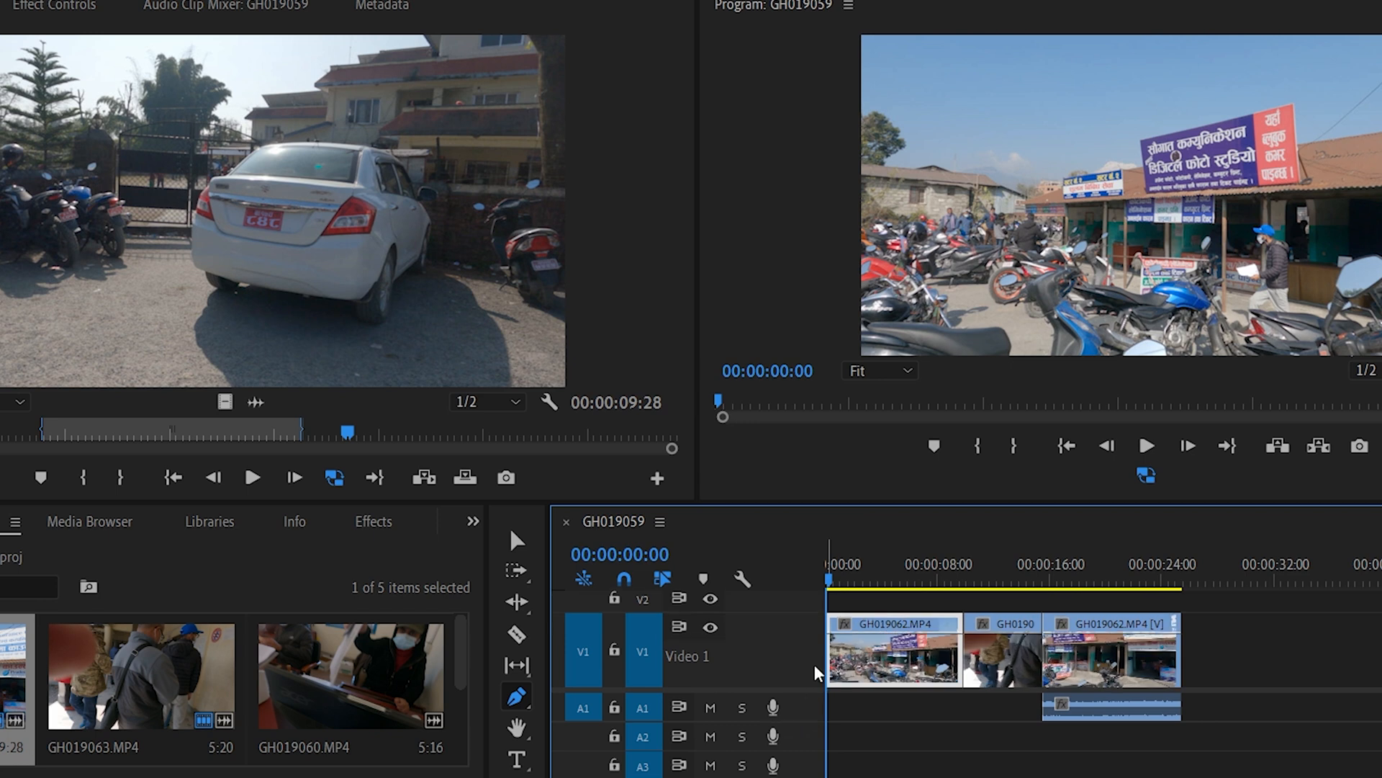
double_click(815, 663)
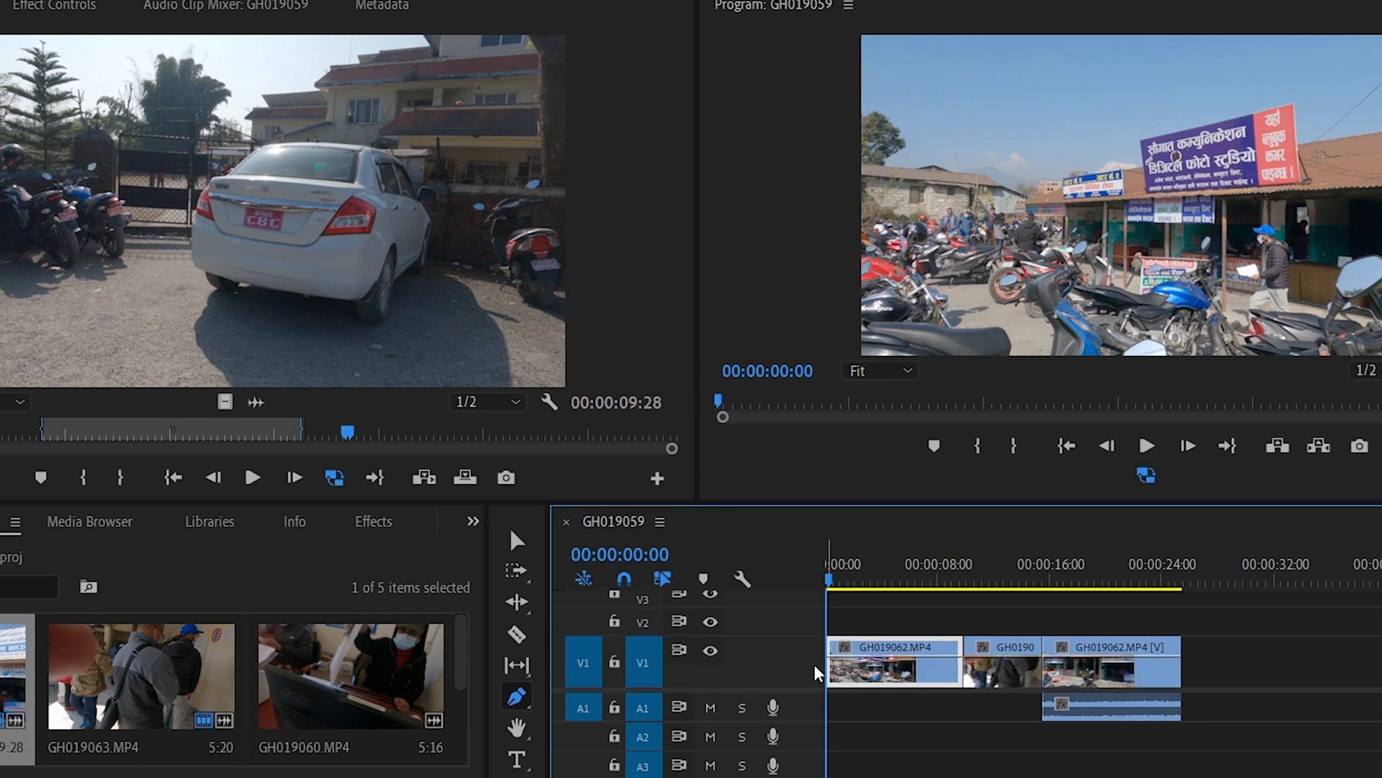
double_click(810, 708)
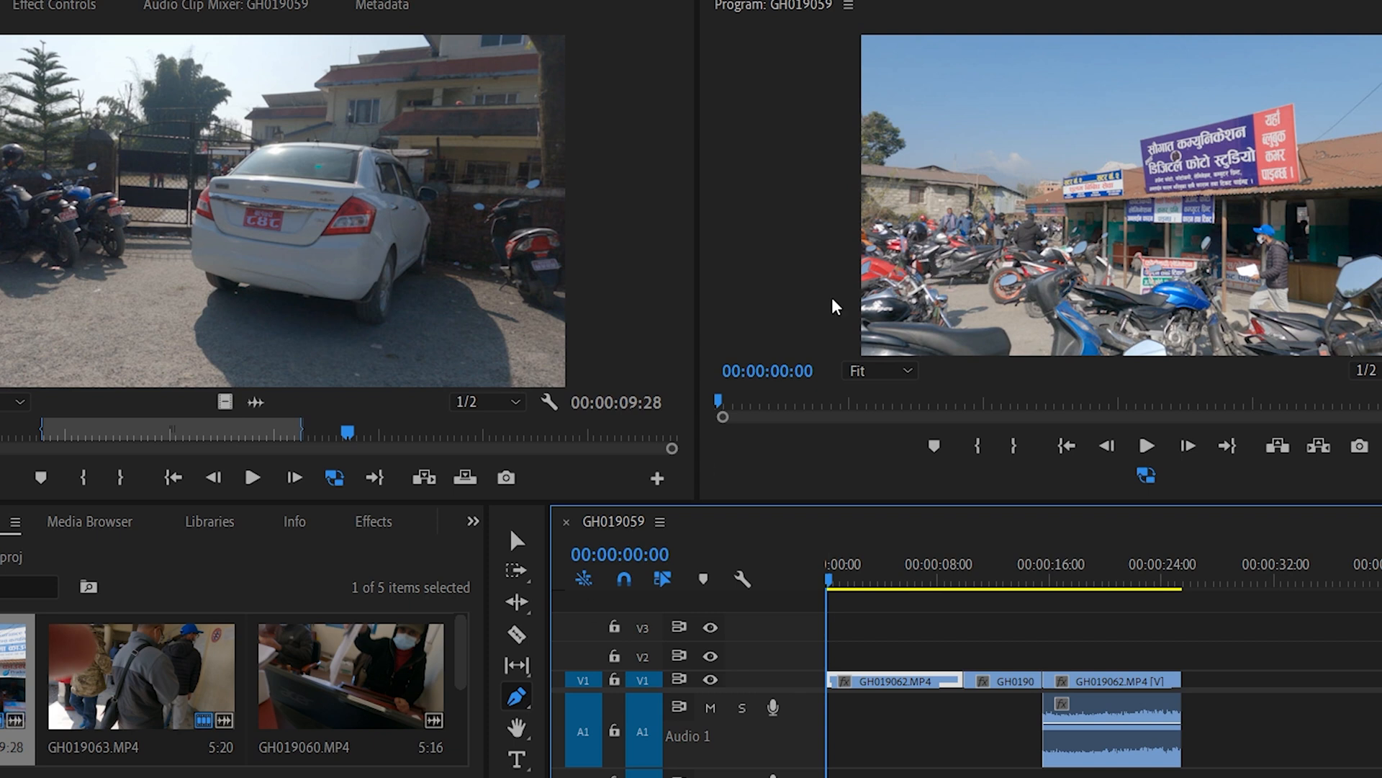
Add three volume keyframes to the last clip's audio on A1 with the Pen tool.
click(1073, 724)
click(811, 638)
click(763, 638)
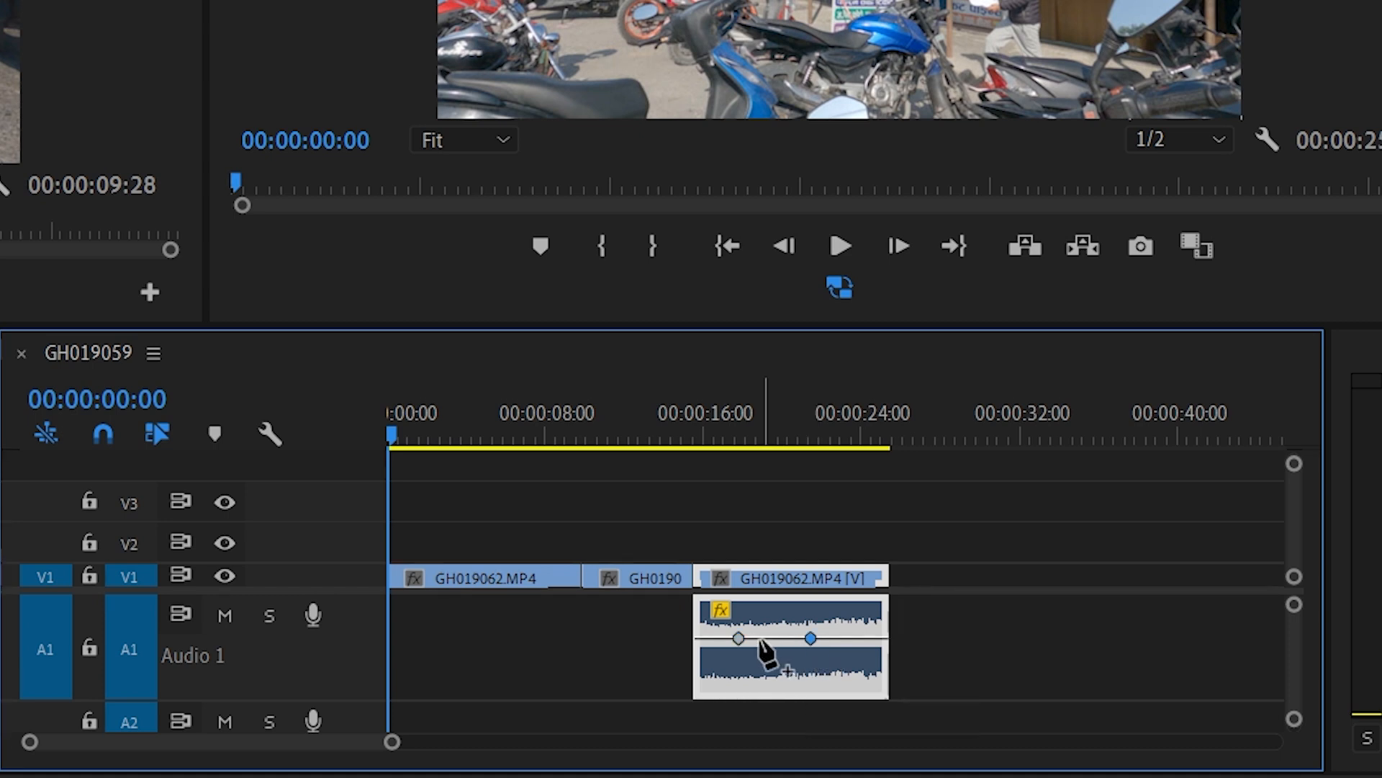
Expand Video 1, add an opacity keyframe to the last clip, move it earlier to near 00:00:20:00, and adjust the A1 volume keyframes.
double_click(367, 580)
click(829, 510)
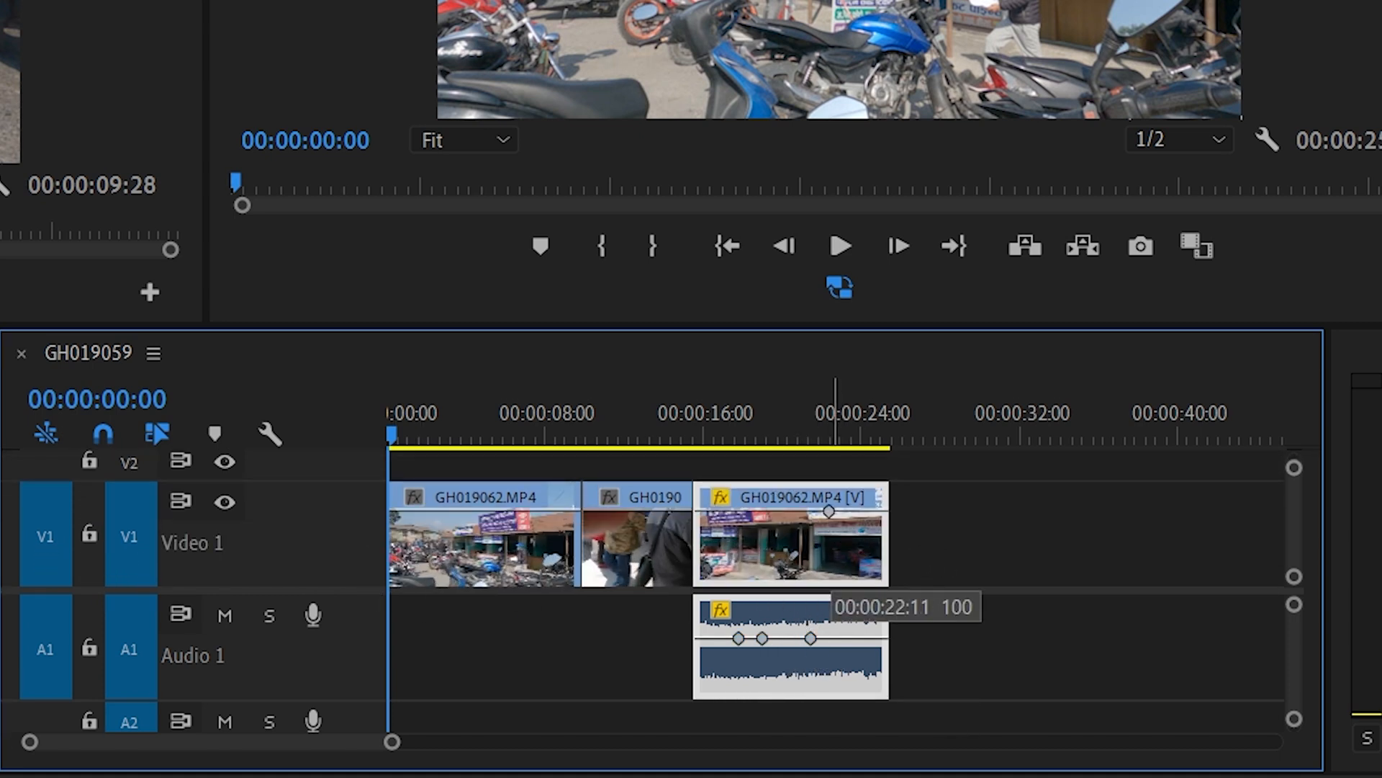
drag(828, 510, 788, 510)
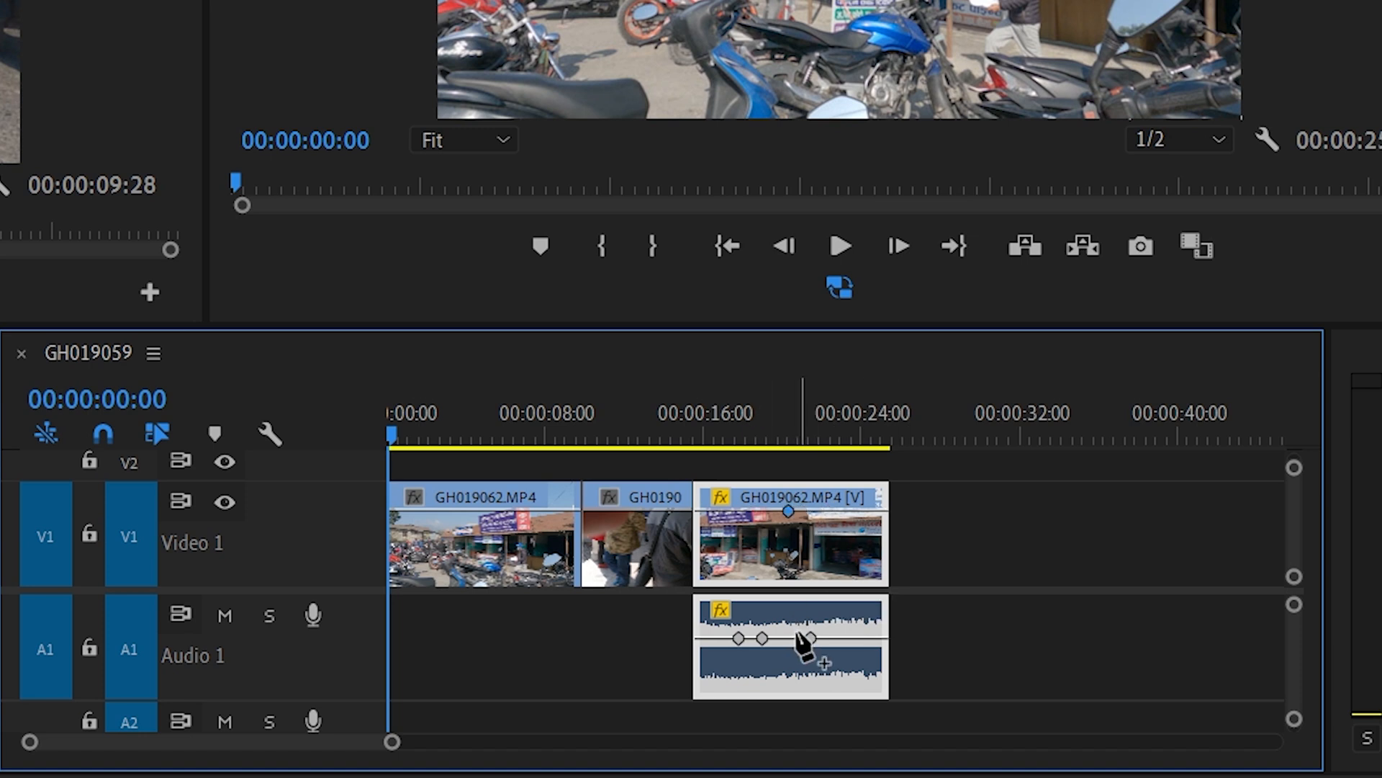
drag(854, 622, 830, 639)
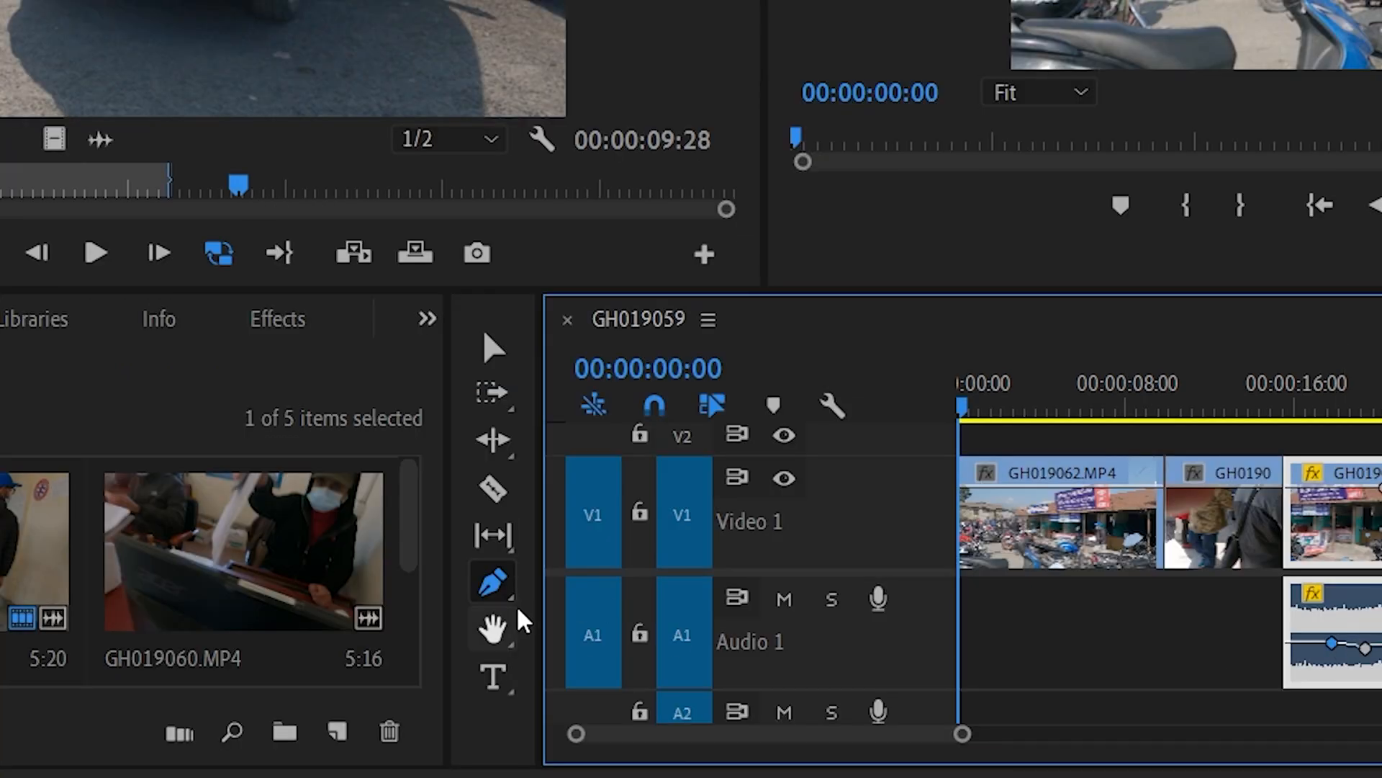
Draw a small rectangle and a larger one covering it on the program picture with the Rectangle tool.
click(491, 591)
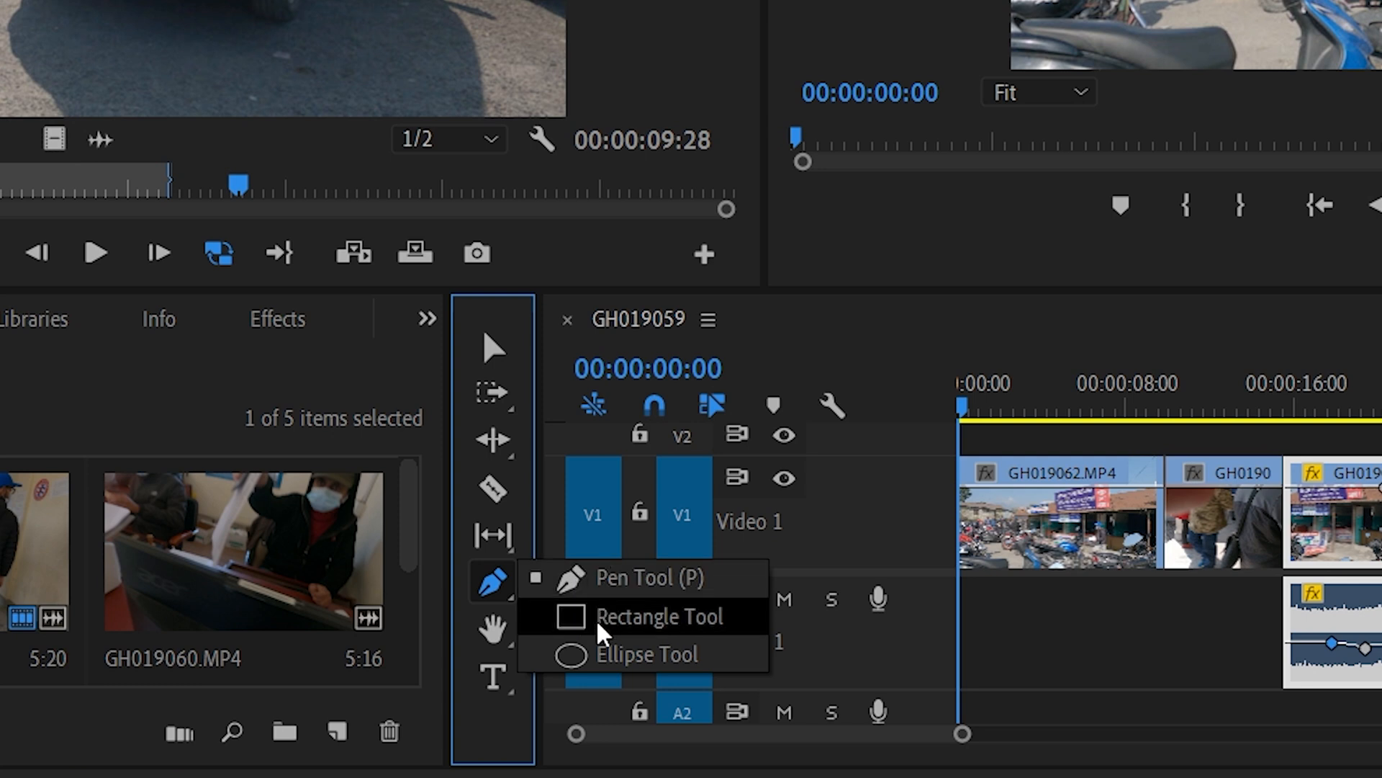
click(500, 588)
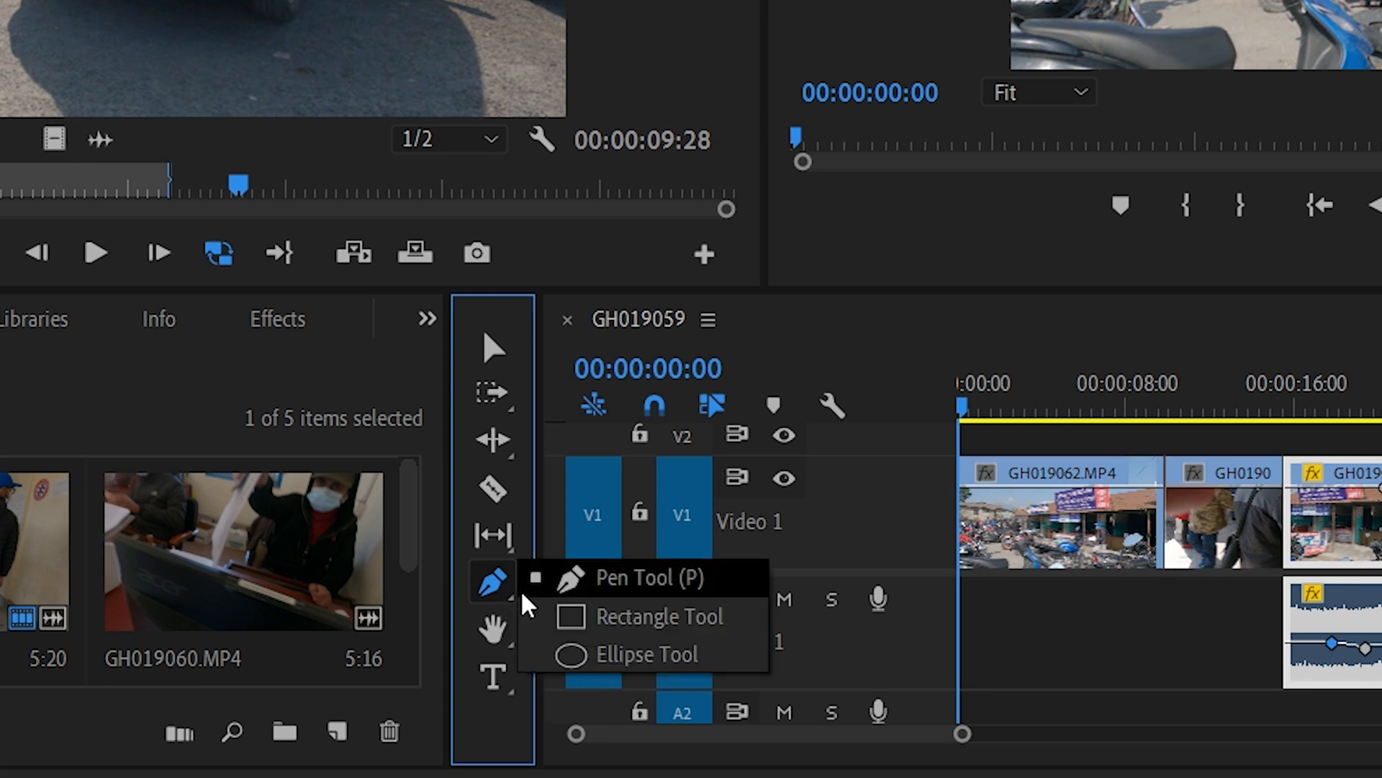
click(569, 616)
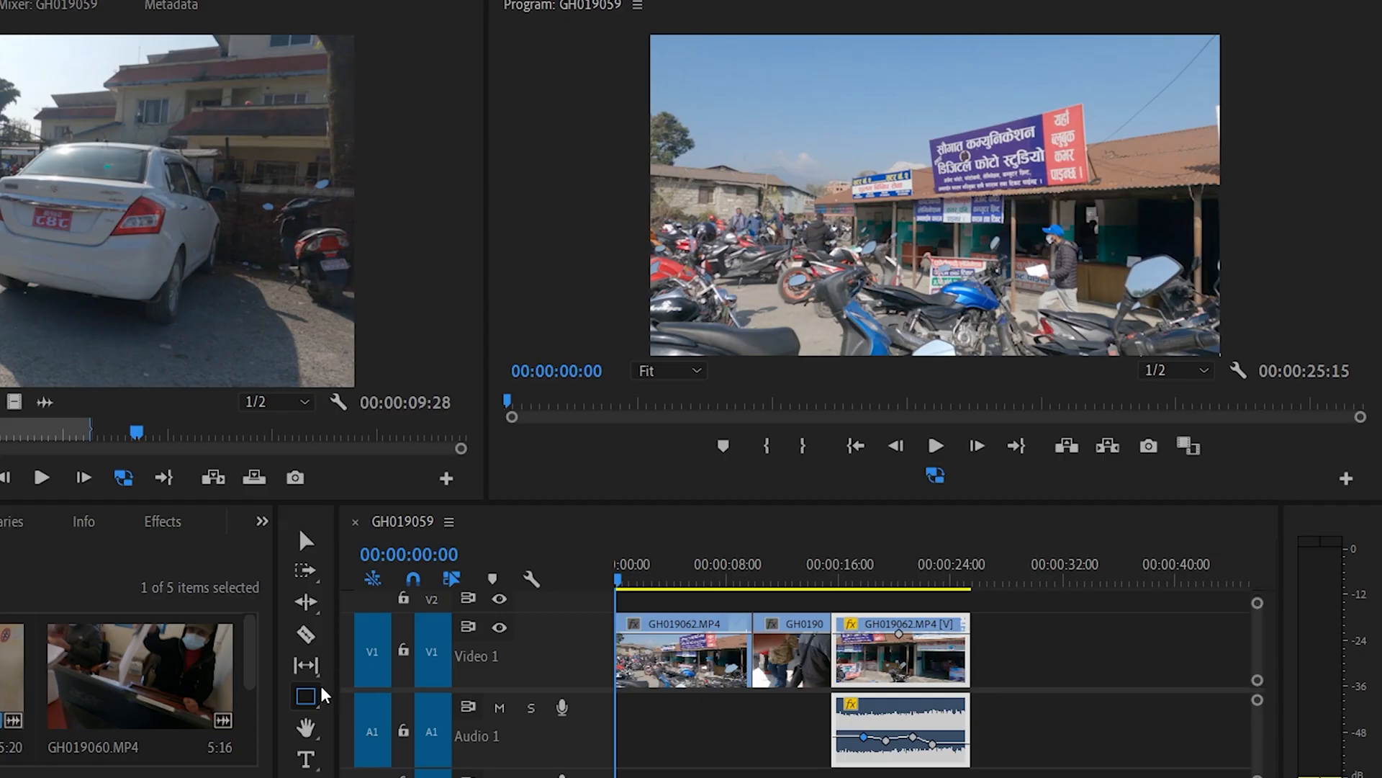
click(623, 41)
drag(306, 695, 374, 719)
click(622, 98)
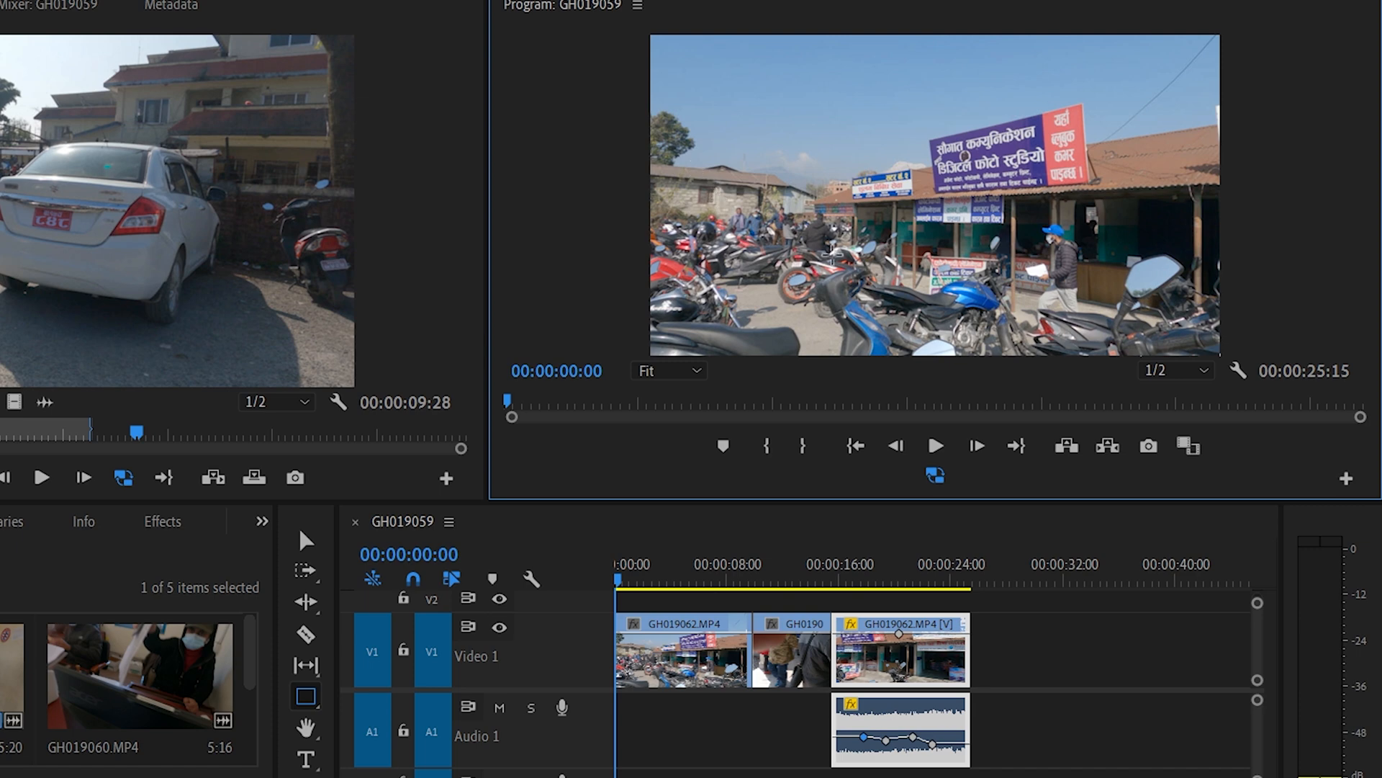
drag(801, 165, 993, 280)
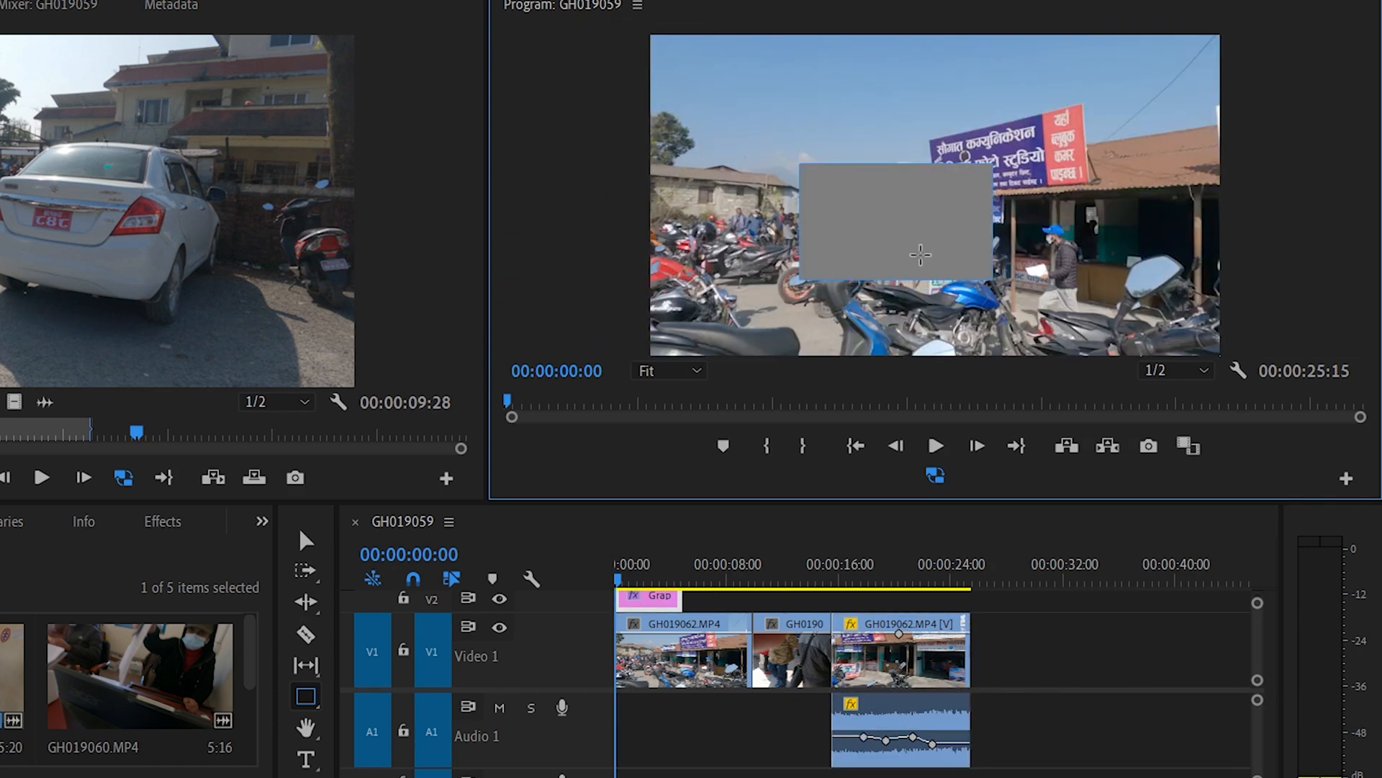
drag(721, 89, 1147, 308)
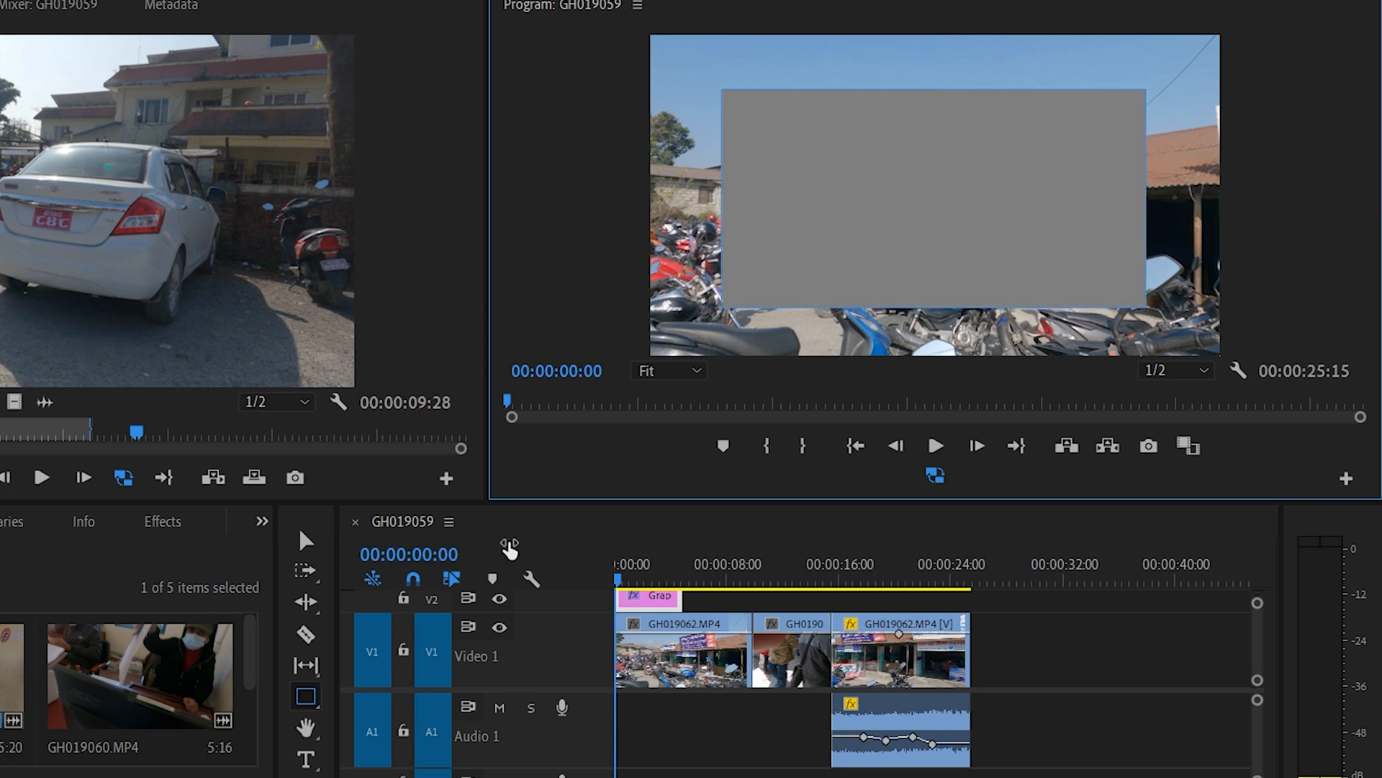
Draw a large ellipse over the rectangles on the program picture with the Ellipse tool.
click(305, 696)
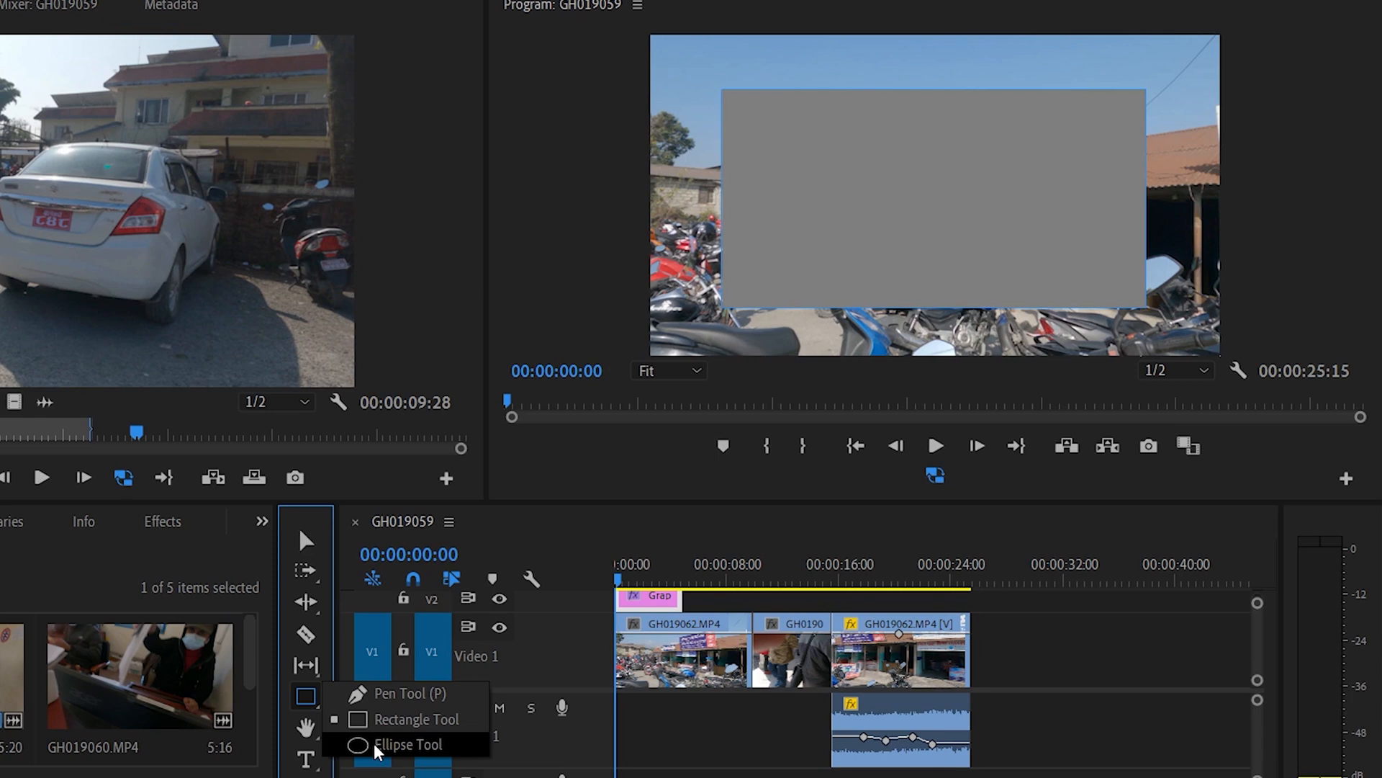
click(376, 747)
drag(719, 60, 1179, 320)
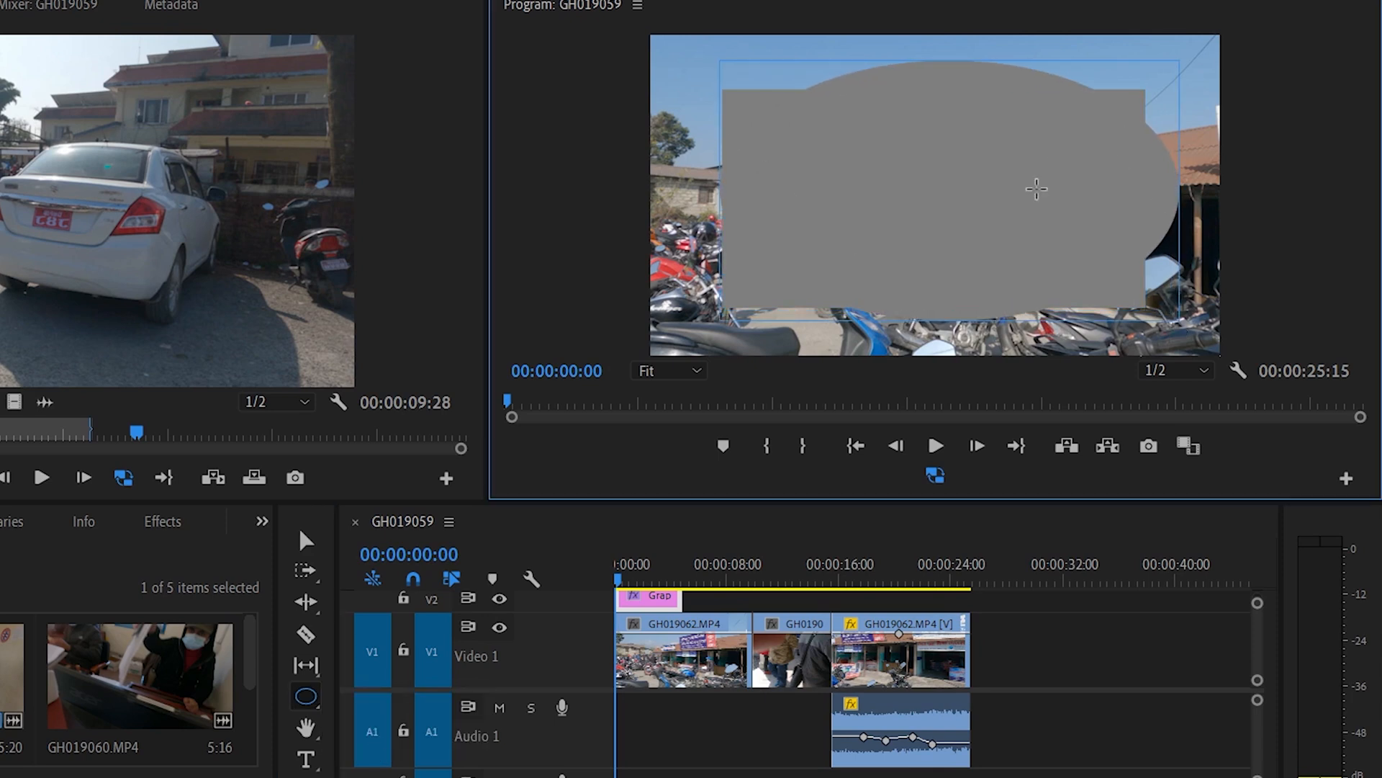
Undo the ellipse and both rectangles, and switch back to the Pen tool.
key(ctrl+z)
key(ctrl+z)
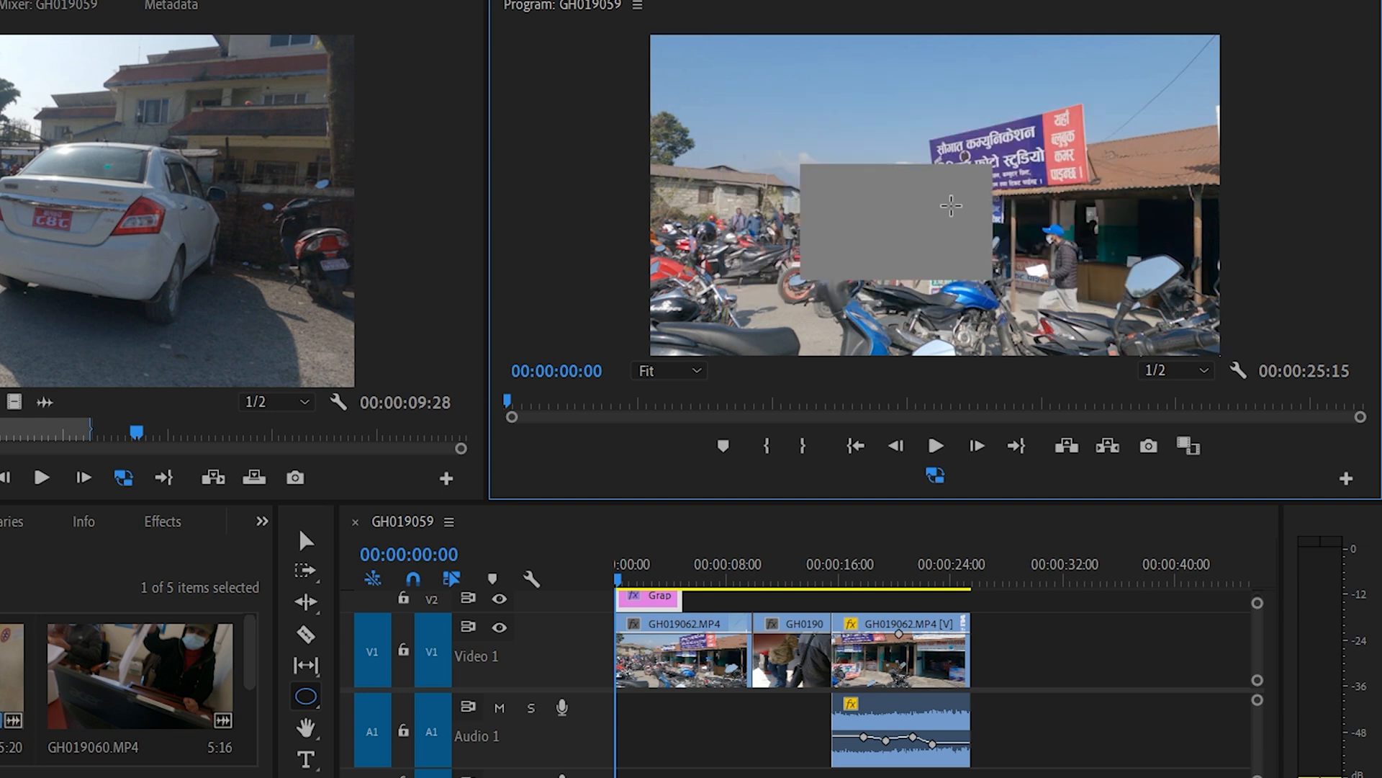
key(ctrl+z)
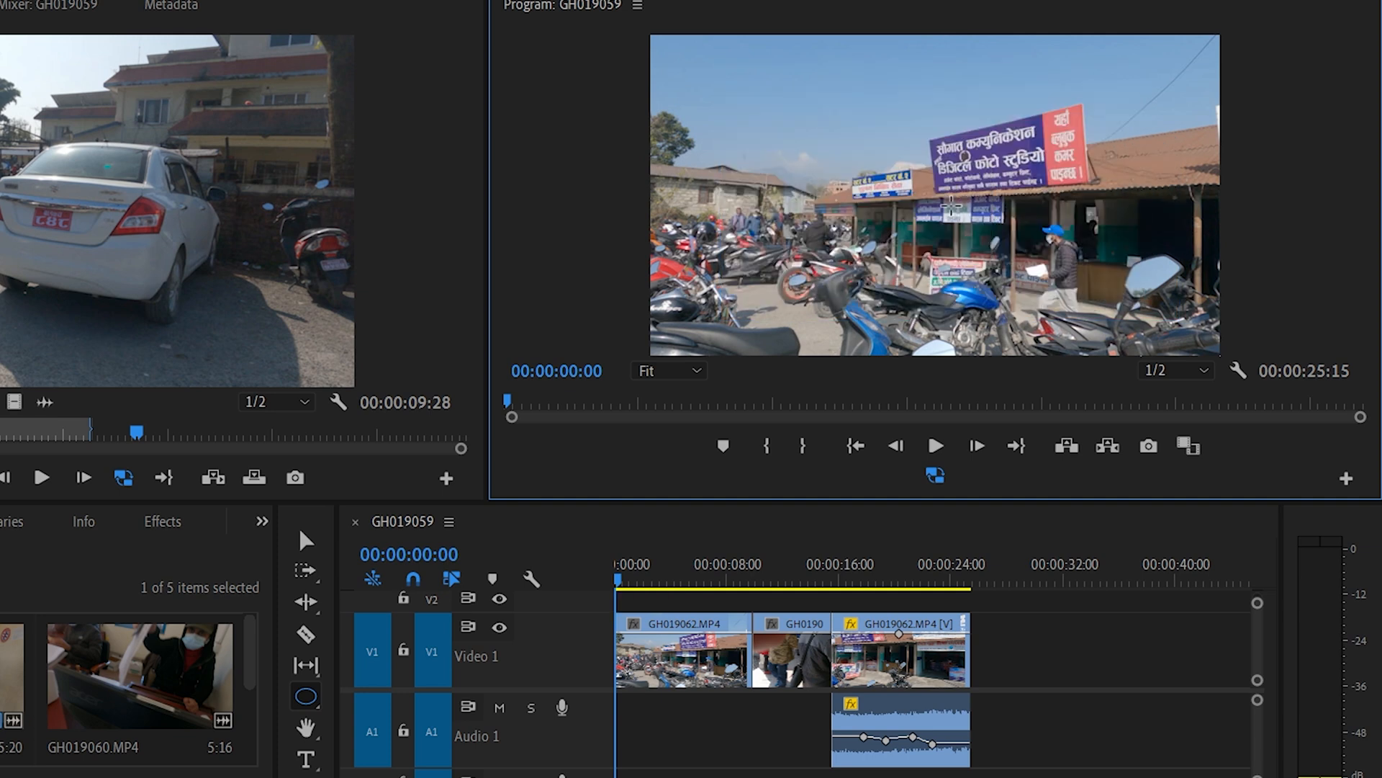
click(307, 705)
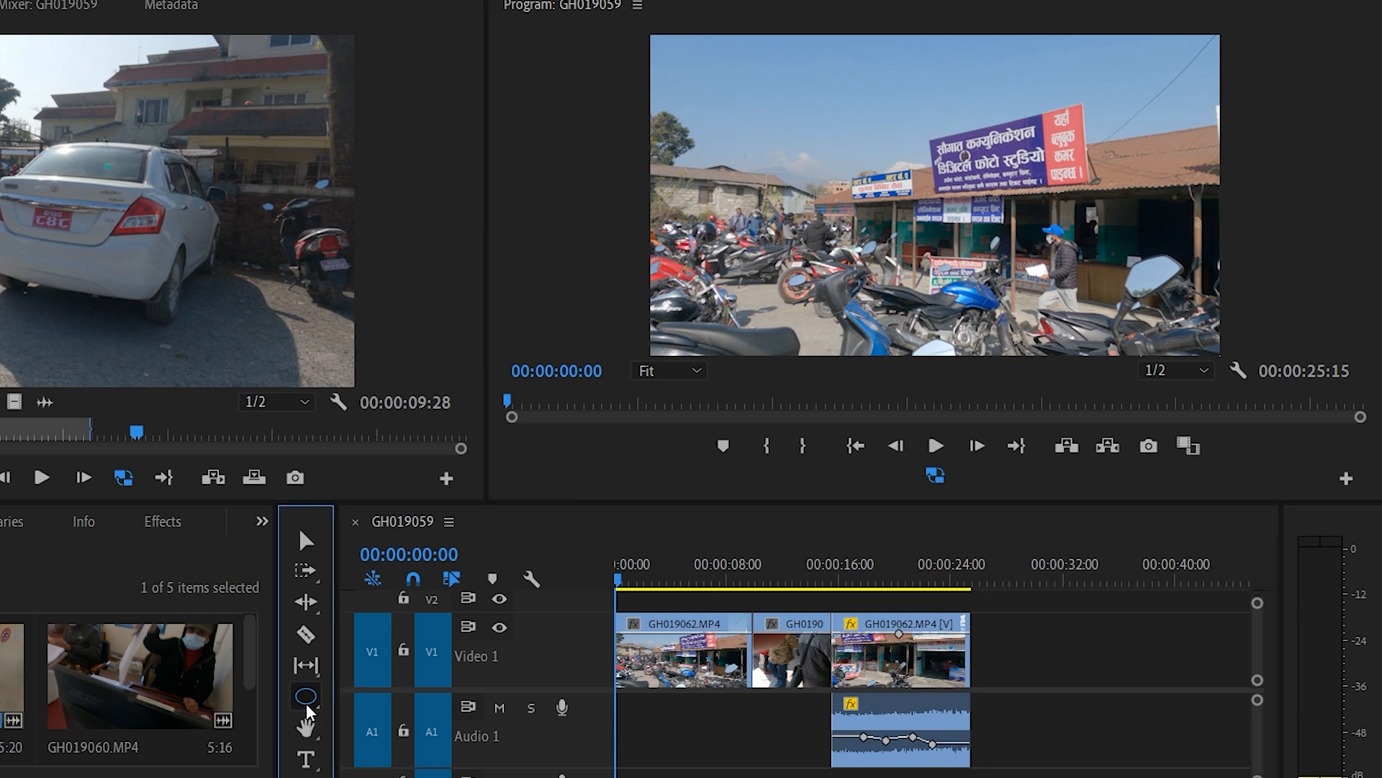
click(372, 690)
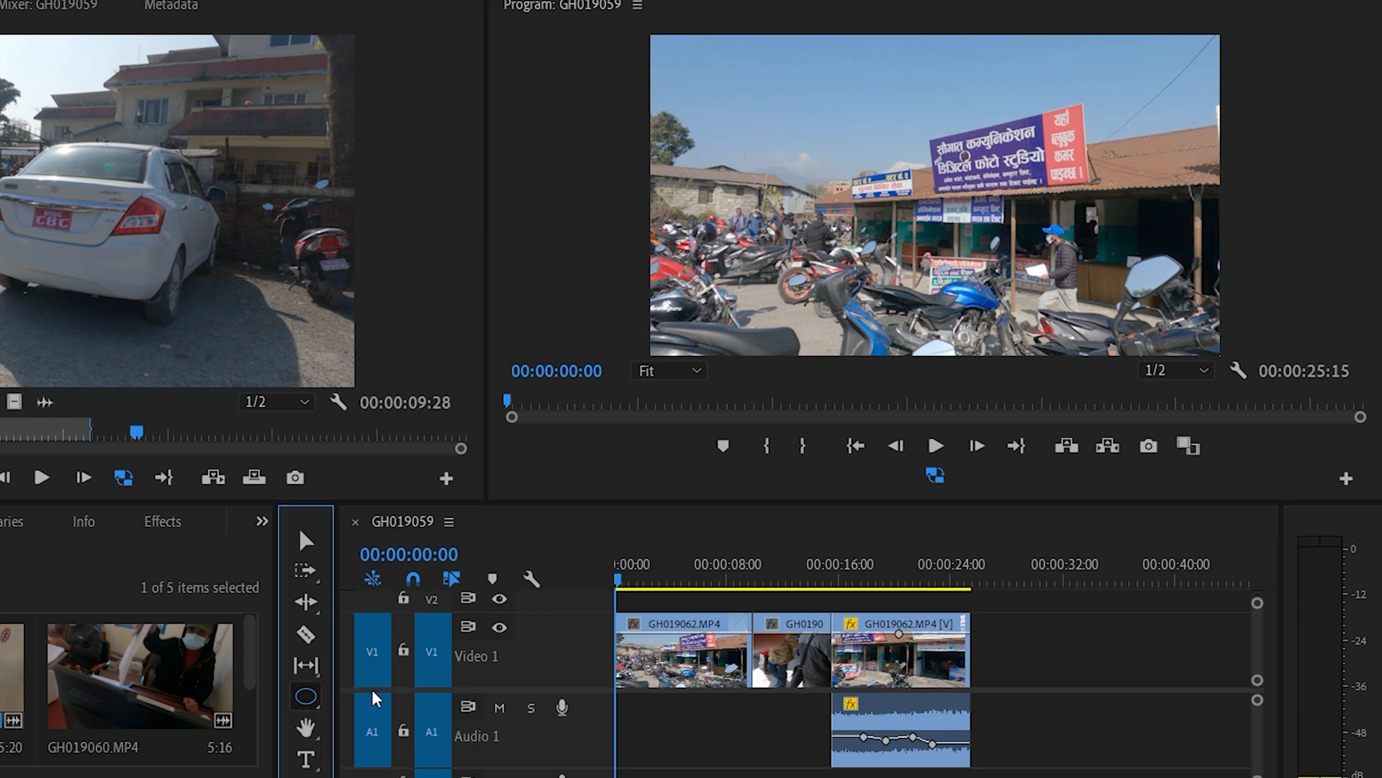
Nudge the first clip's picture slightly up and to the left within the program frame using the Hand tool.
click(306, 729)
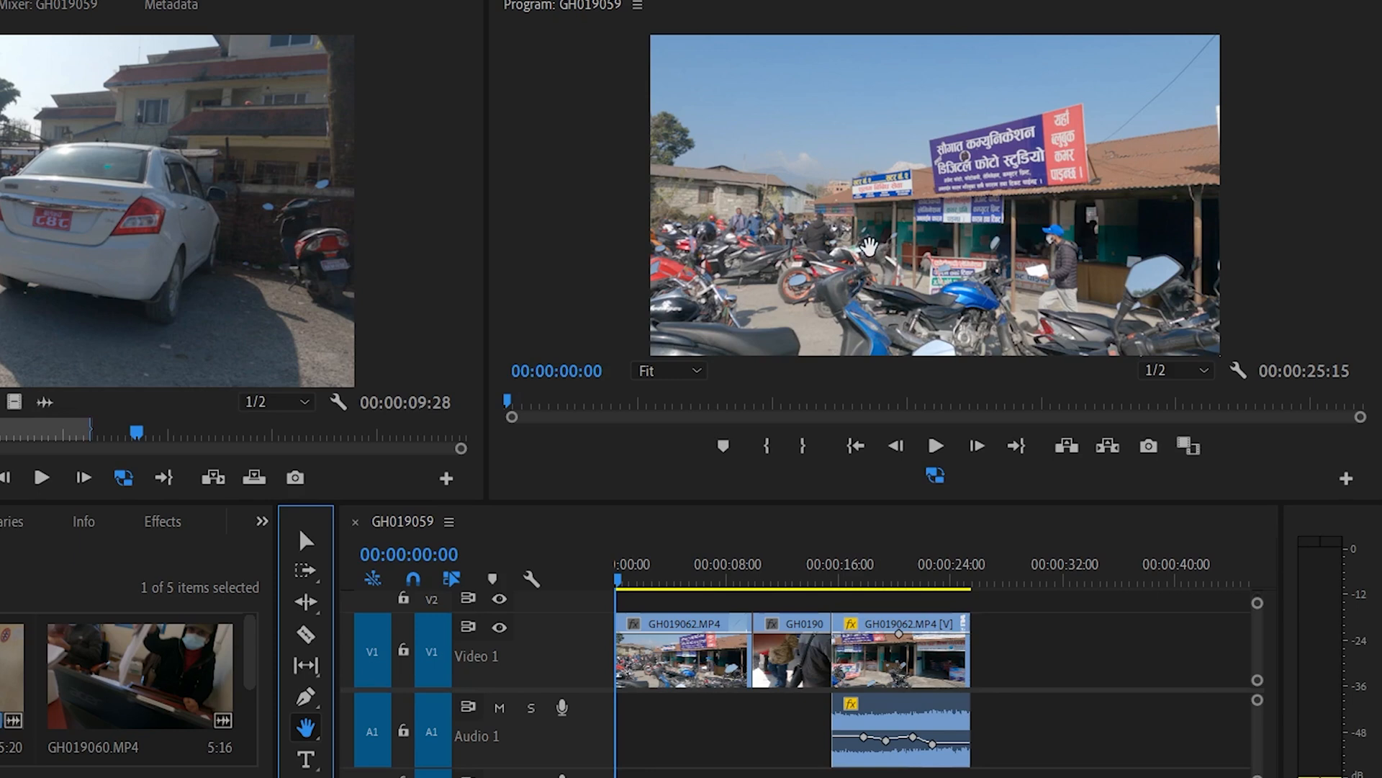
click(869, 244)
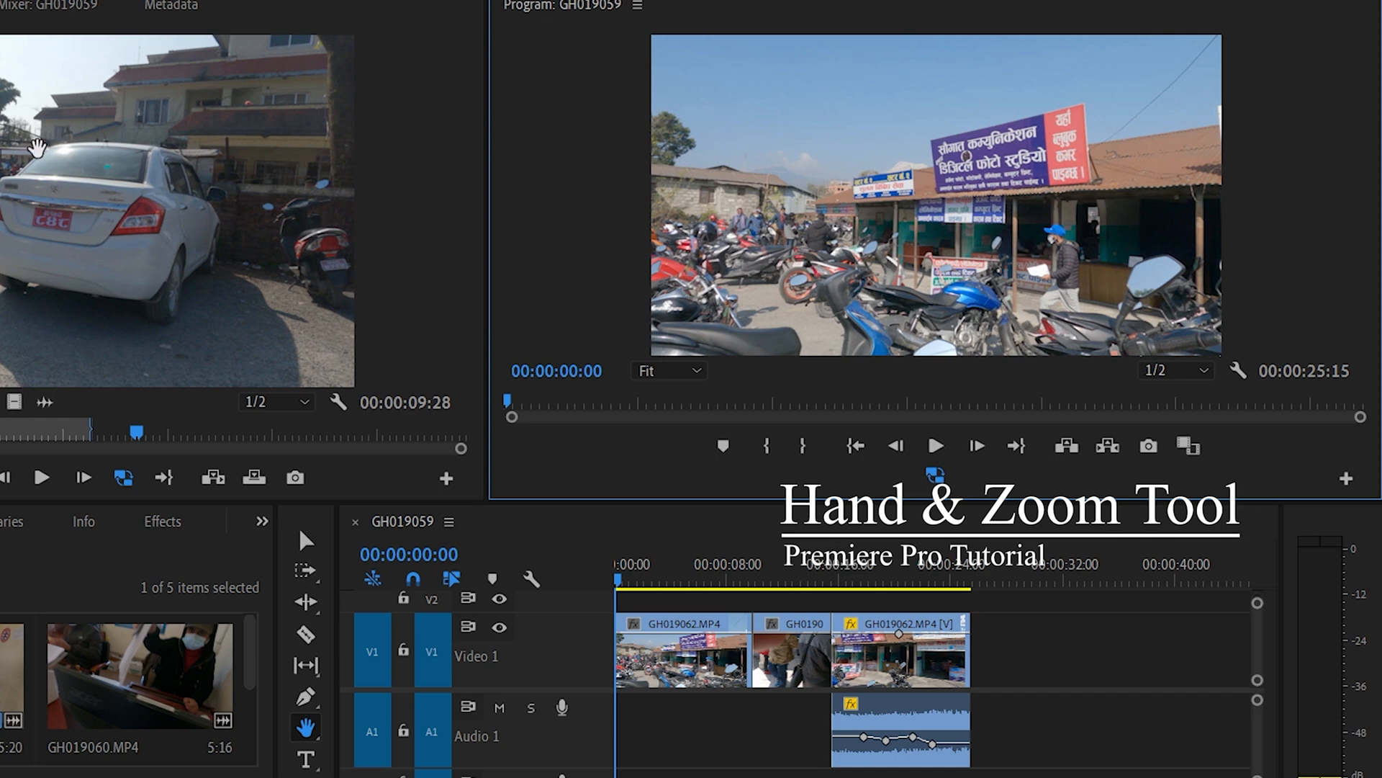
click(897, 181)
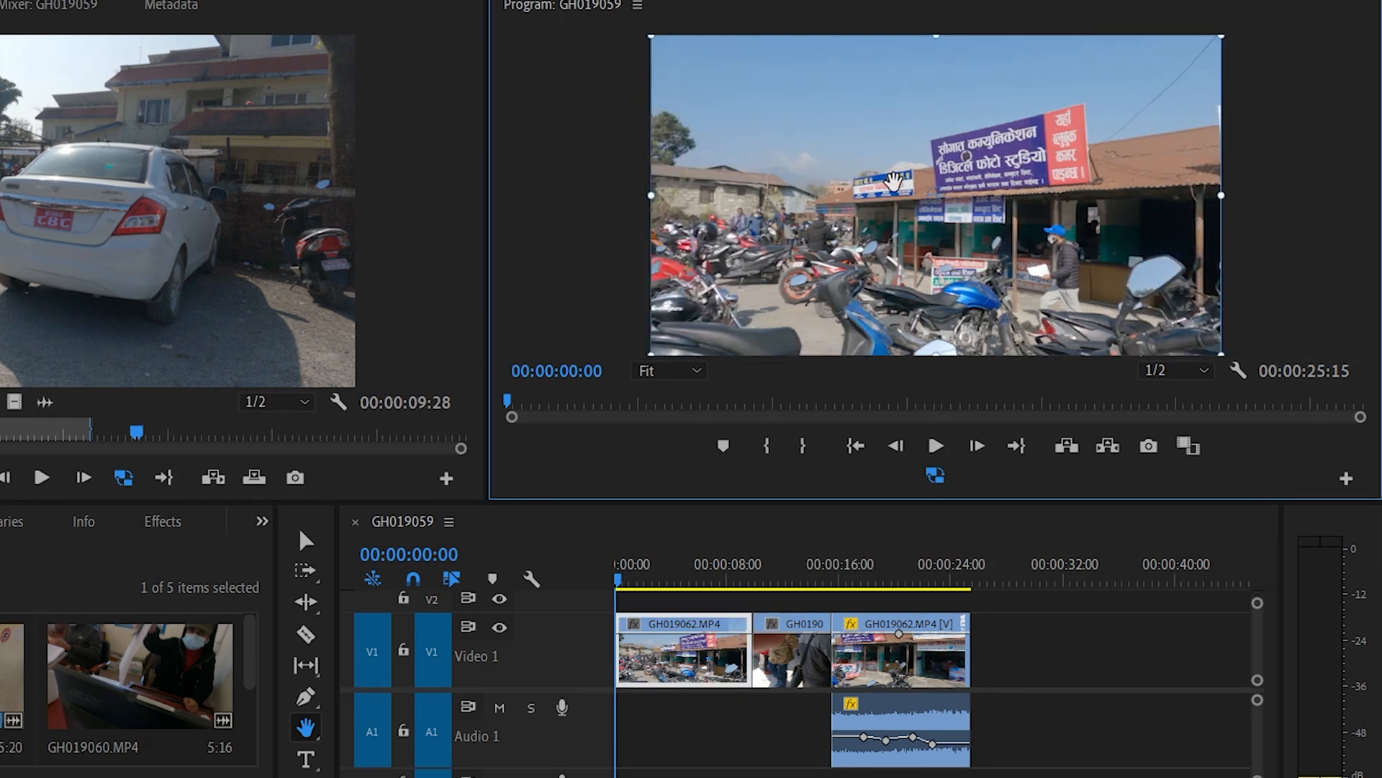
mouse_move(1002, 265)
mouse_down()
mouse_move(782, 265)
mouse_move(785, 226)
mouse_move(937, 280)
mouse_move(1044, 298)
mouse_move(993, 277)
mouse_move(1000, 308)
mouse_move(1005, 279)
mouse_up()
click(997, 591)
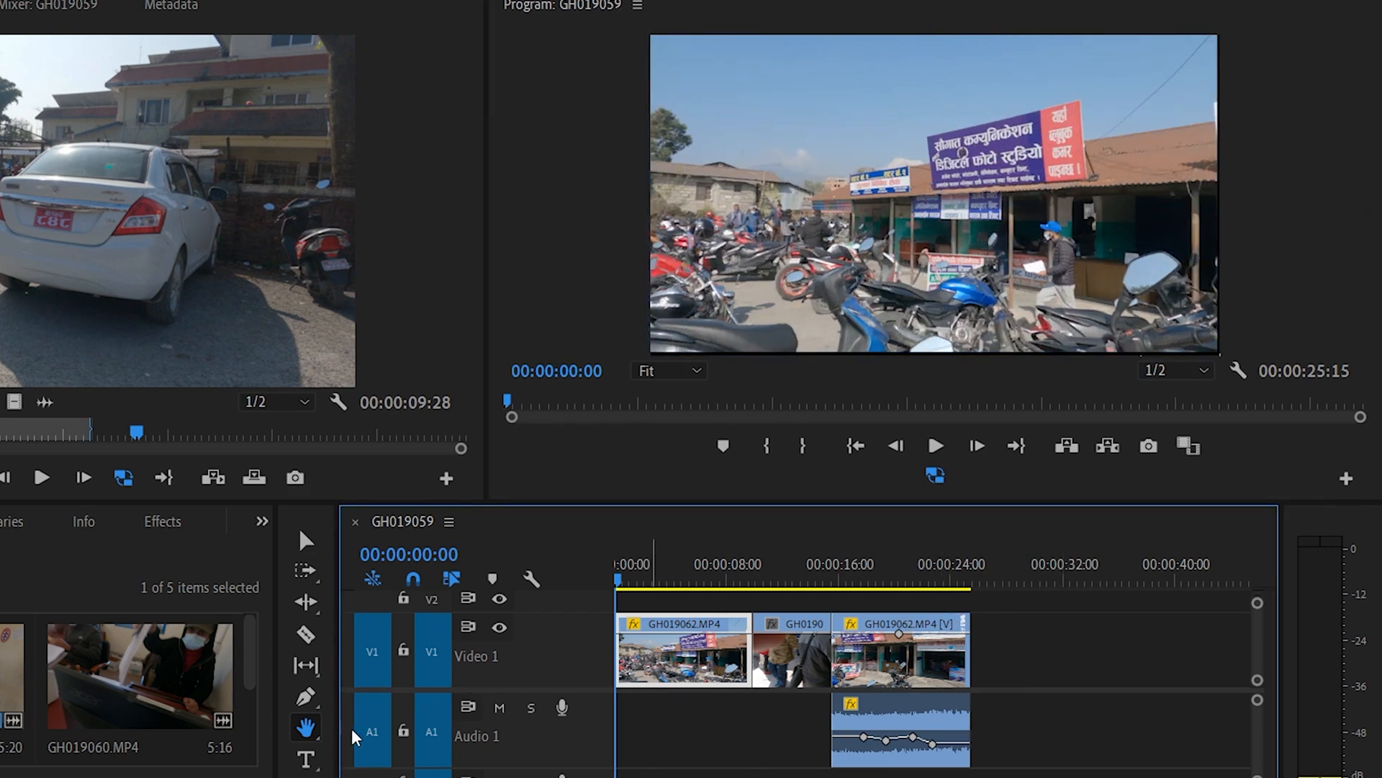
Switch to the Zoom tool and zoom the timeline in on the last clip.
click(305, 727)
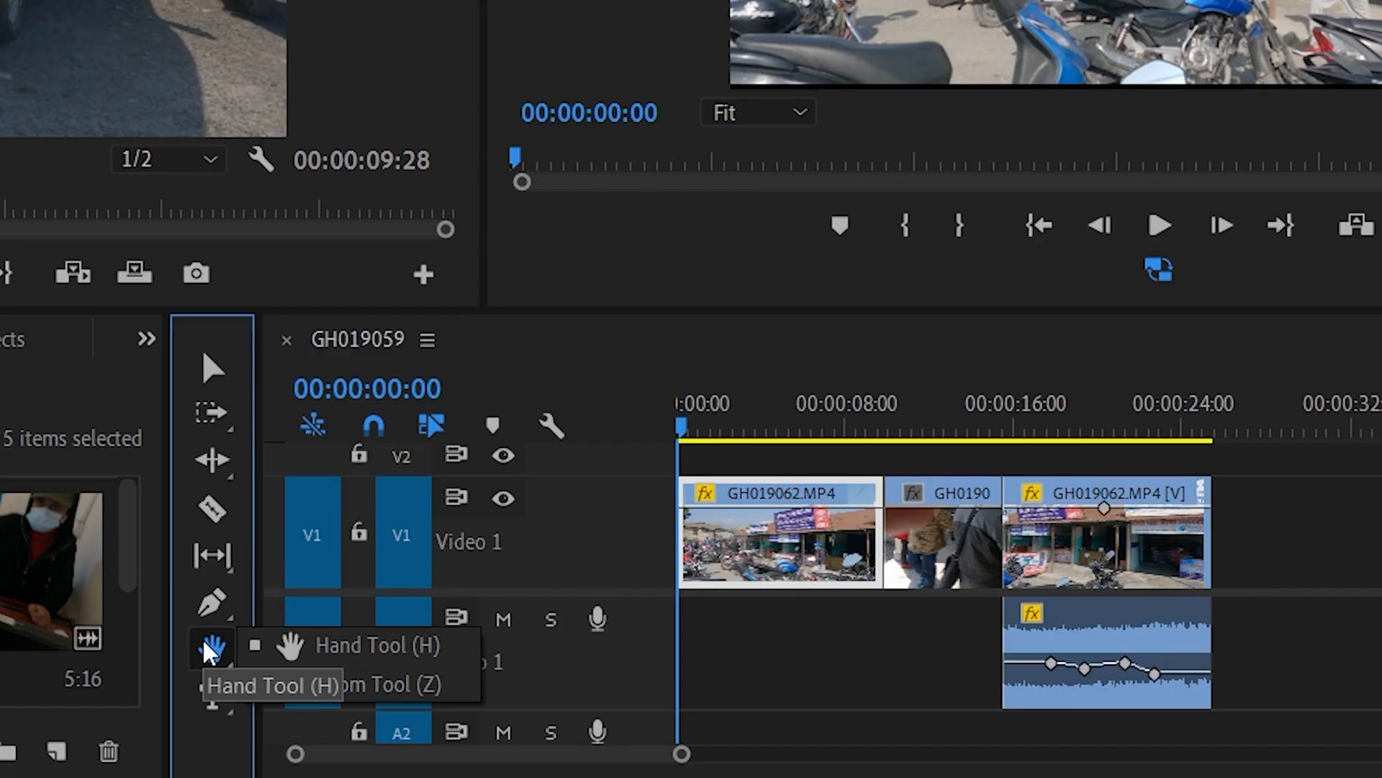
click(311, 697)
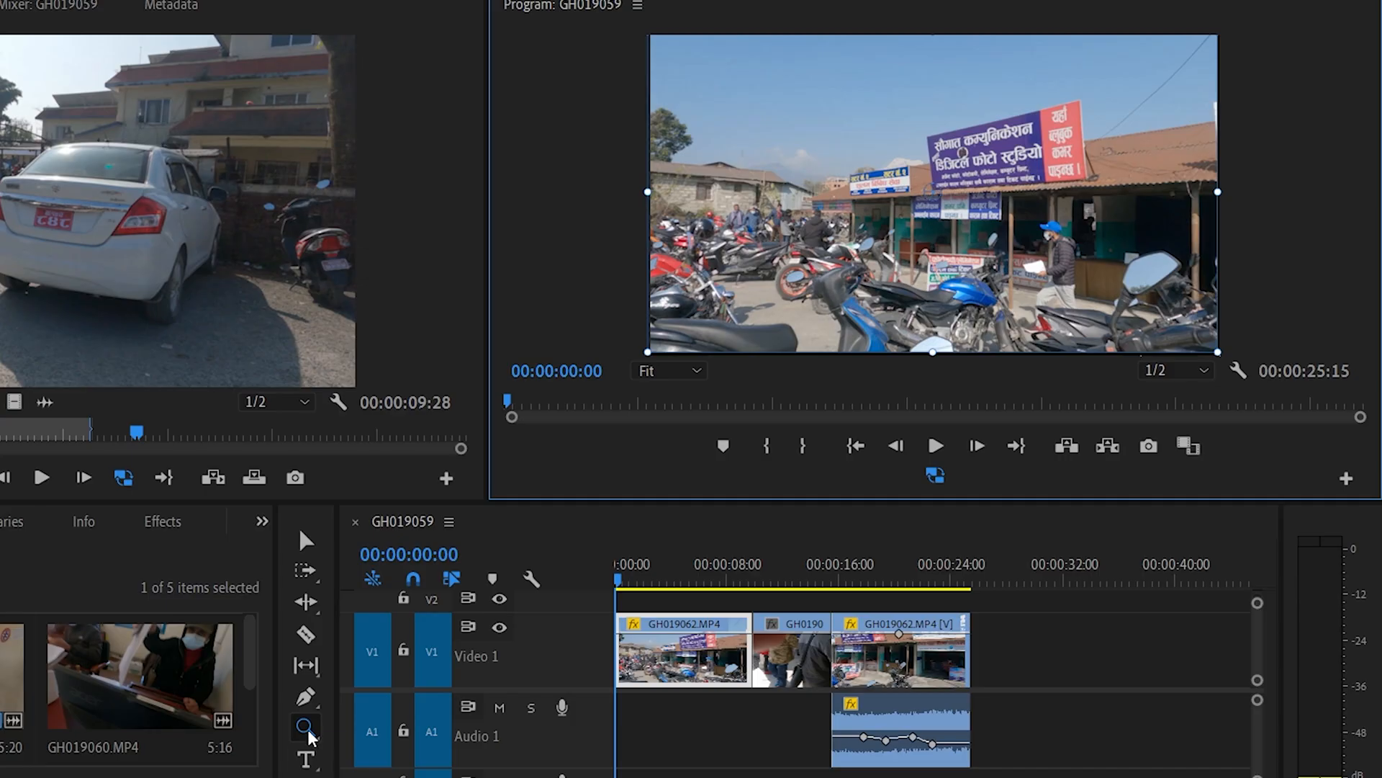
click(307, 729)
click(367, 729)
click(307, 756)
click(308, 728)
click(389, 750)
click(859, 218)
click(893, 669)
click(893, 669)
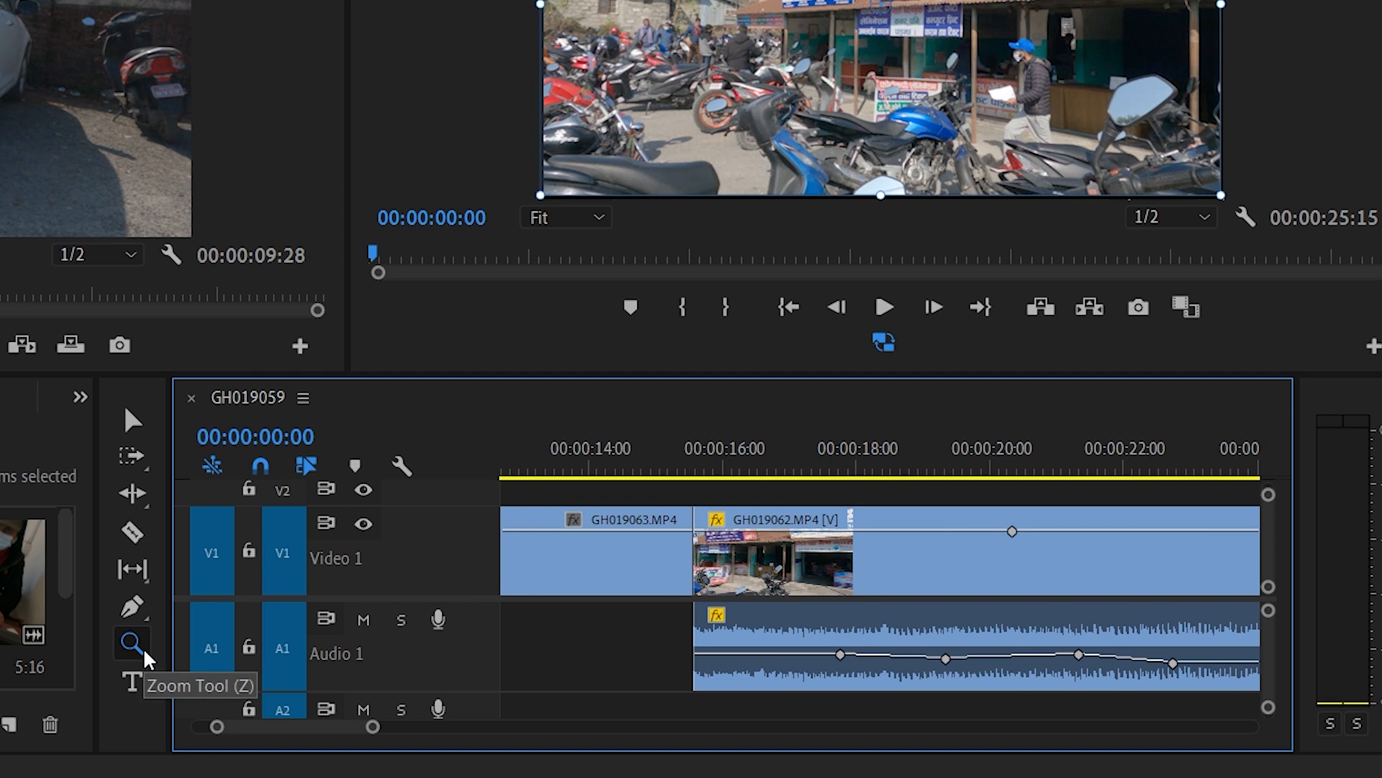
Zoom in closer around the first two seconds of the last clip with the Zoom tool.
click(317, 735)
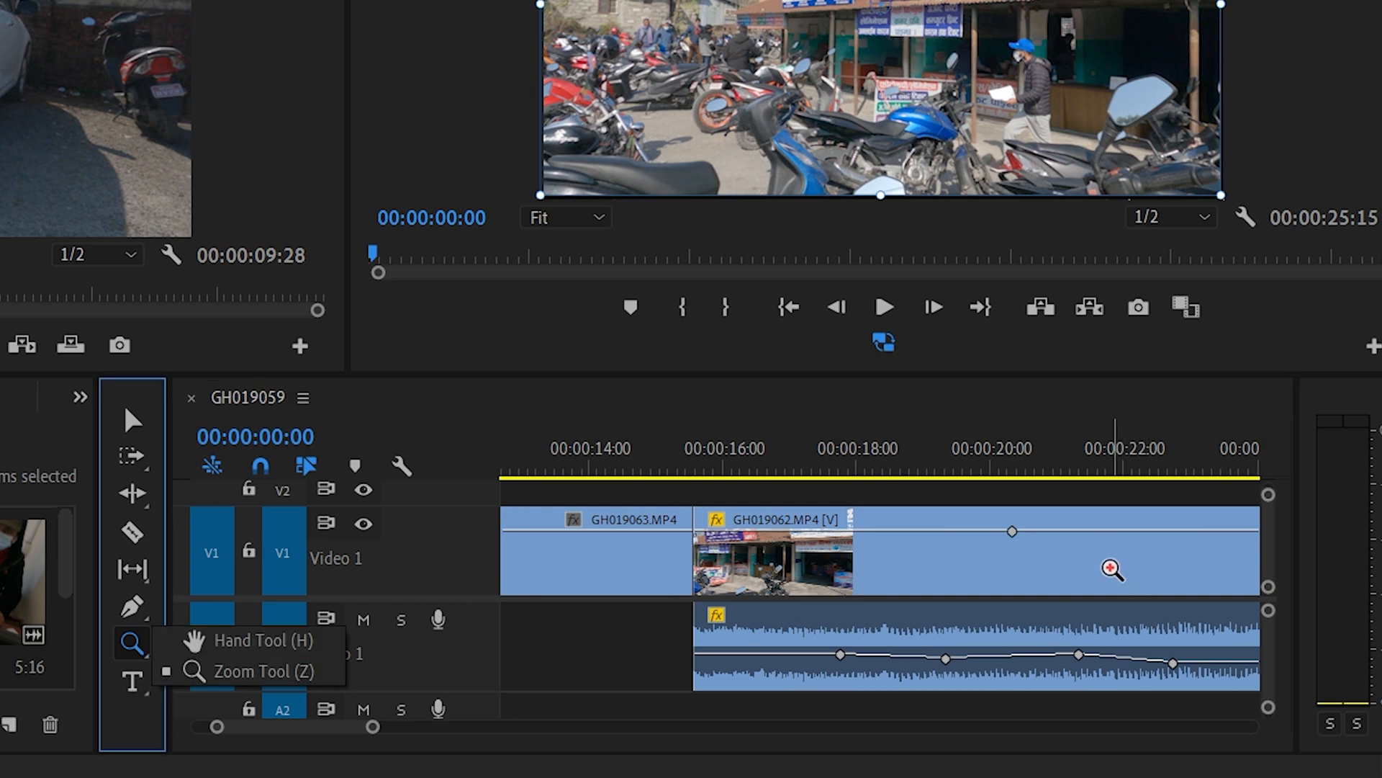
click(822, 594)
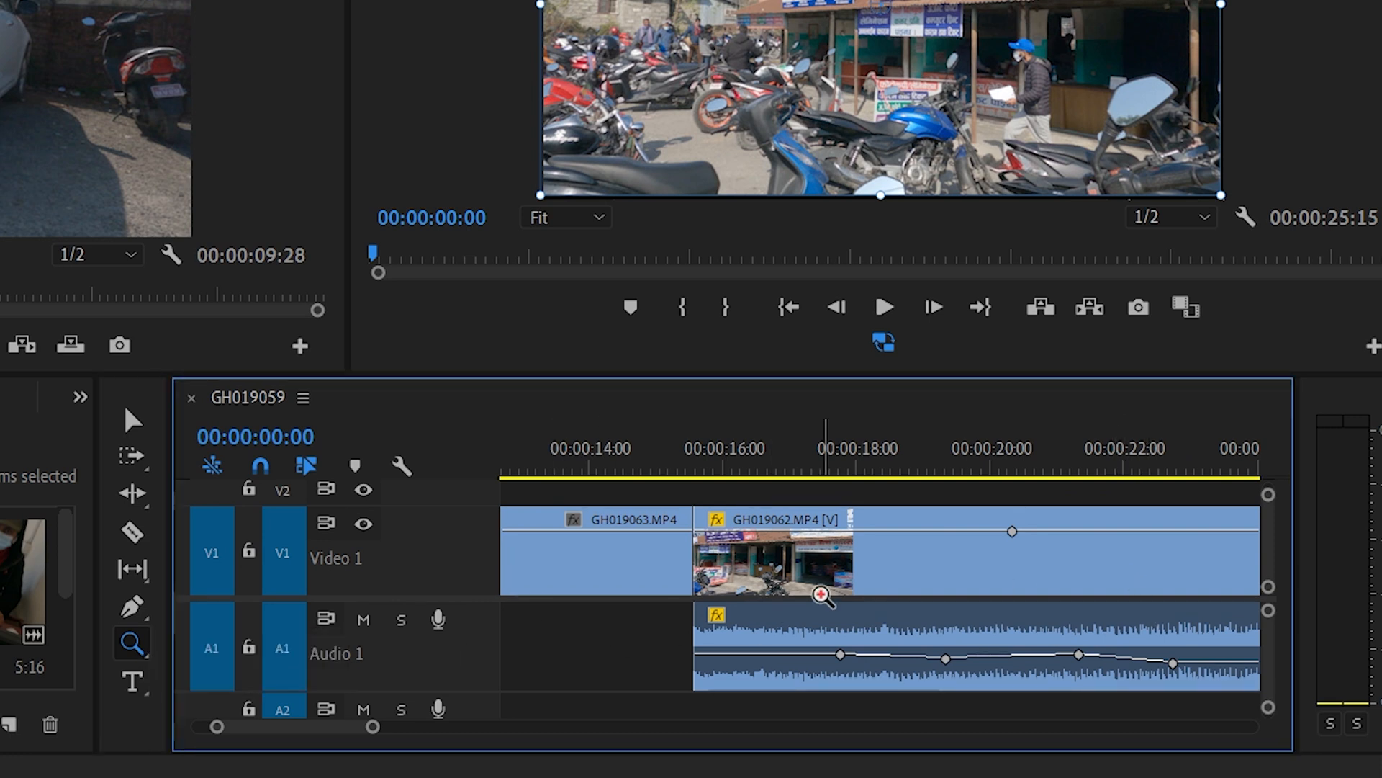
click(822, 594)
click(822, 595)
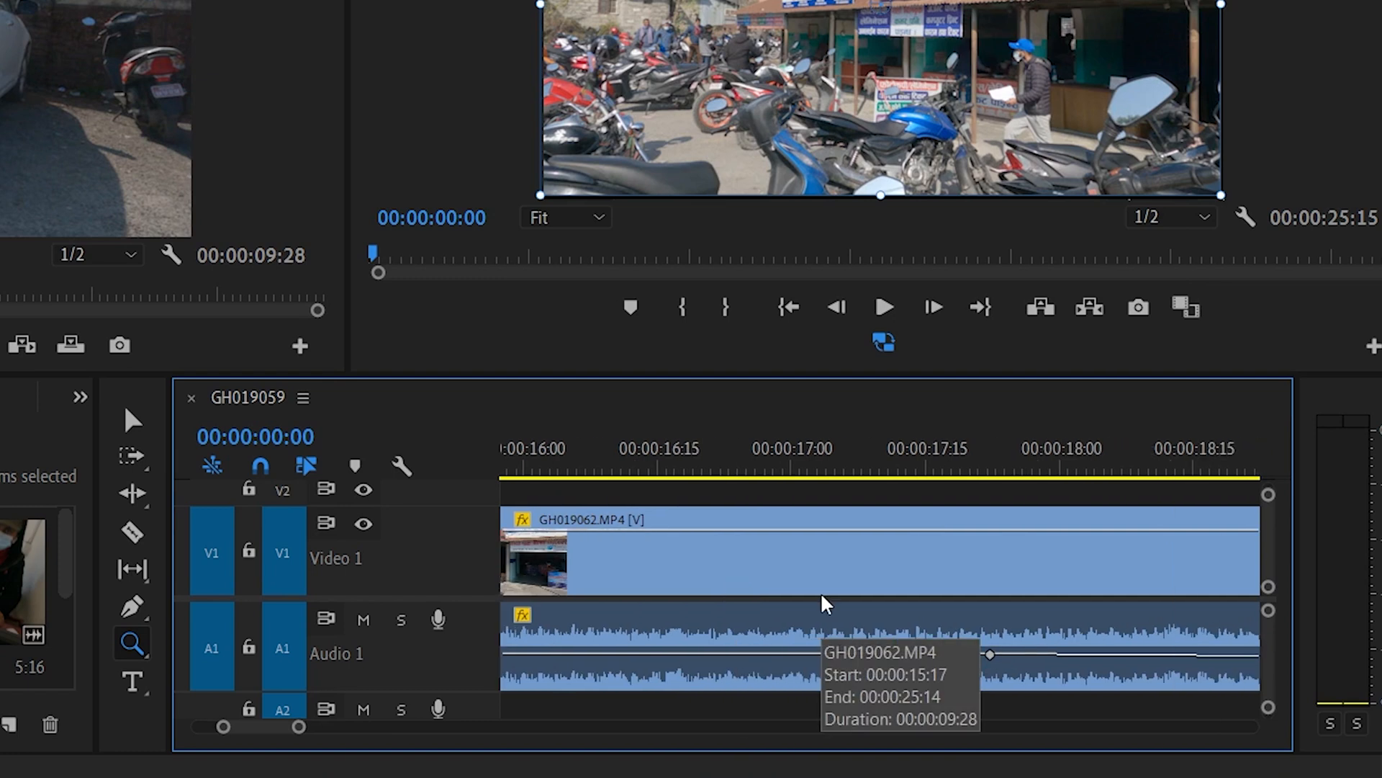
scroll(823, 596, up, 2)
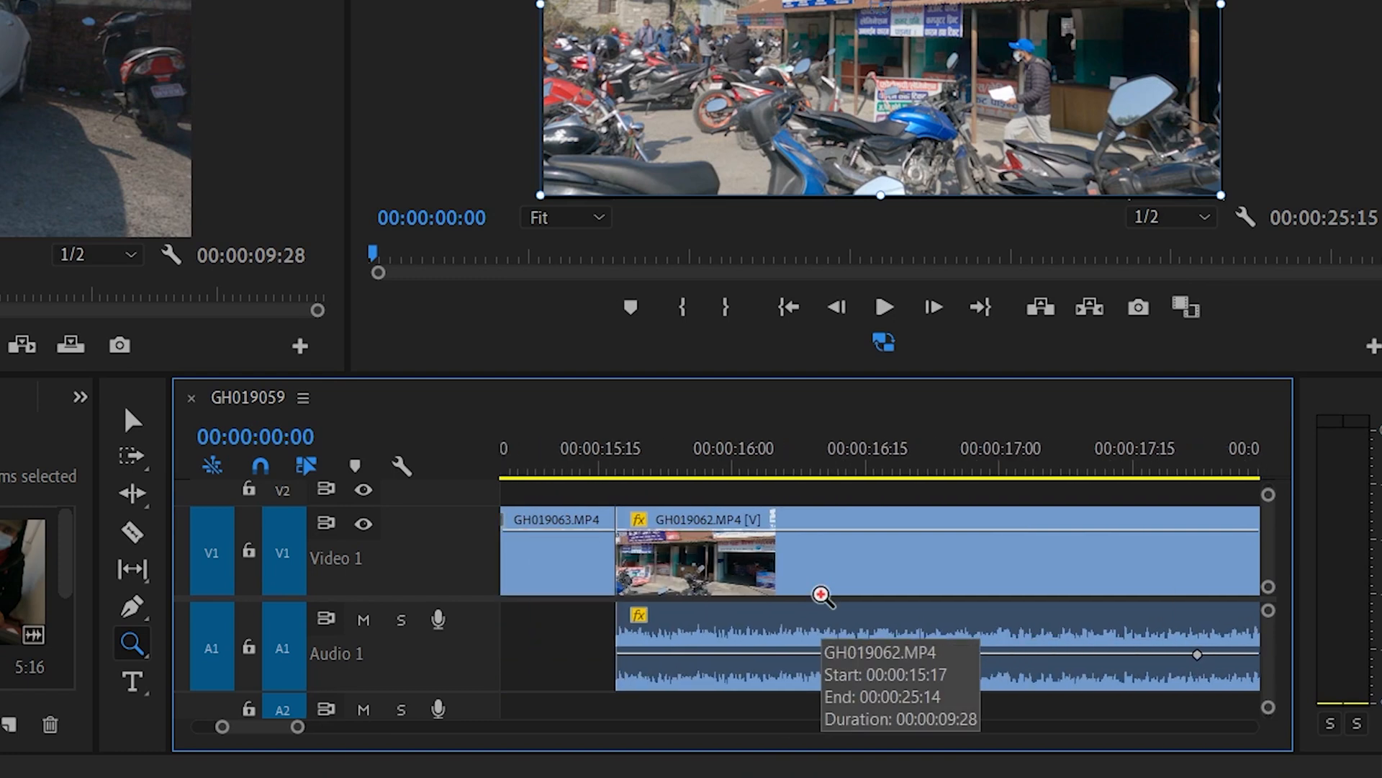
Zoom the timeline back out with the Zoom tool until all three V1 clips are in view.
alt+click(822, 595)
alt+click(822, 595)
alt+click(822, 594)
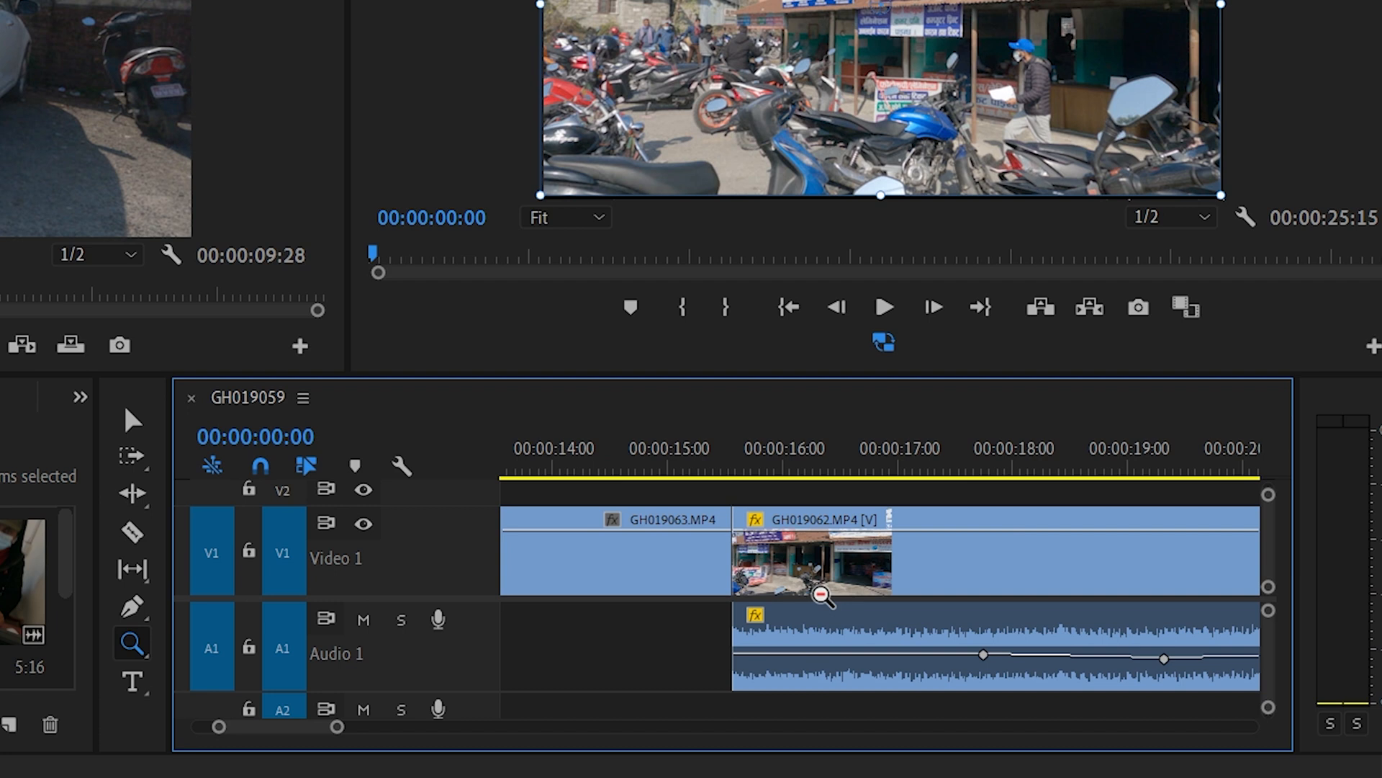
alt+click(822, 594)
alt+click(821, 595)
alt+click(821, 595)
alt+click(989, 590)
alt+click(990, 591)
Scale the timeline in and out around the last clip, and place the playhead at 00:00:21:09.
scroll(989, 590, down, 1)
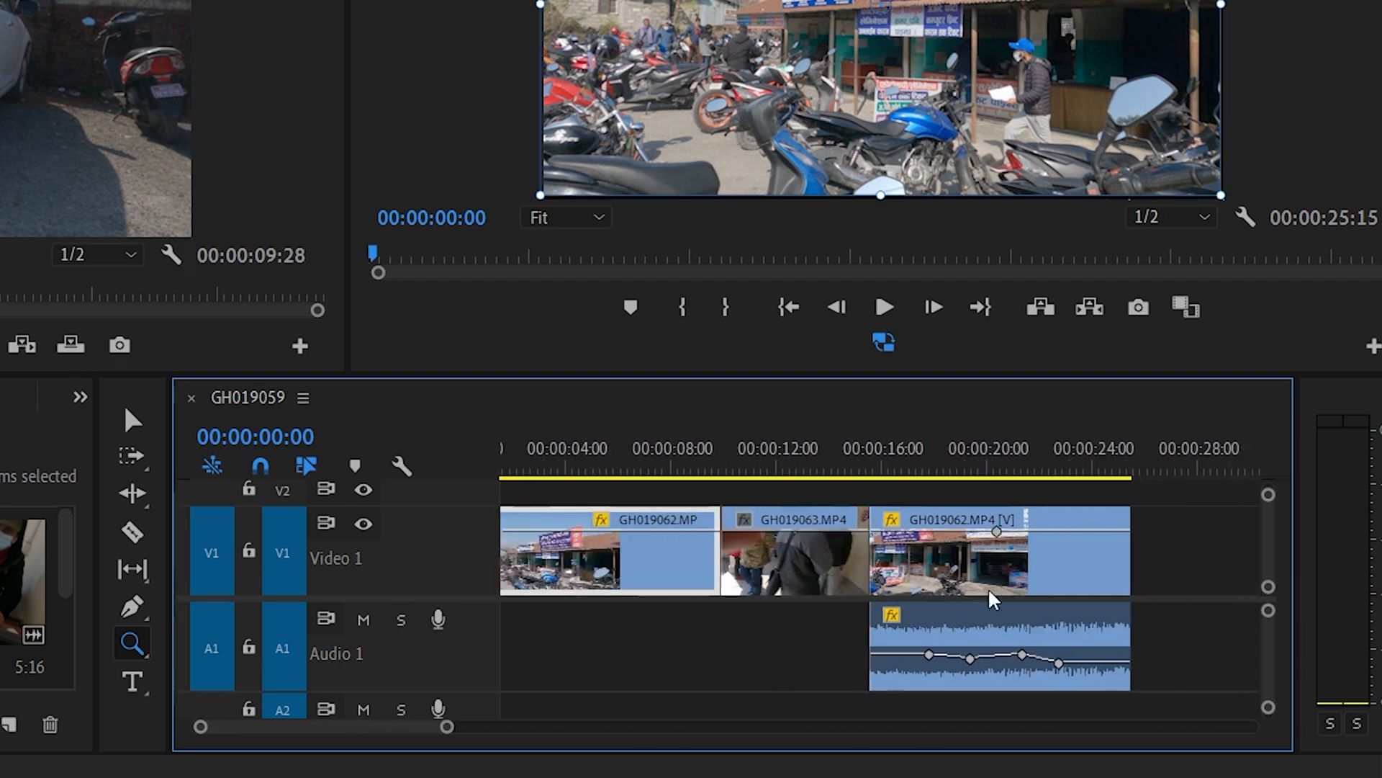
scroll(985, 589, down, 2)
scroll(984, 586, up, 3)
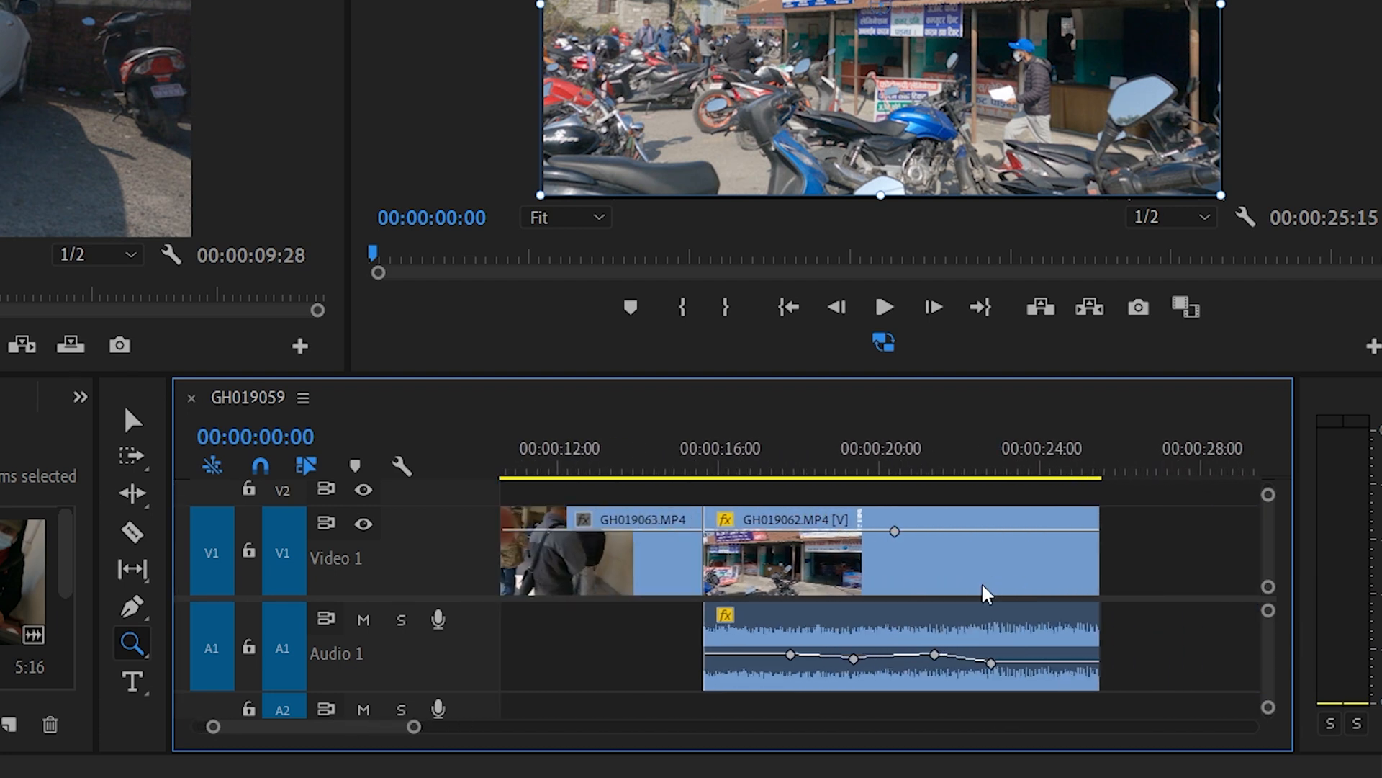
scroll(984, 587, up, 4)
scroll(983, 585, down, 5)
scroll(983, 585, down, 3)
scroll(983, 586, up, 4)
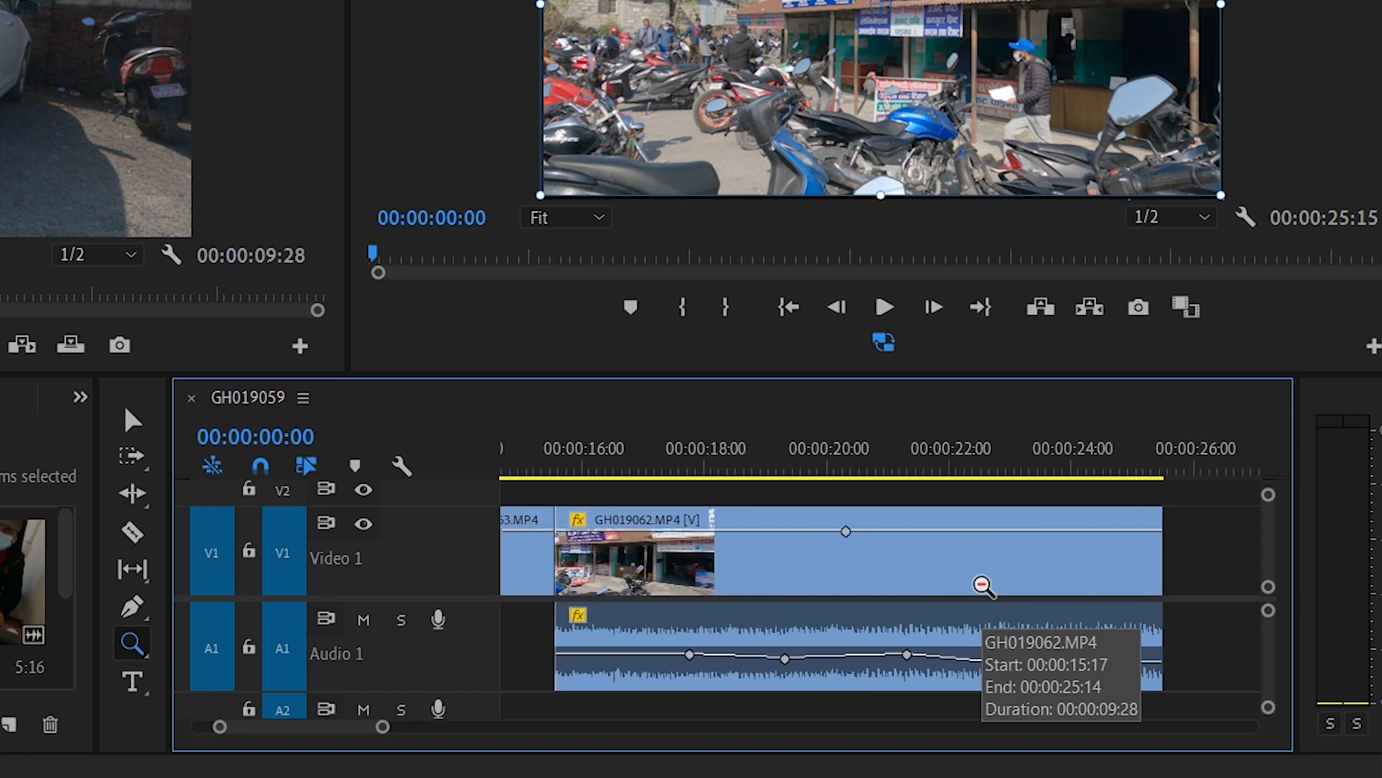
scroll(983, 586, up, 2)
scroll(983, 586, down, 3)
scroll(983, 586, up, 1)
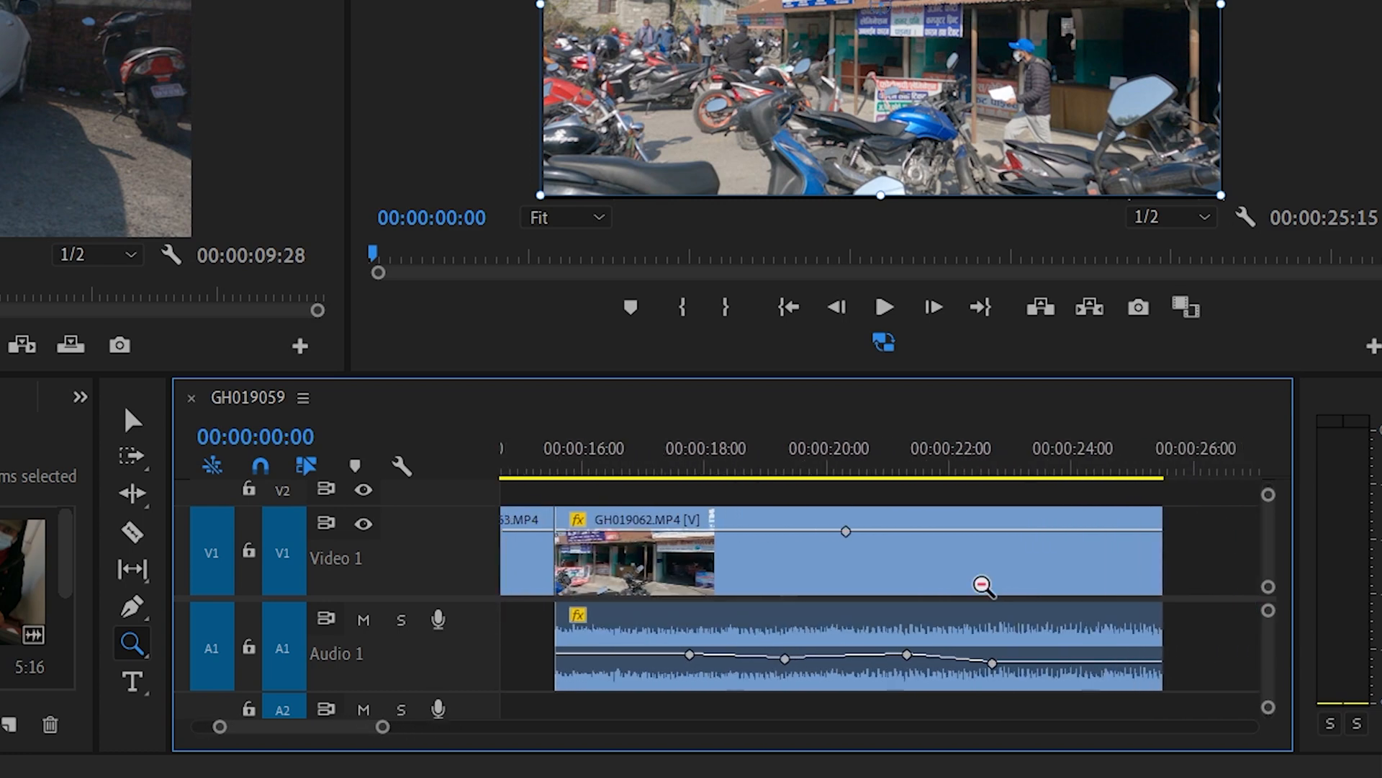
scroll(984, 585, up, 1)
click(888, 468)
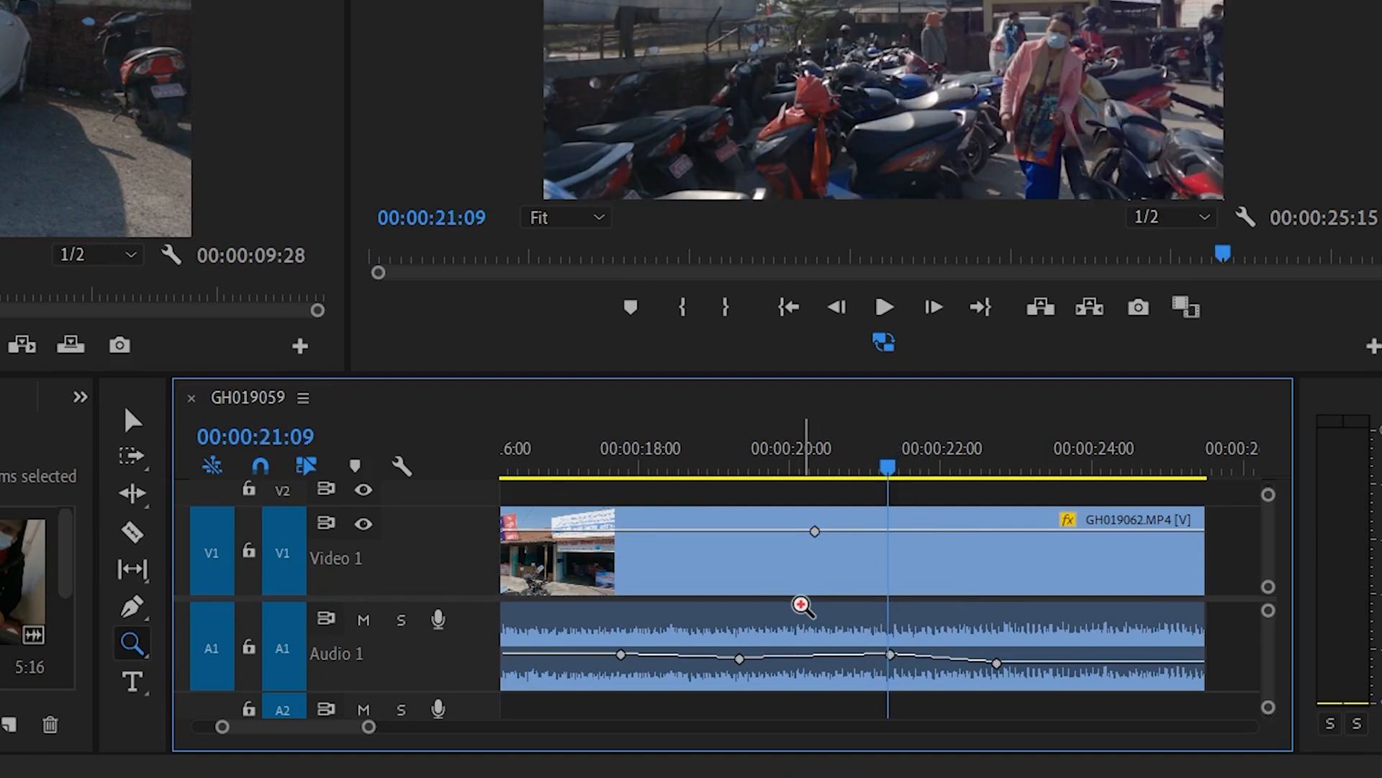
scroll(801, 605, down, 3)
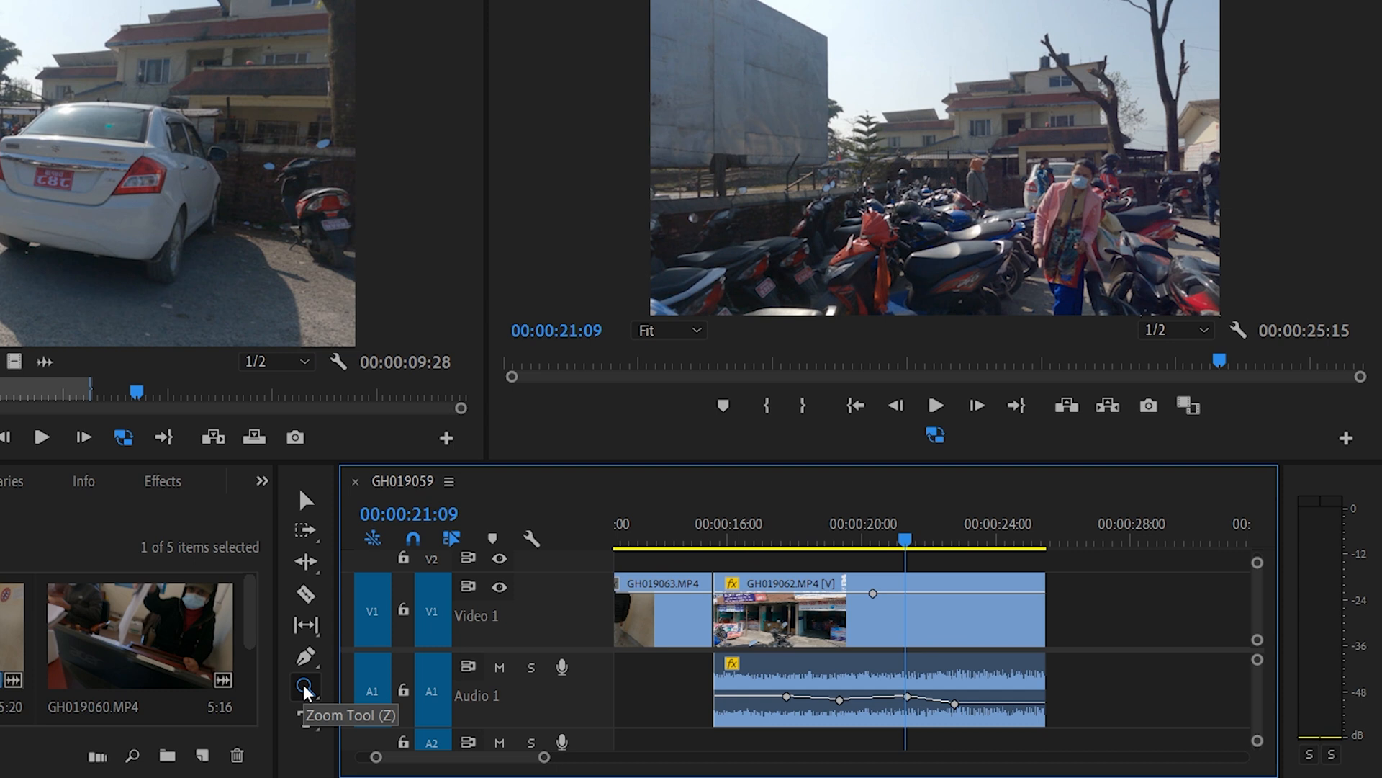
Add the text "vzxczCzcxzvxcz" to the program picture with the Type tool, and delete its graphic clip from V2.
click(305, 721)
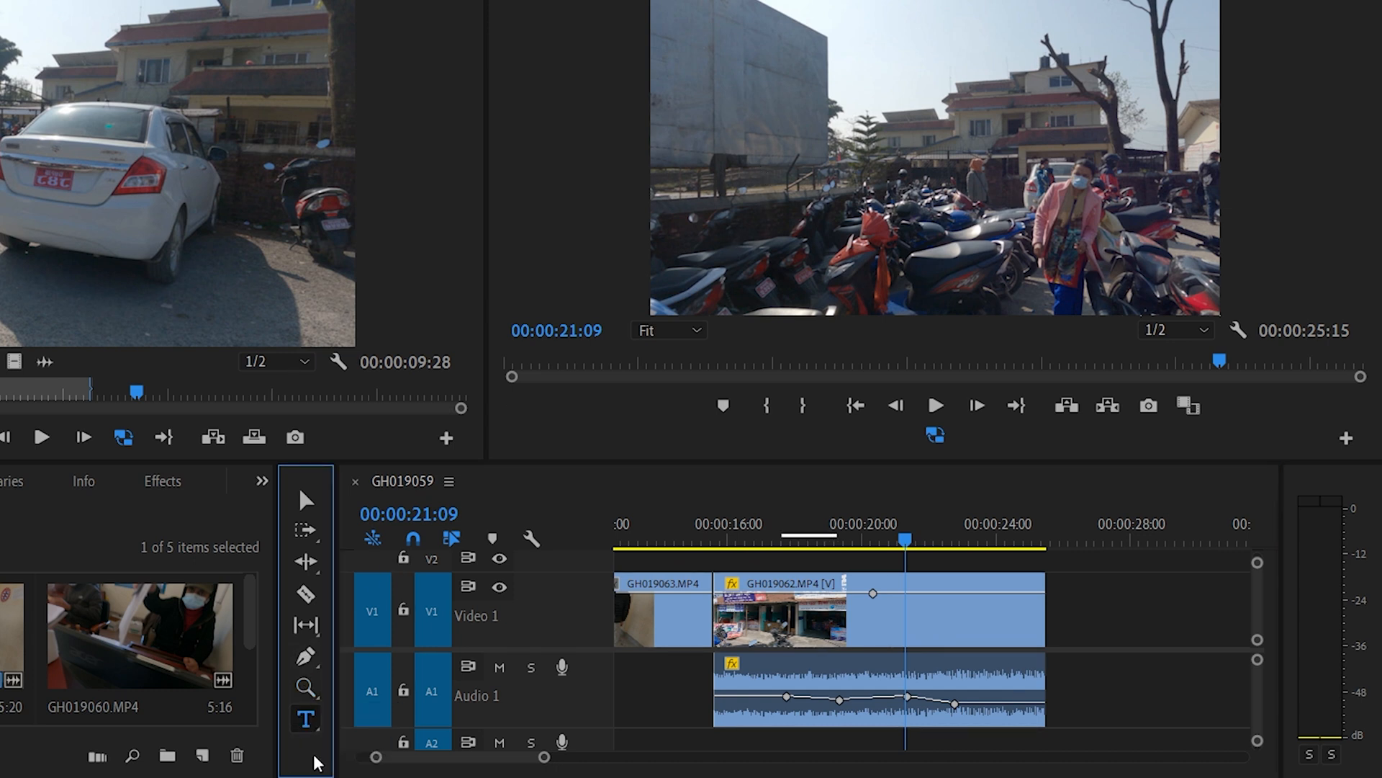
click(818, 154)
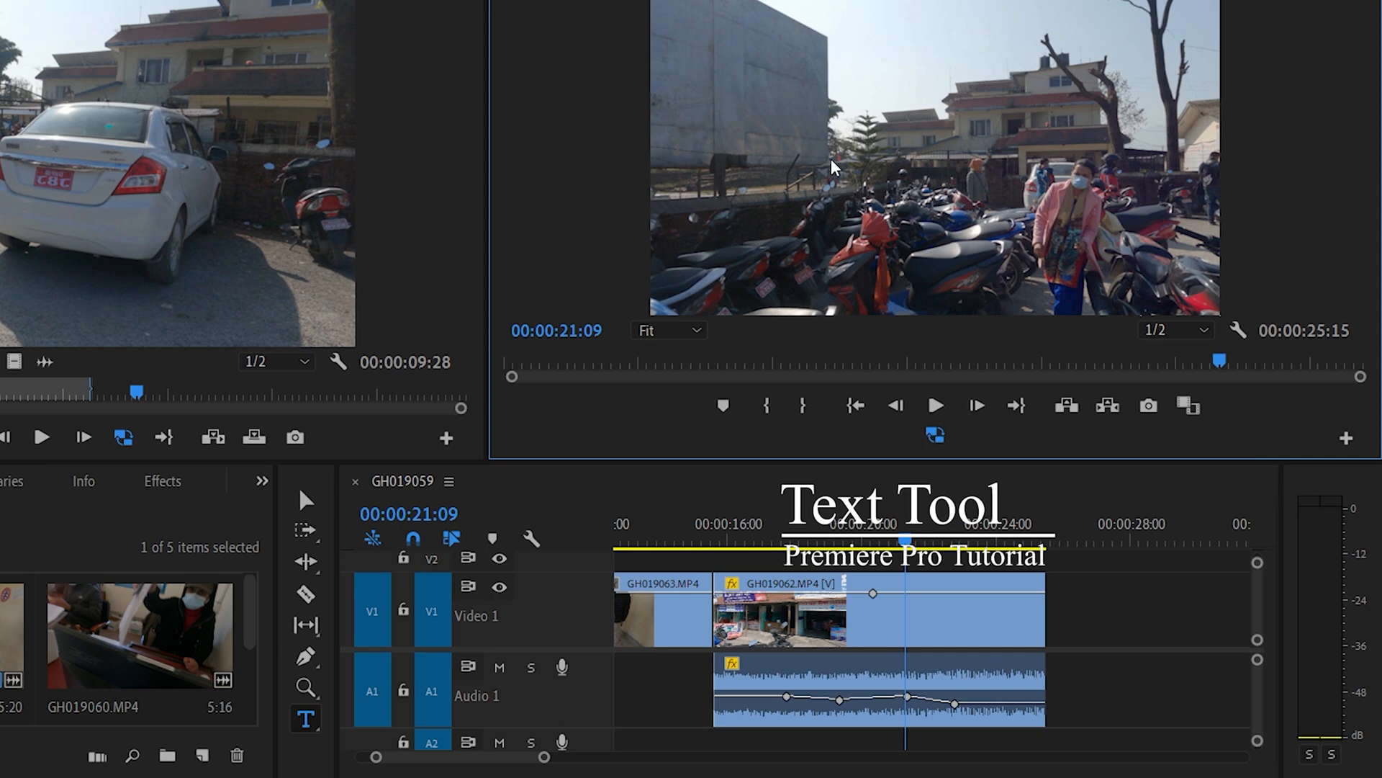
click(952, 632)
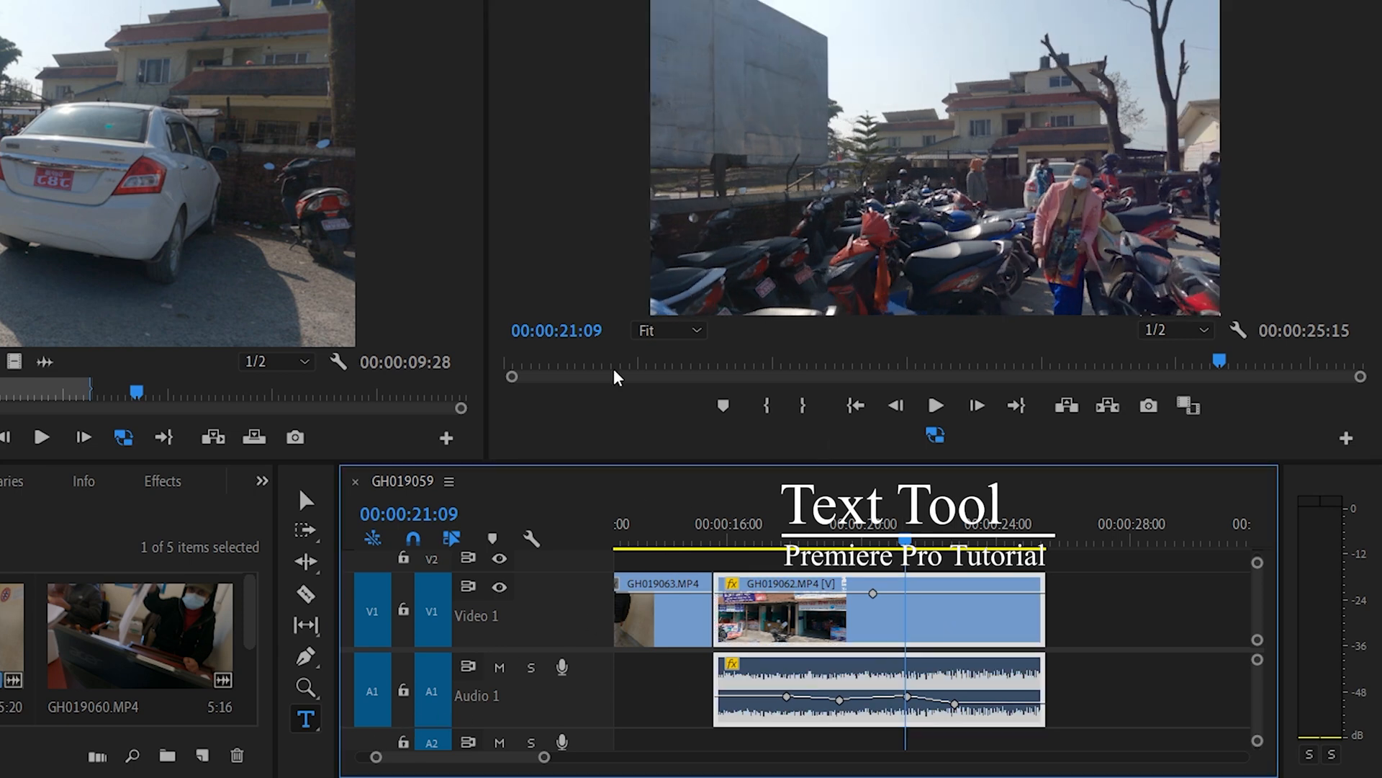
click(830, 164)
text(vzxczCz)
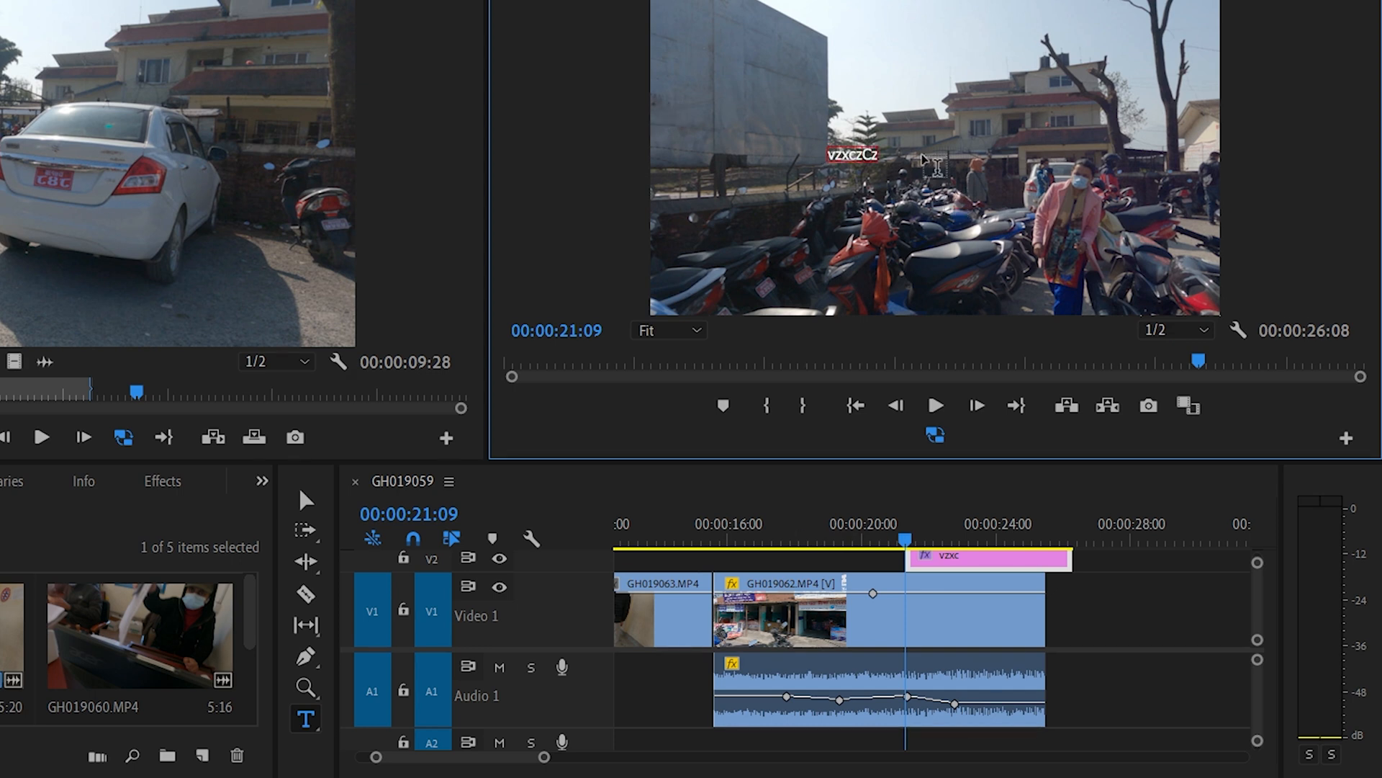
text(cxzvxcz)
key(ctrl+s)
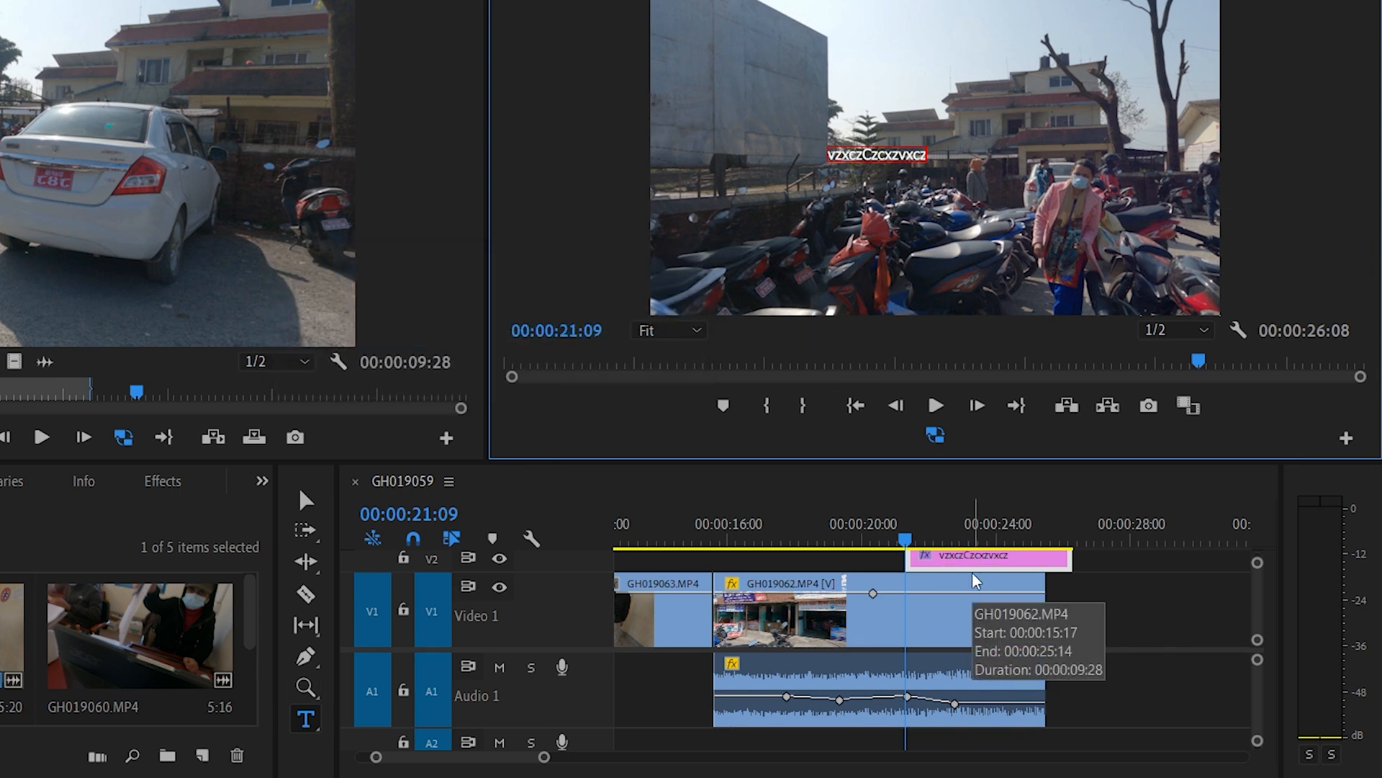
click(1031, 578)
key(Delete)
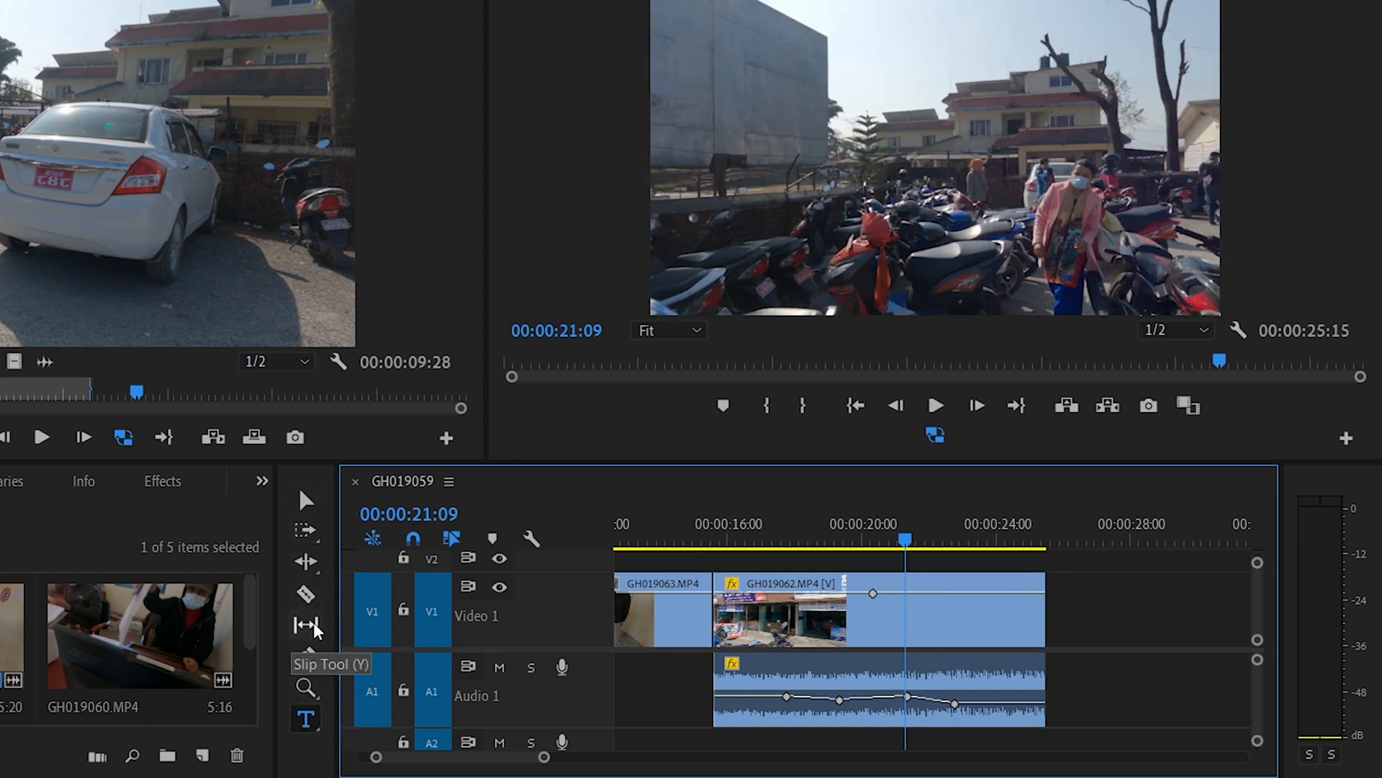
Widen the Tools panel until its tools lie in two rows, and narrow it back to a single column.
click(307, 686)
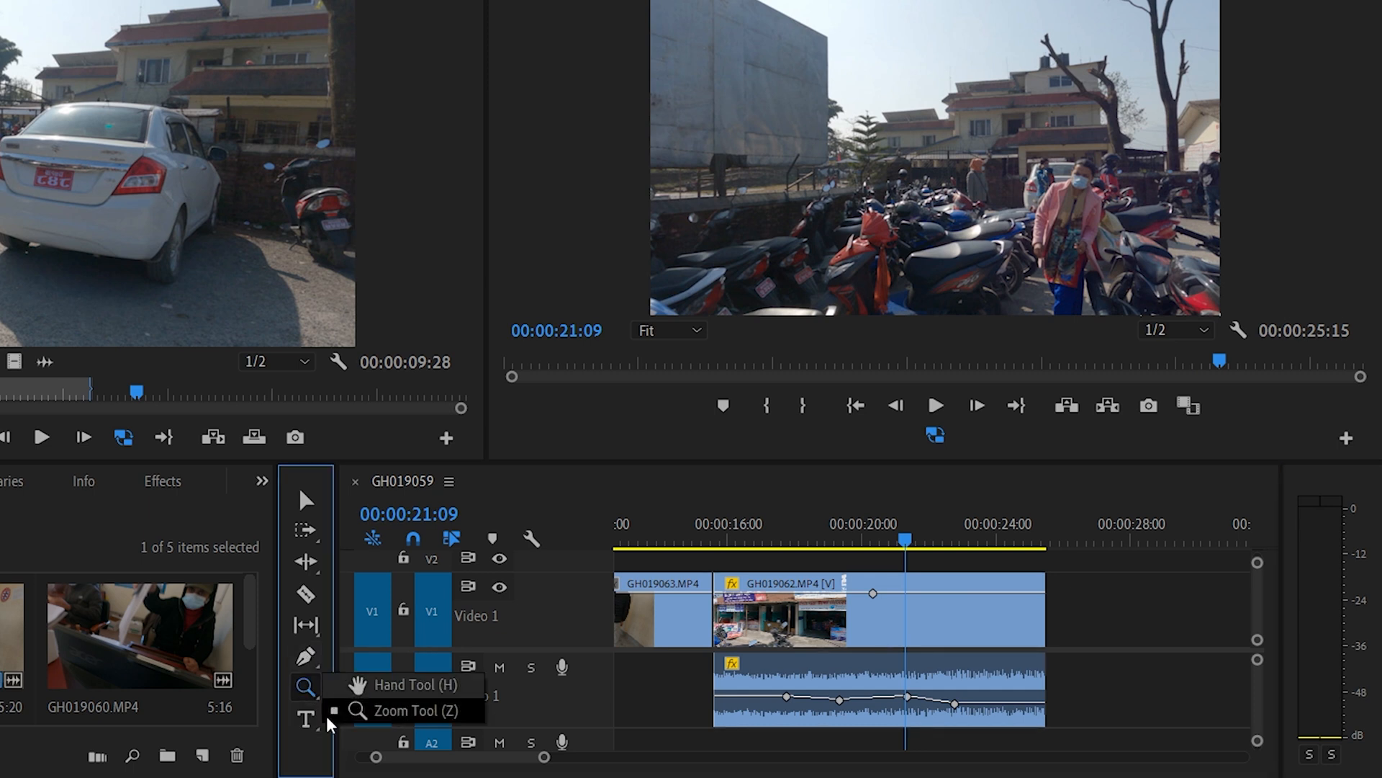
click(306, 718)
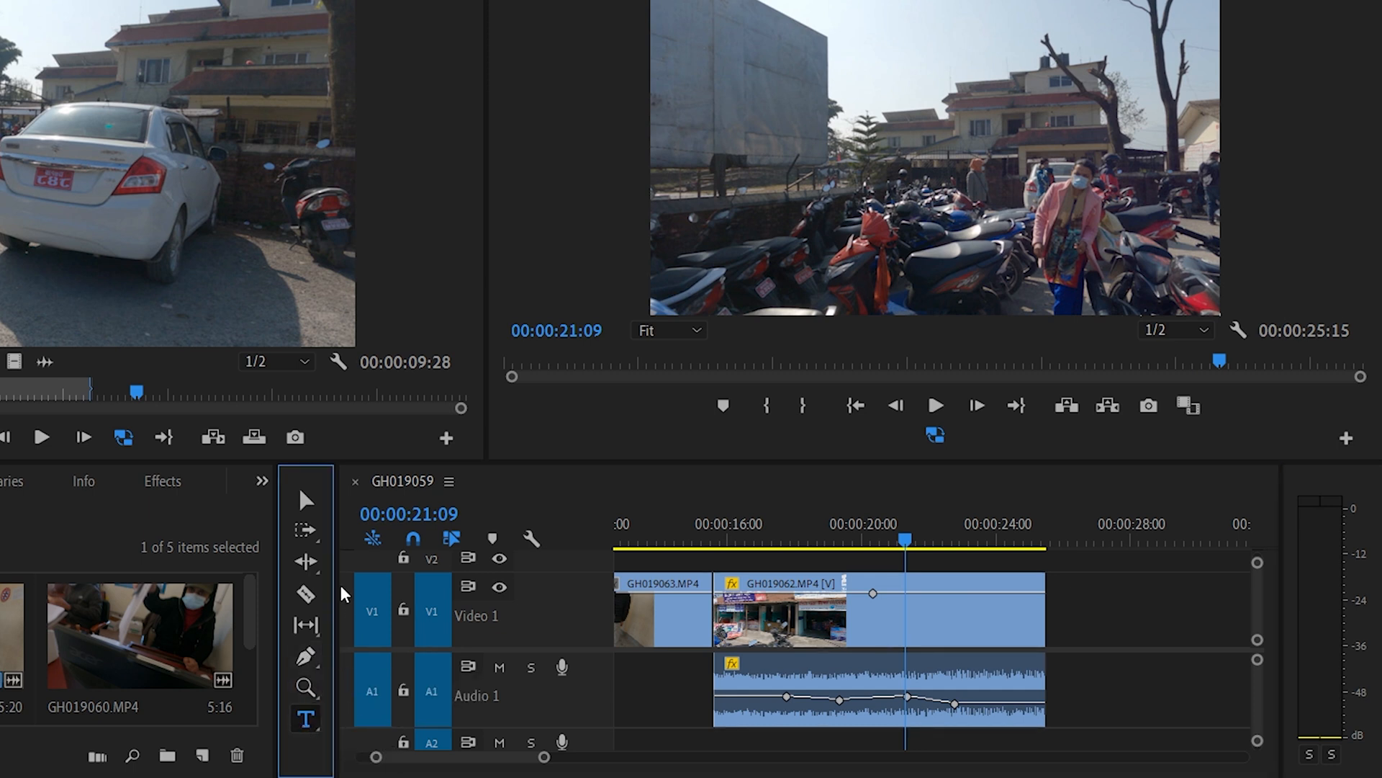
drag(334, 580, 463, 578)
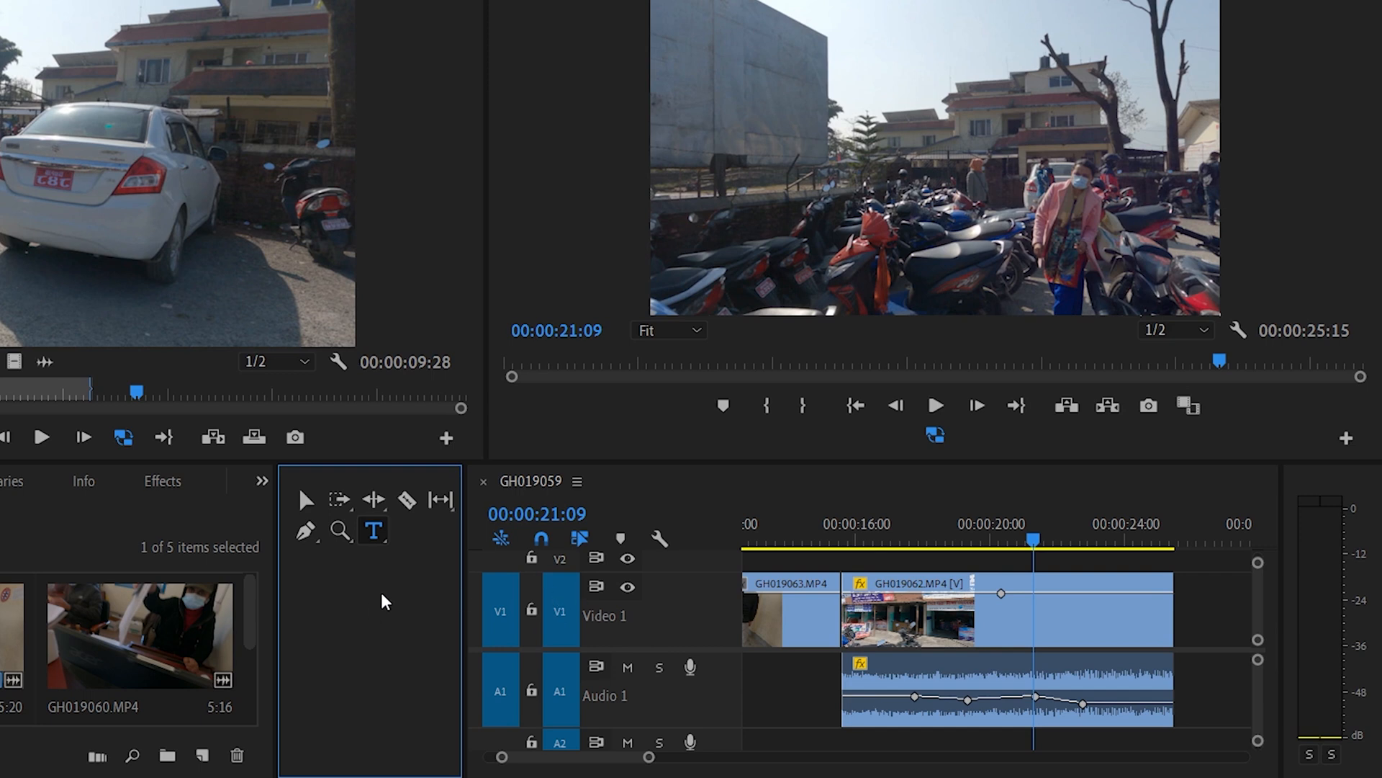
drag(468, 560, 338, 585)
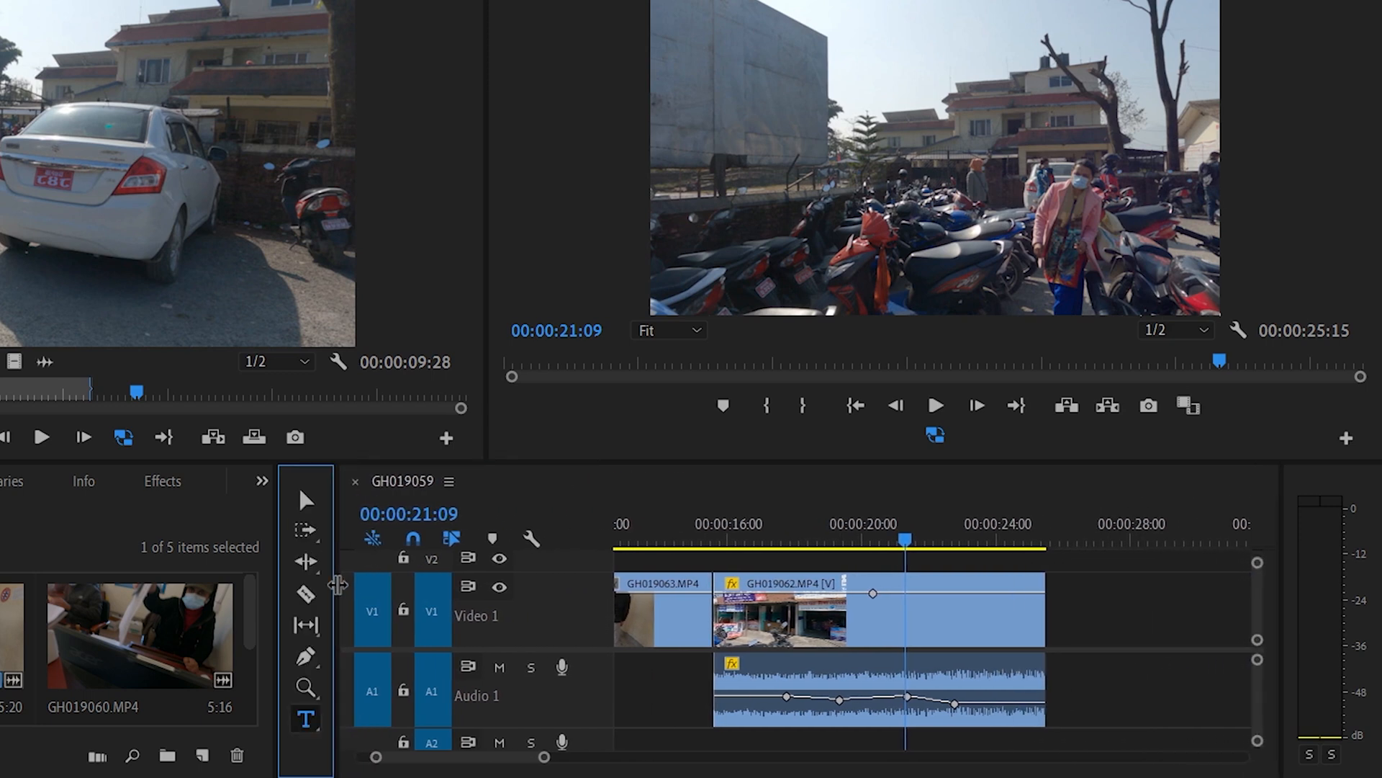